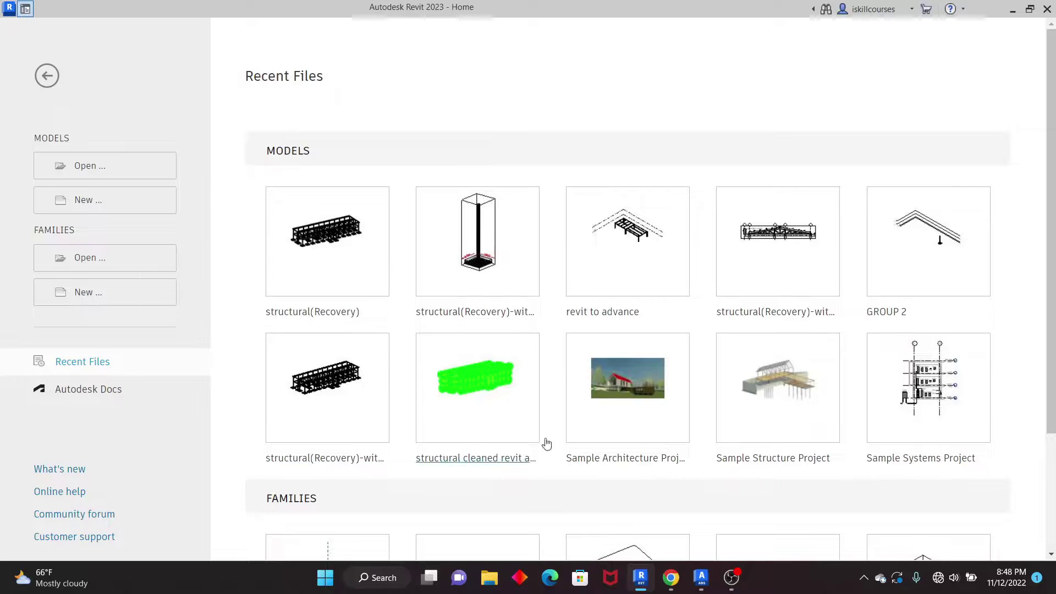
# Step: Switch to Advance Steel and examine the AutoCAD to Revit drawing's overall sheet layout and the West Elevation's annotations and levels
pyautogui.click(704, 582)
pyautogui.scroll(-4, 433, 274)
pyautogui.scroll(6, 434, 274)
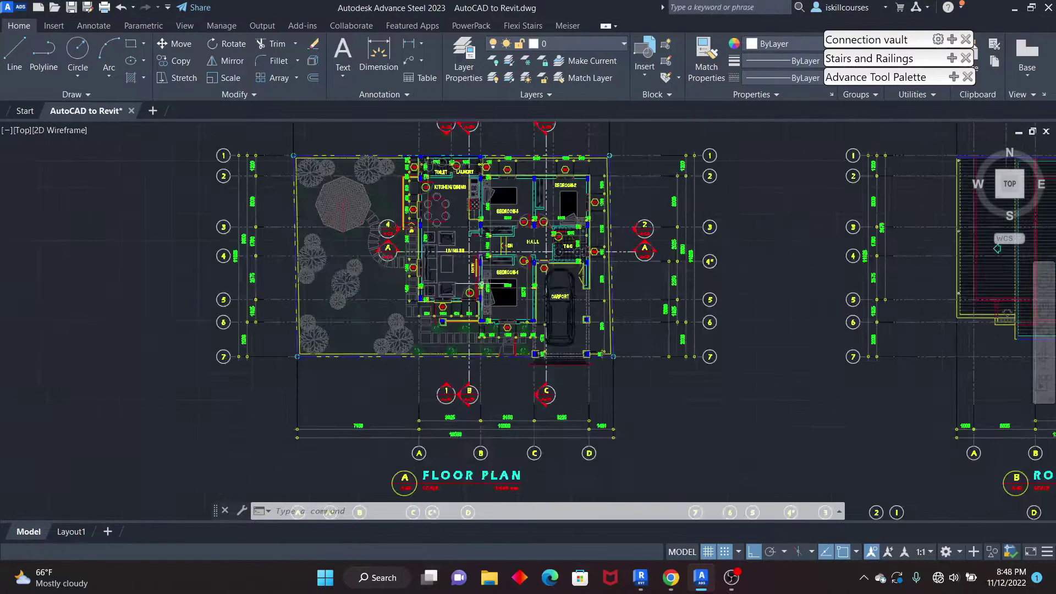
pyautogui.scroll(-7, 514, 328)
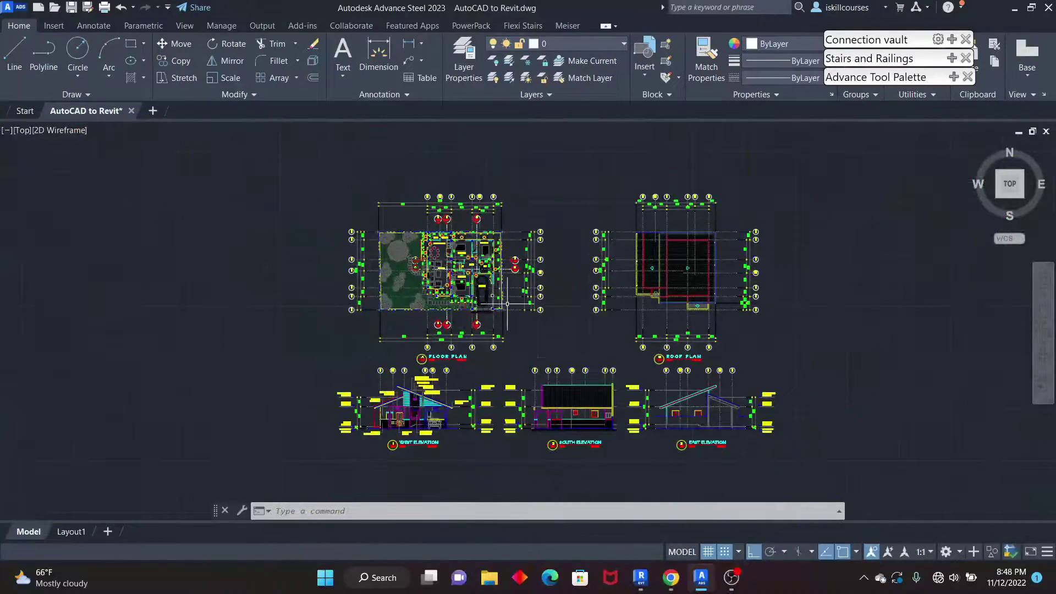
pyautogui.scroll(4, 532, 327)
pyautogui.scroll(-4, 533, 326)
pyautogui.scroll(6, 341, 457)
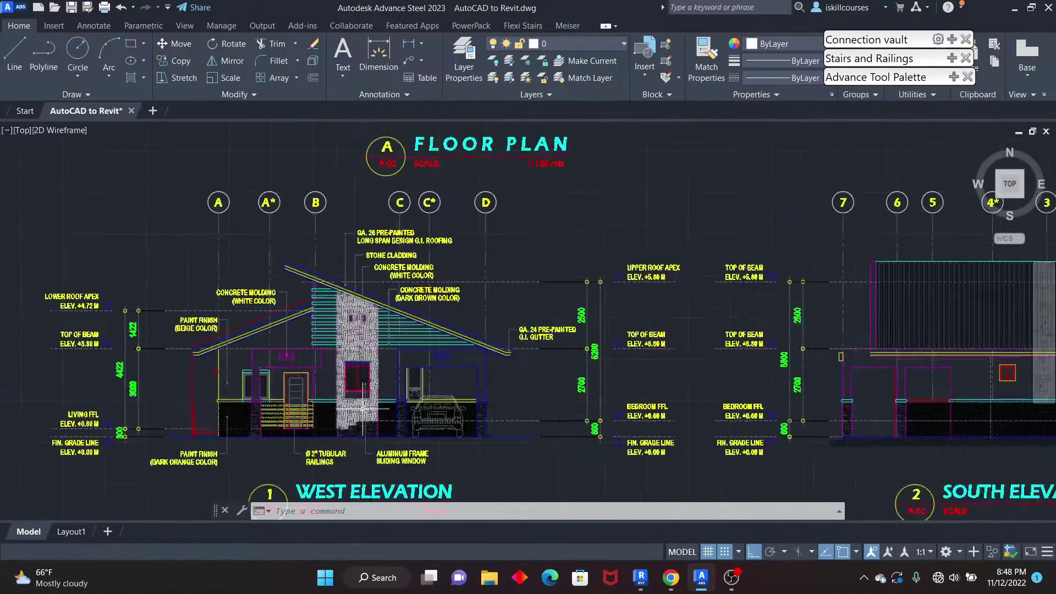
pyautogui.scroll(4, 347, 268)
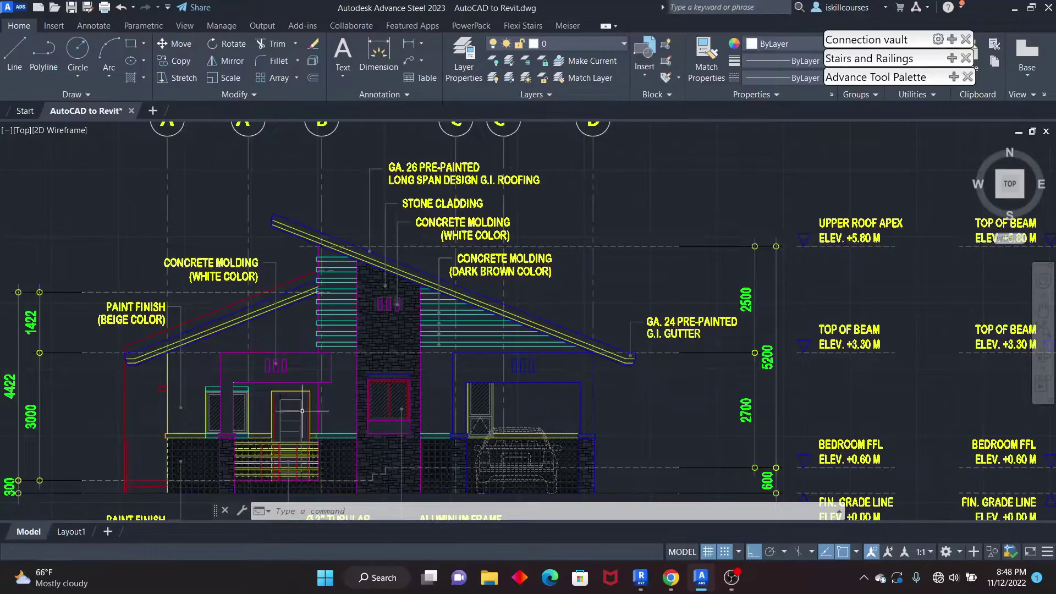
pyautogui.scroll(-10, 308, 398)
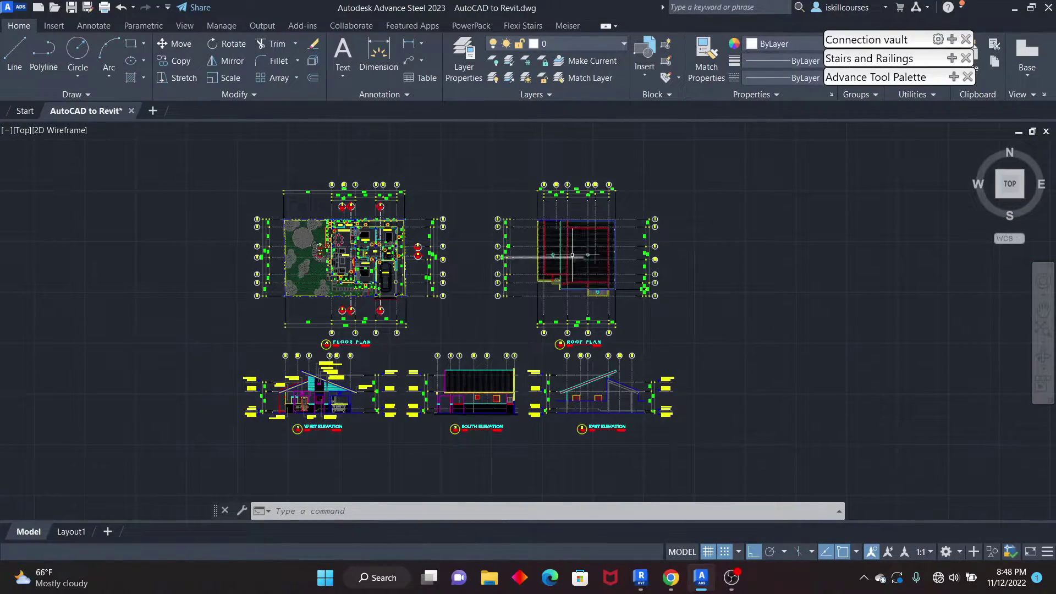
# Step: Examine the floor plan's room layout, wall dimensions, grid lines and carport, viewing it alongside the roof plan and elevations
pyautogui.scroll(5, 625, 264)
pyautogui.scroll(-8, 625, 264)
pyautogui.scroll(7, 429, 282)
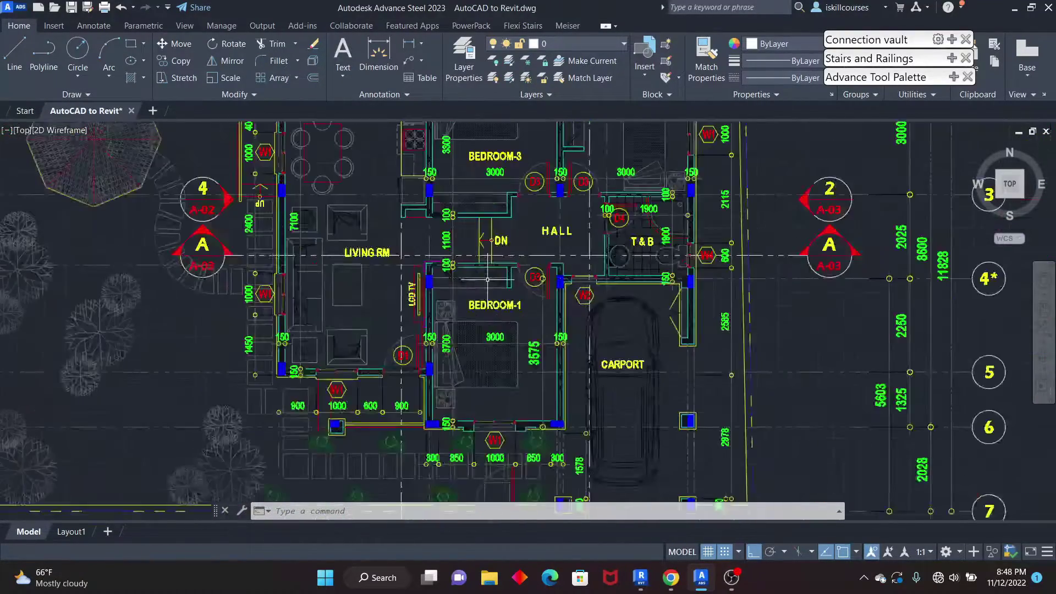
pyautogui.scroll(-7, 495, 264)
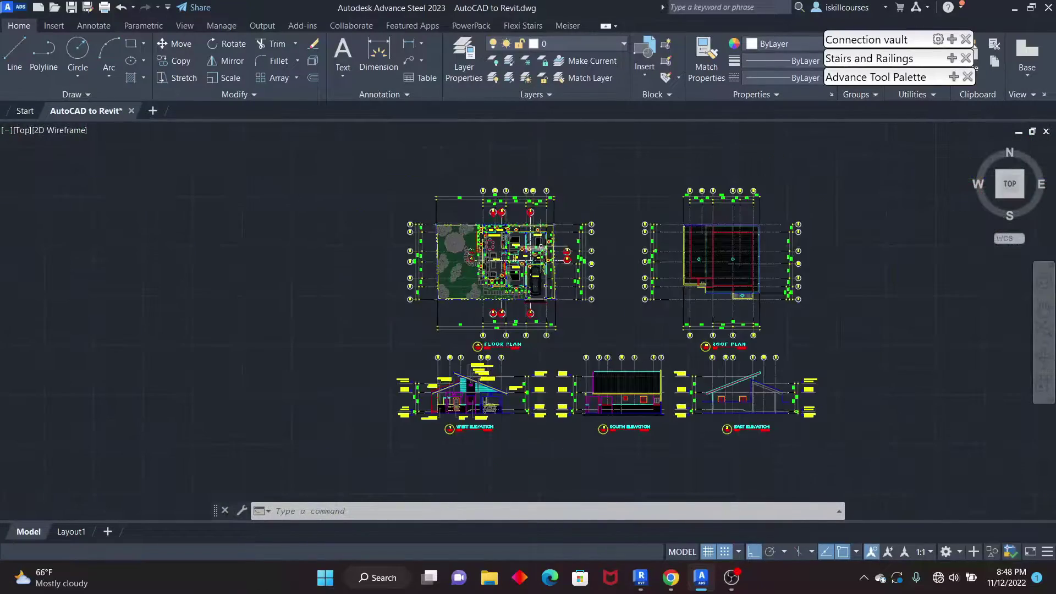
pyautogui.scroll(7, 542, 247)
pyautogui.moveTo(447, 262)
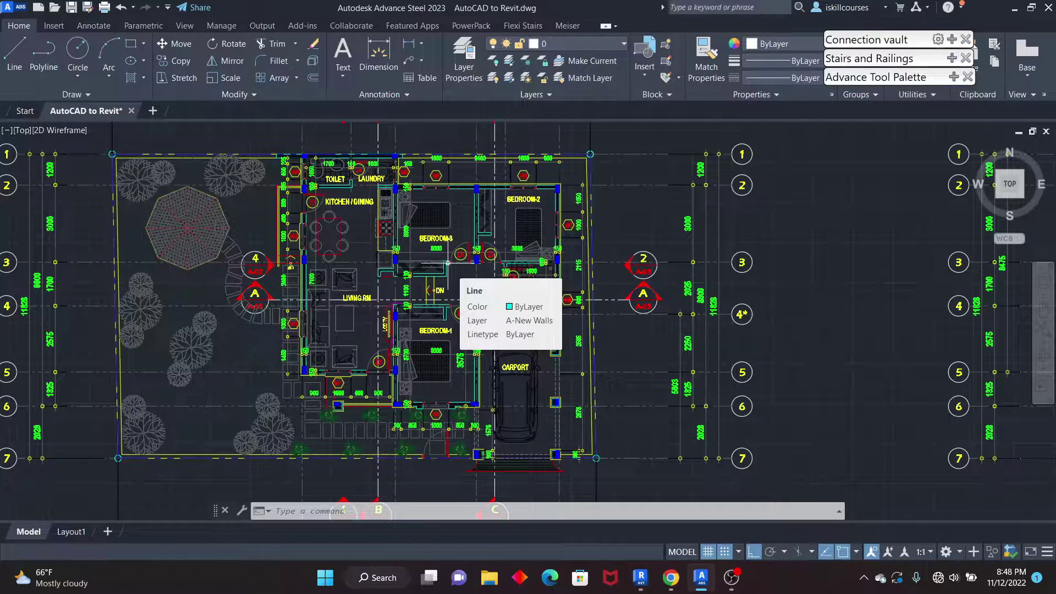
pyautogui.scroll(-8, 448, 262)
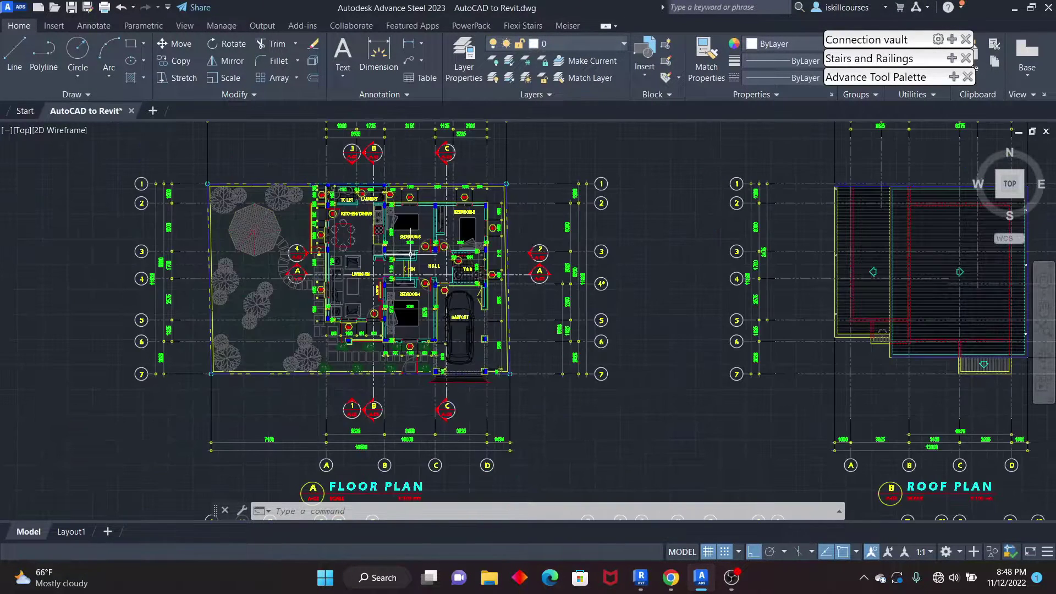
pyautogui.scroll(6, 433, 310)
pyautogui.scroll(-2, 386, 236)
pyautogui.scroll(2, 377, 226)
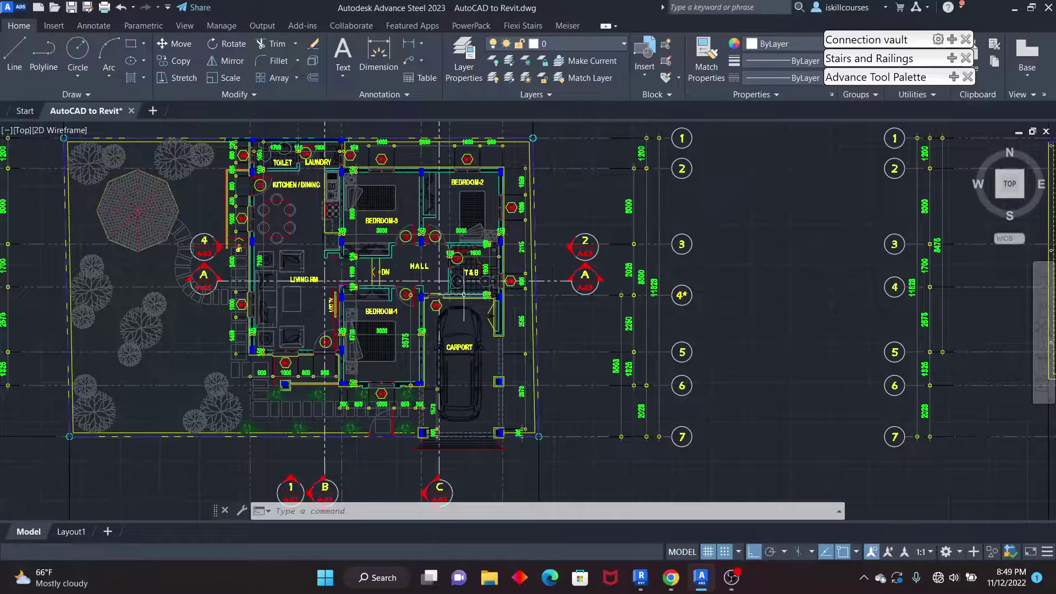
pyautogui.scroll(-5, 500, 302)
pyautogui.scroll(4, 430, 215)
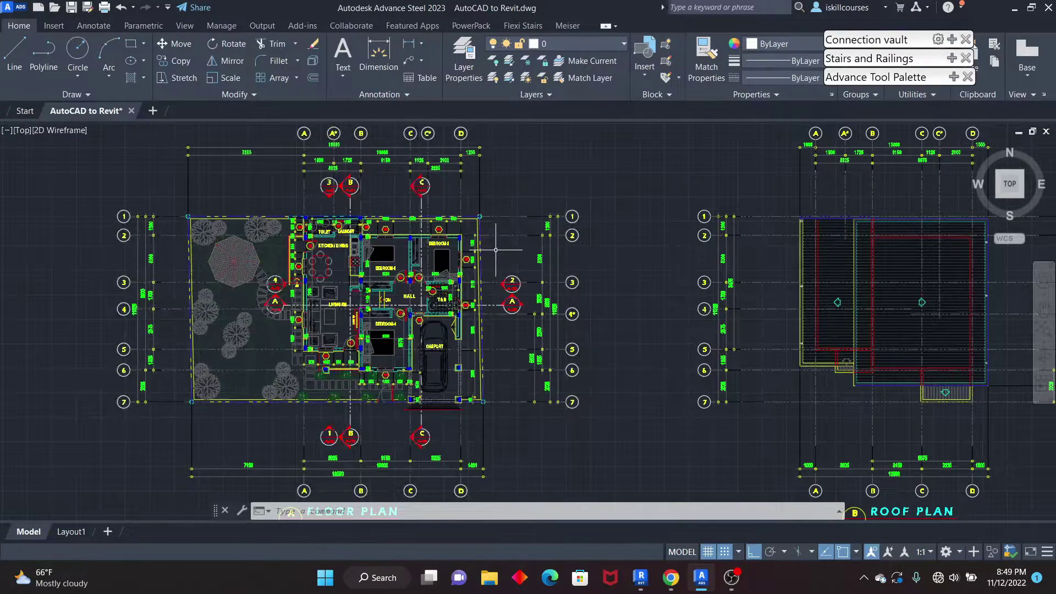
pyautogui.scroll(2, 346, 251)
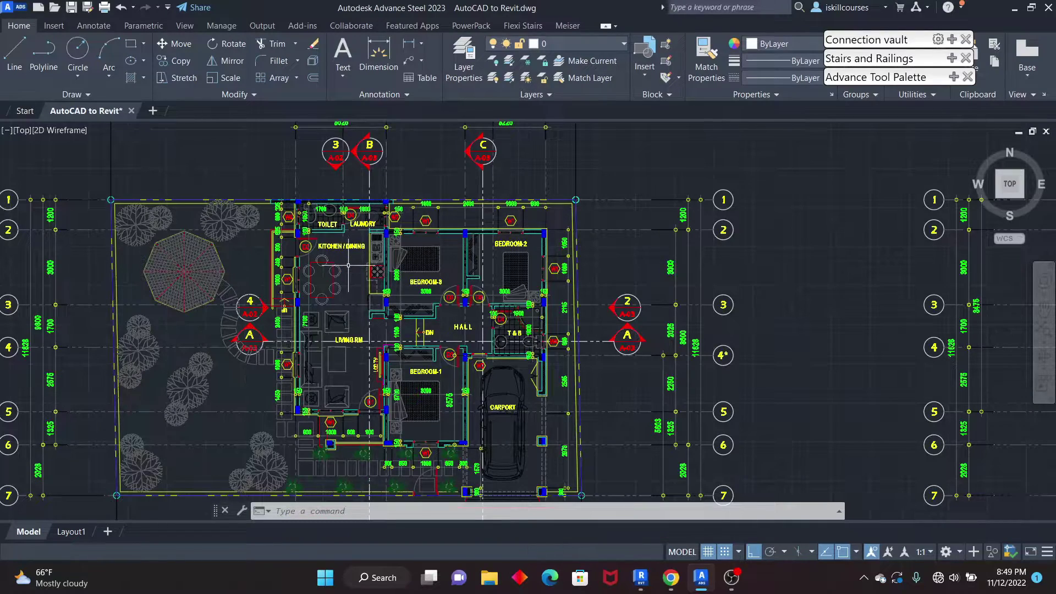
pyautogui.scroll(-4, 348, 265)
pyautogui.scroll(4, 418, 330)
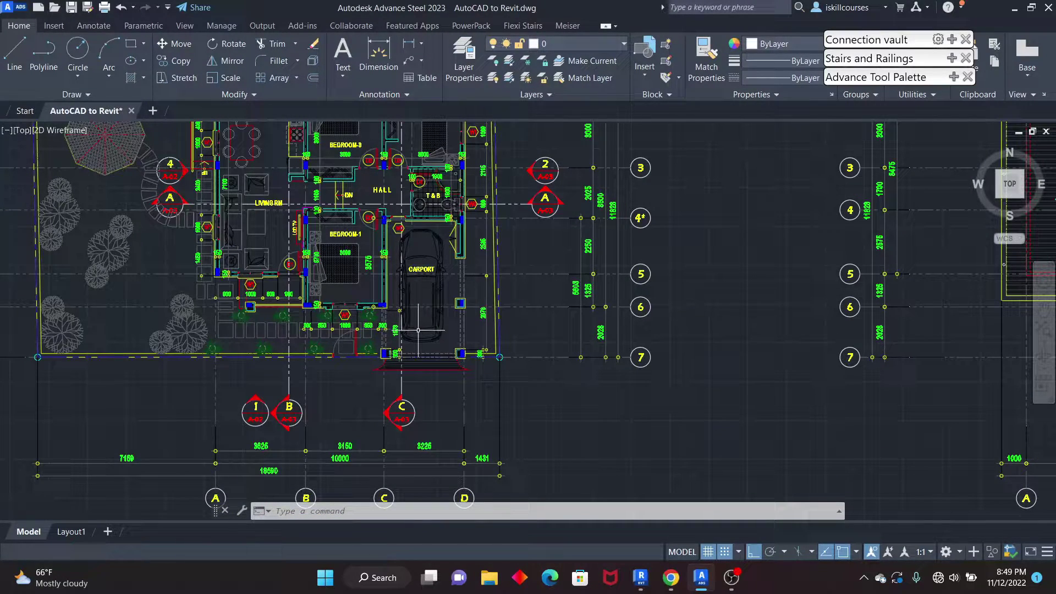
pyautogui.scroll(-4, 418, 331)
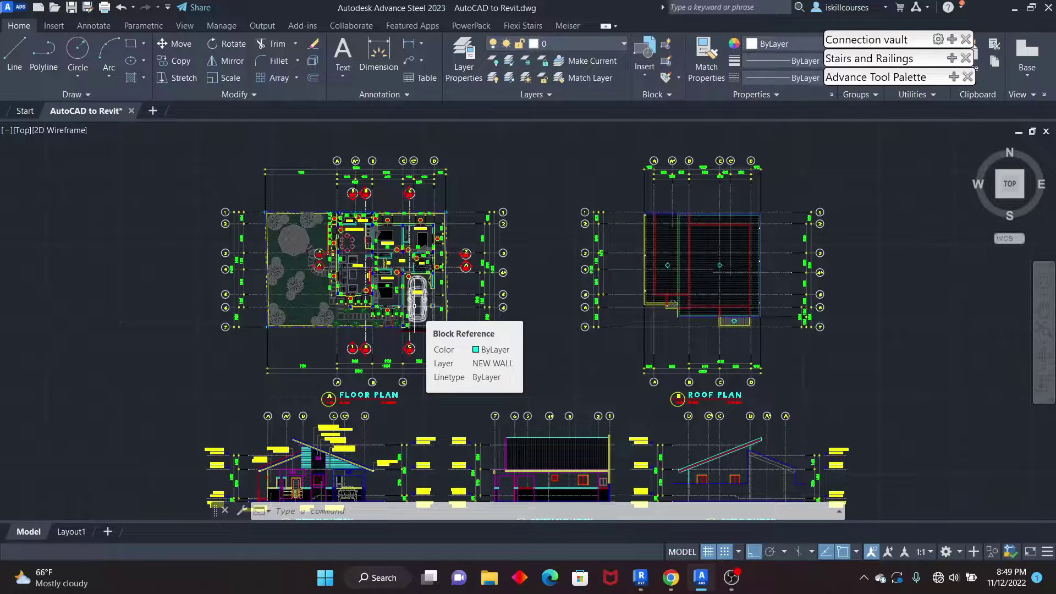
pyautogui.scroll(-3, 420, 314)
pyautogui.scroll(5, 319, 178)
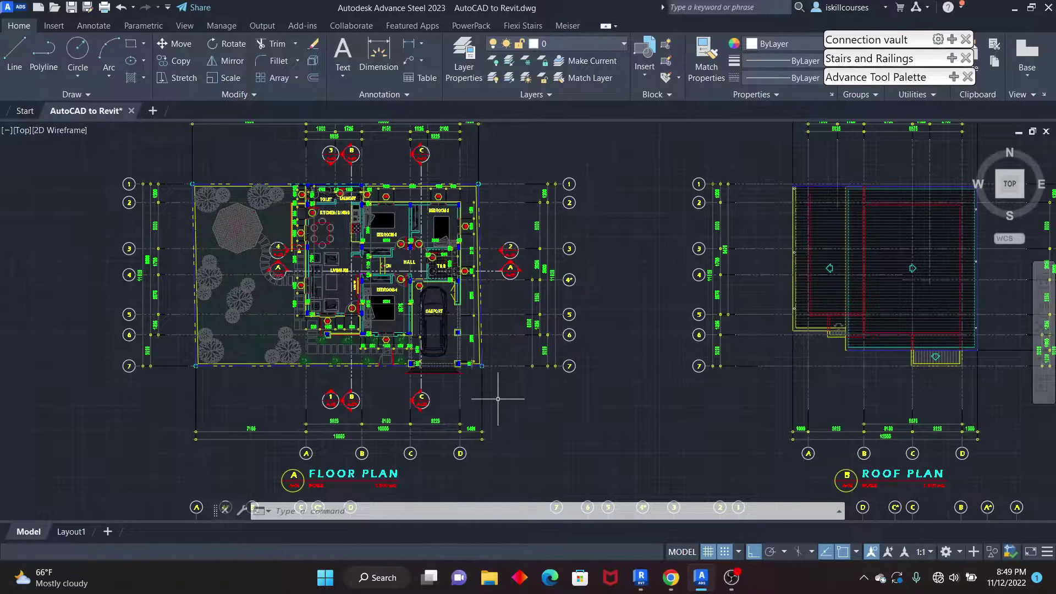
pyautogui.scroll(-3, 468, 308)
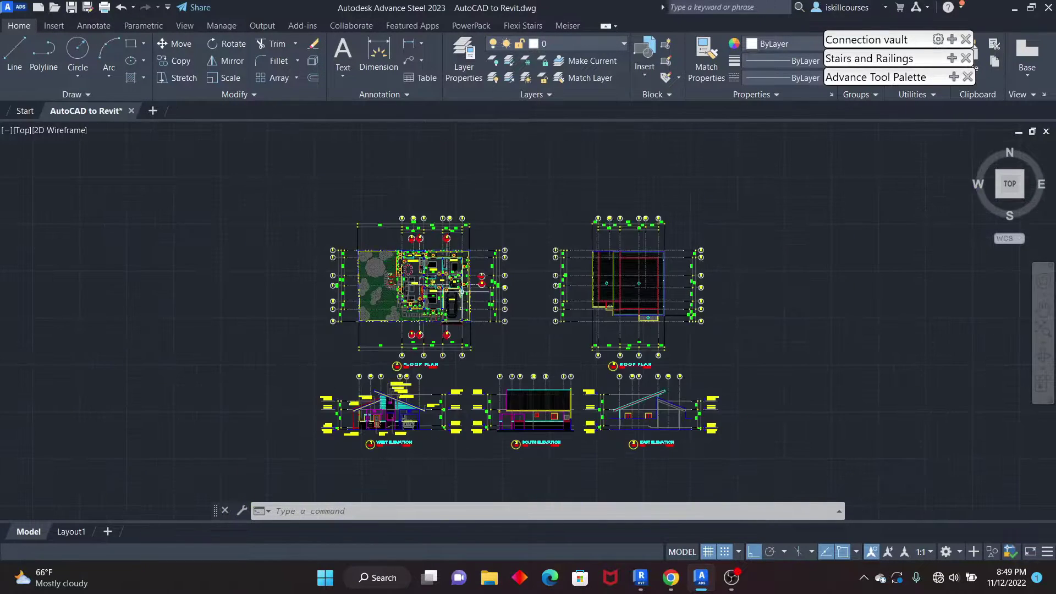
pyautogui.scroll(5, 407, 274)
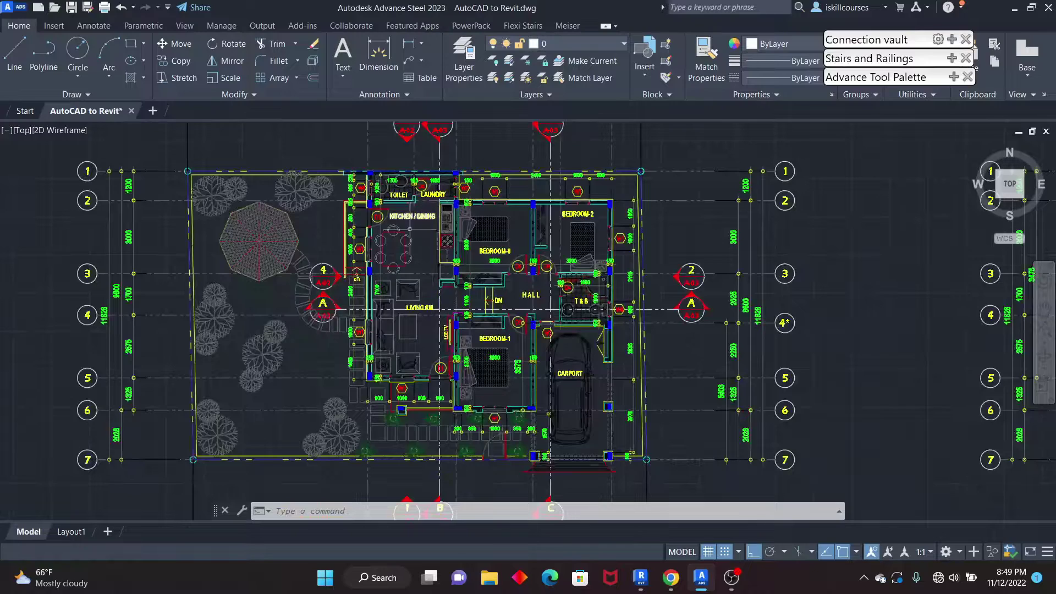
pyautogui.scroll(-2, 377, 241)
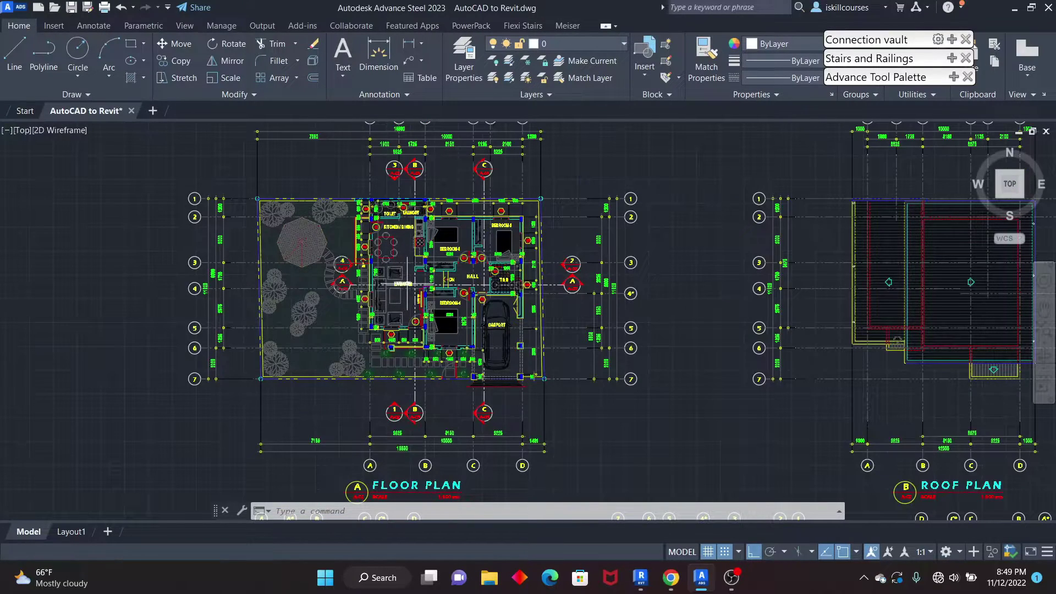
pyautogui.scroll(-3, 419, 300)
pyautogui.scroll(3, 419, 301)
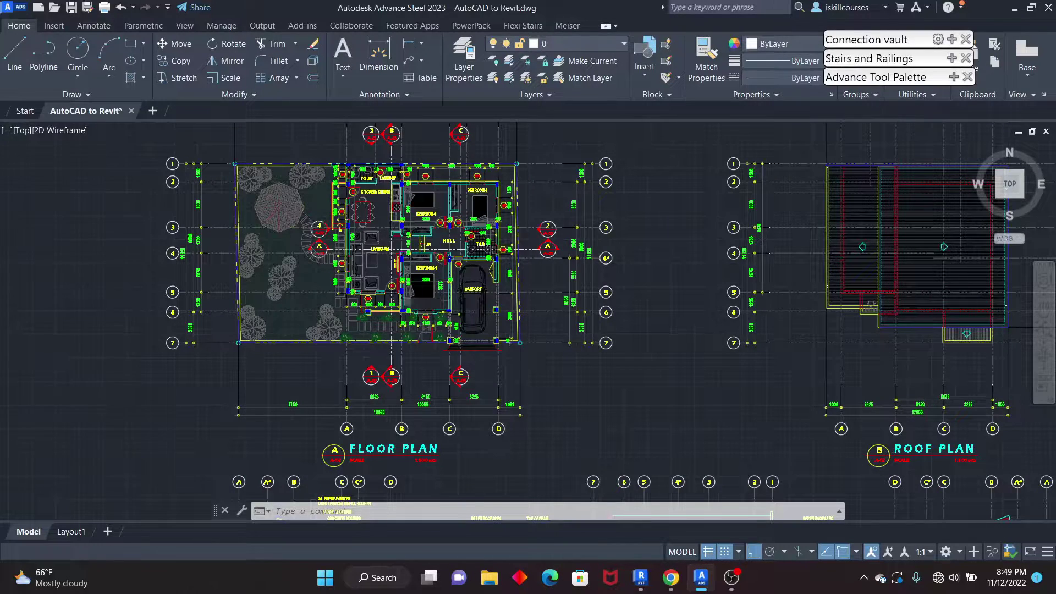
pyautogui.scroll(-2, 421, 301)
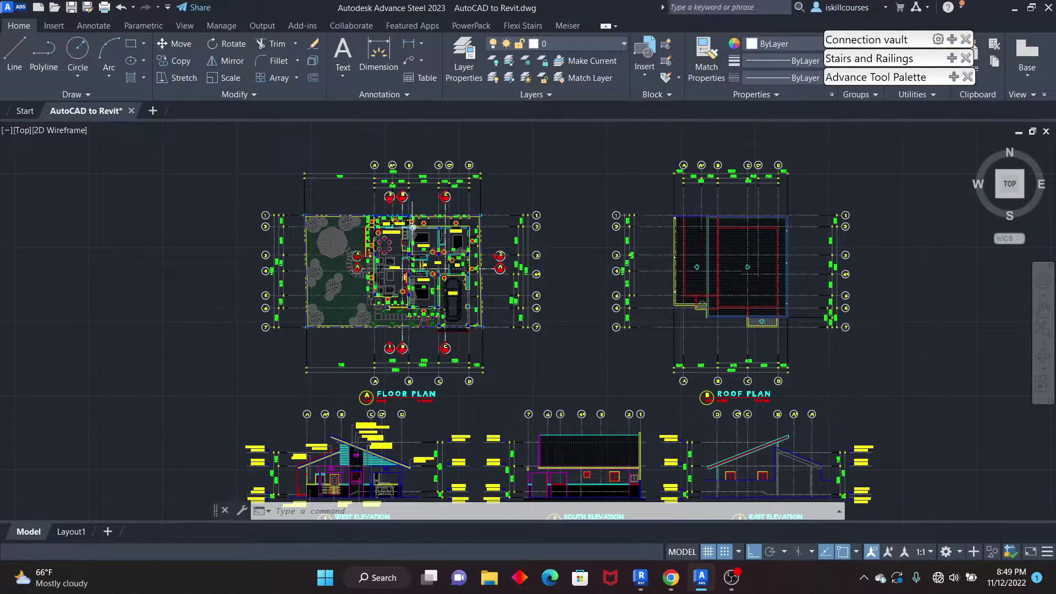
pyautogui.scroll(2, 424, 265)
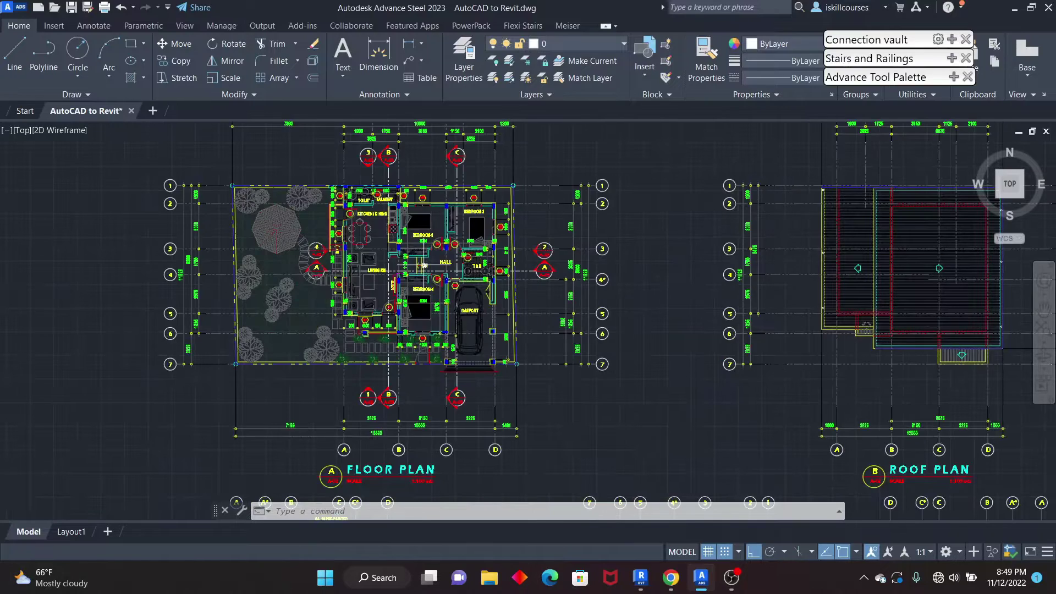
pyautogui.scroll(2, 423, 266)
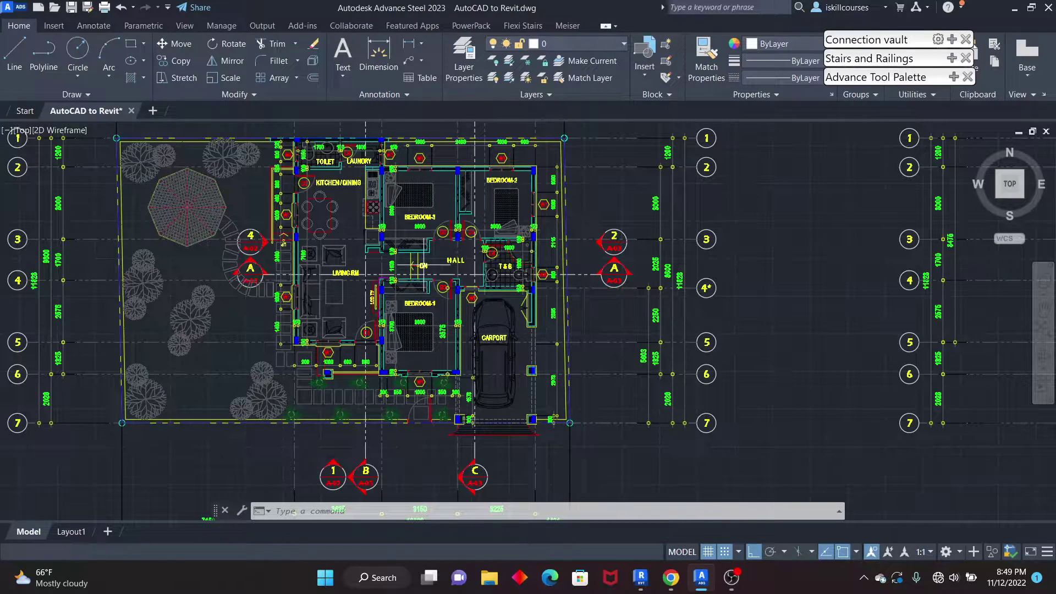
pyautogui.scroll(-2, 423, 265)
pyautogui.scroll(2, 424, 255)
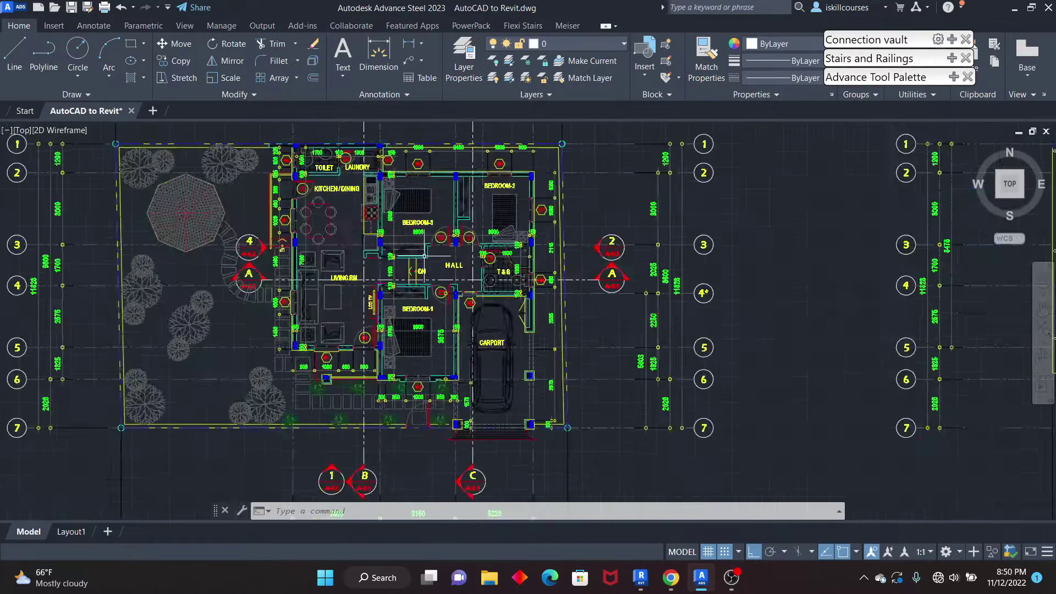
pyautogui.scroll(-2, 424, 256)
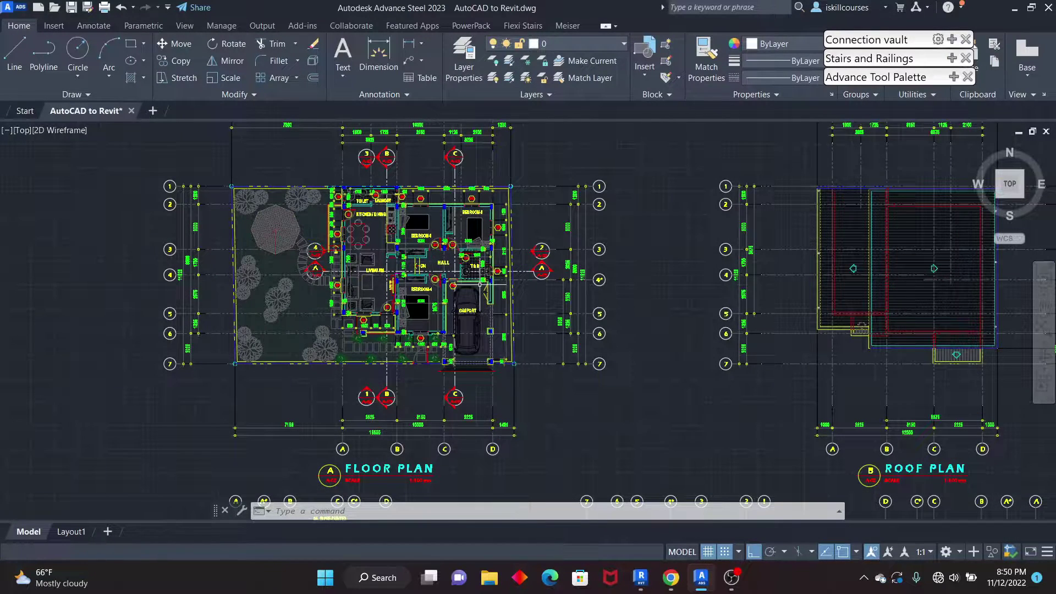
pyautogui.scroll(-2, 400, 295)
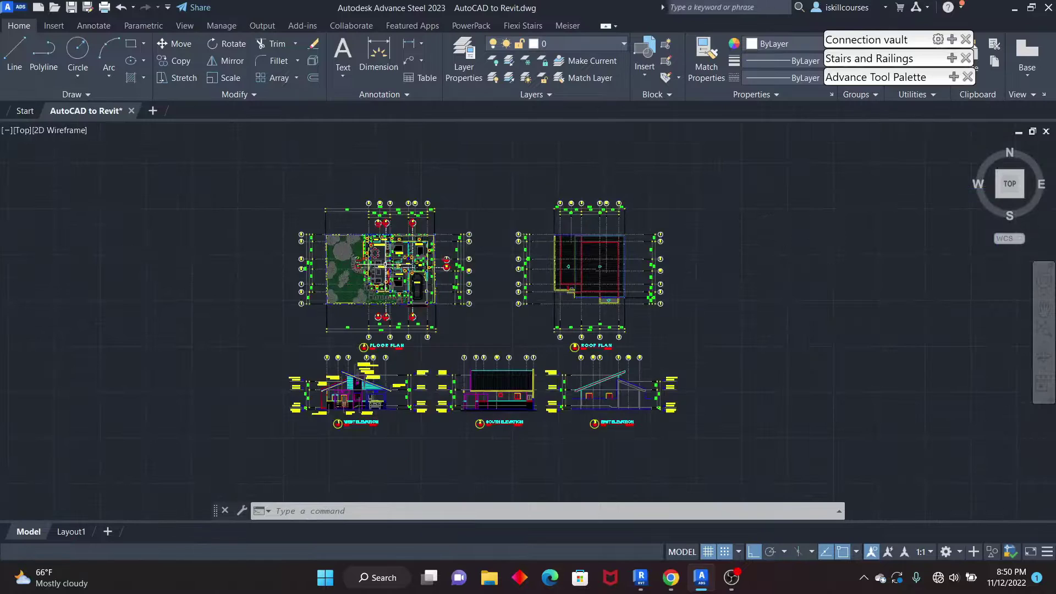
pyautogui.scroll(2, 385, 260)
pyautogui.scroll(-2, 385, 259)
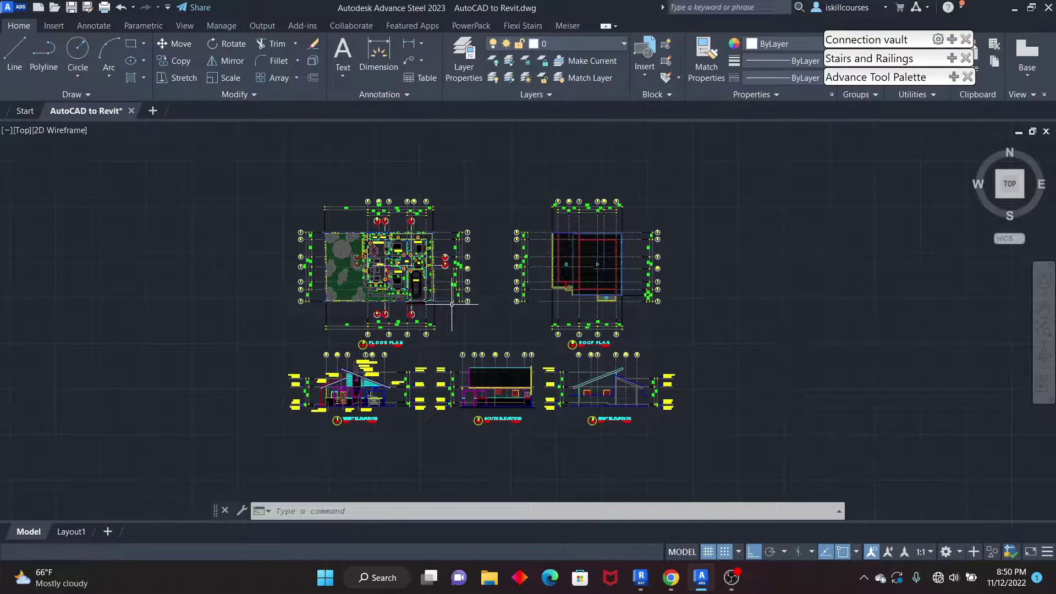
pyautogui.scroll(2, 417, 259)
pyautogui.scroll(2, 417, 259)
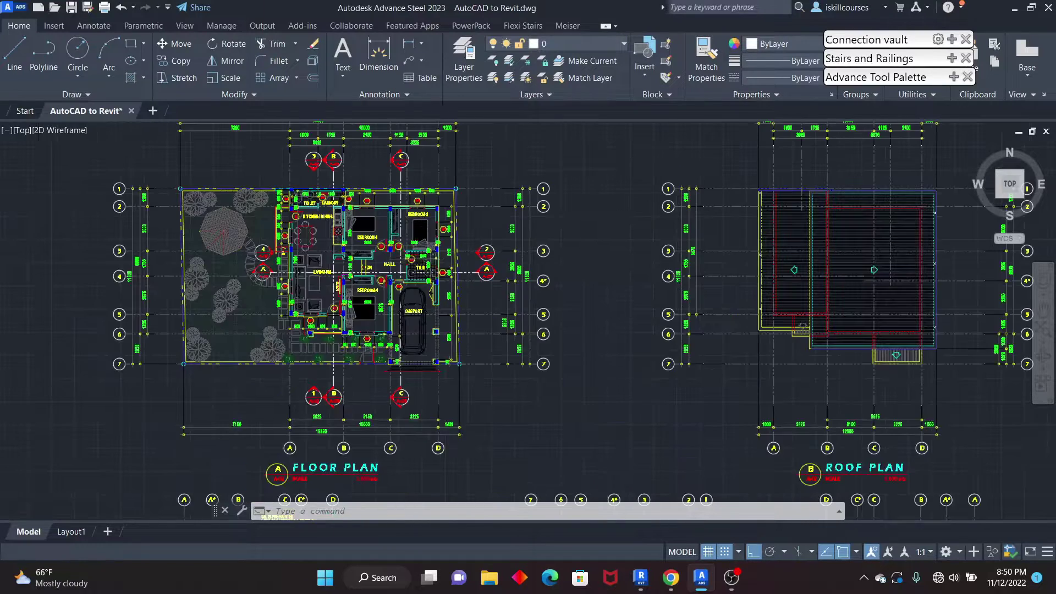
pyautogui.scroll(2, 417, 259)
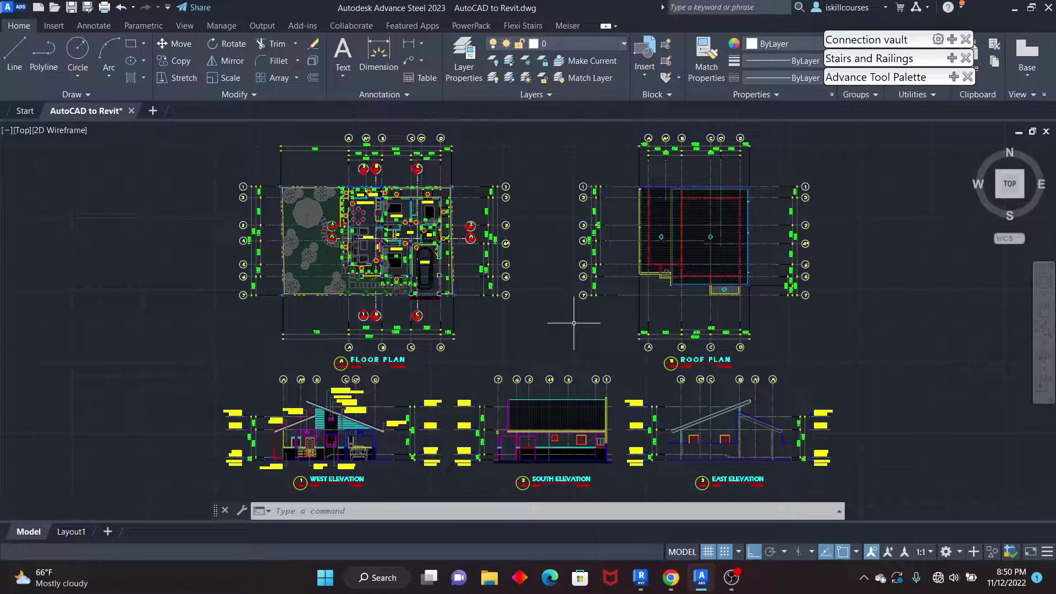
pyautogui.scroll(-2, 545, 284)
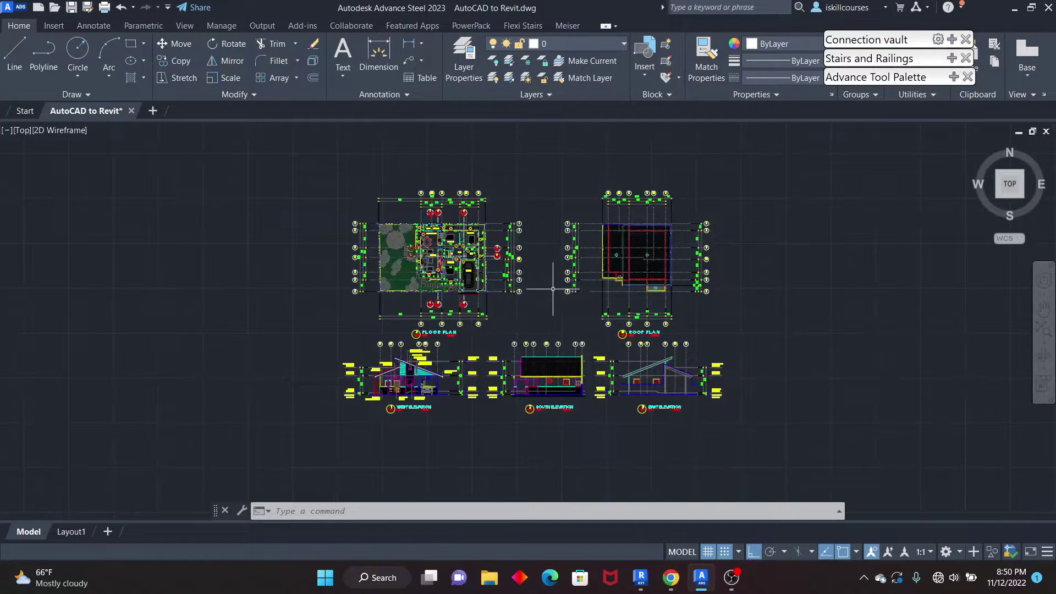
pyautogui.scroll(4, 513, 249)
pyautogui.scroll(-6, 499, 234)
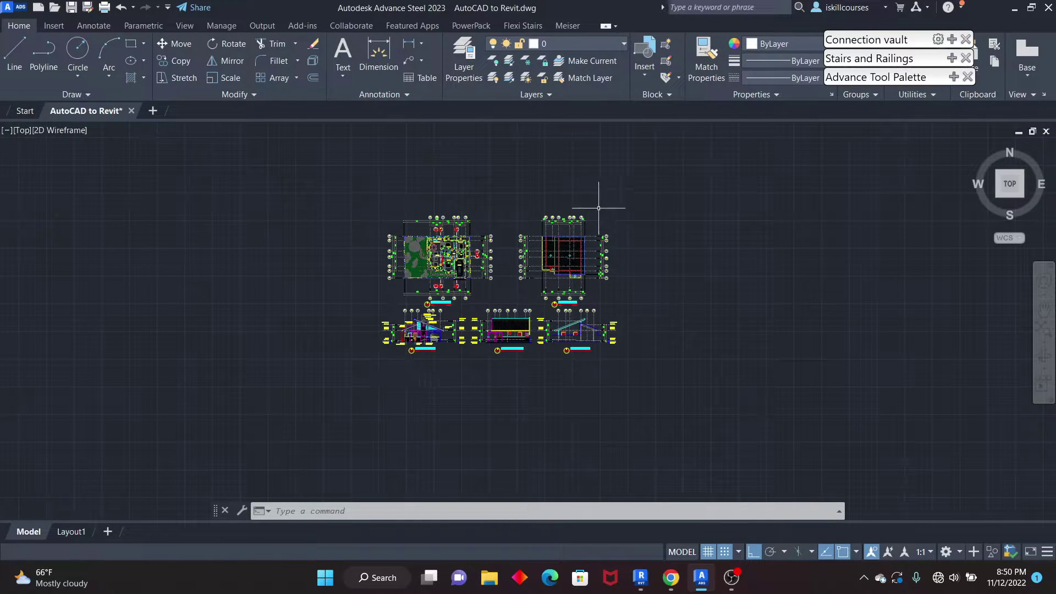
pyautogui.scroll(2, 455, 239)
pyautogui.scroll(2, 456, 243)
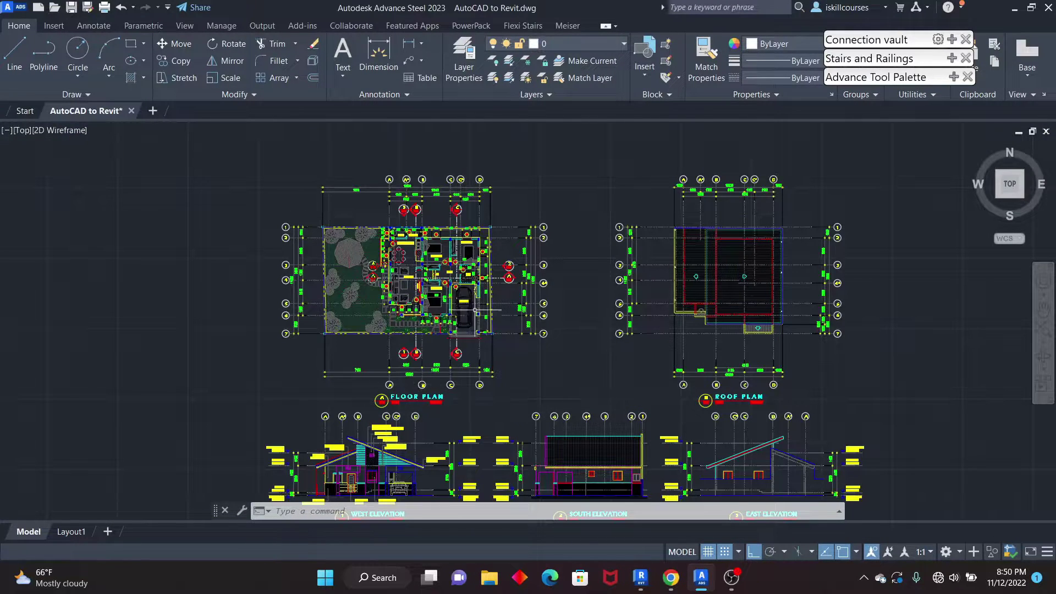
pyautogui.scroll(-6, 485, 311)
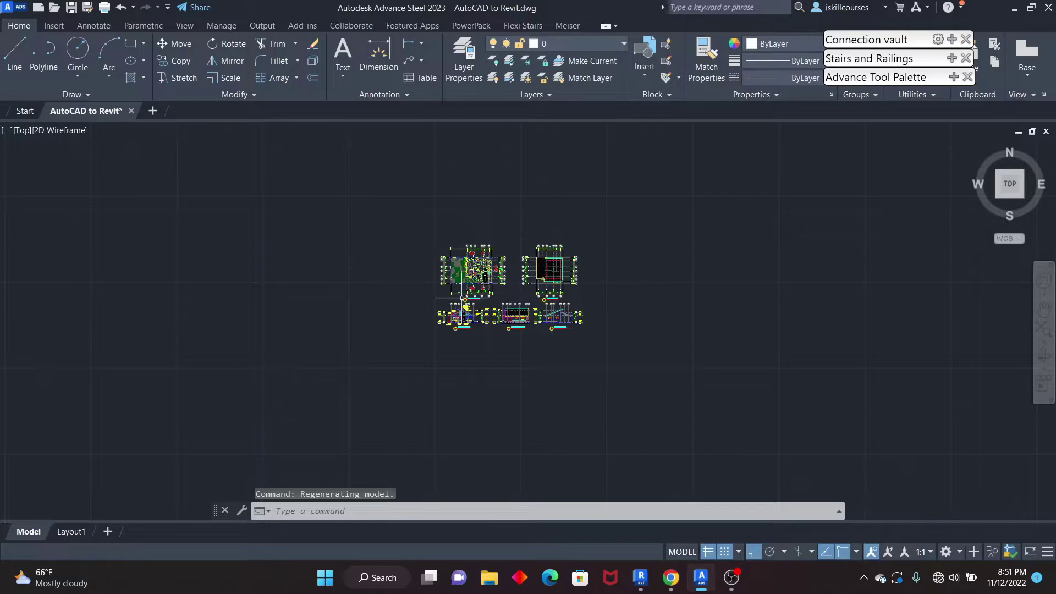
pyautogui.scroll(2, 462, 298)
pyautogui.scroll(4, 462, 300)
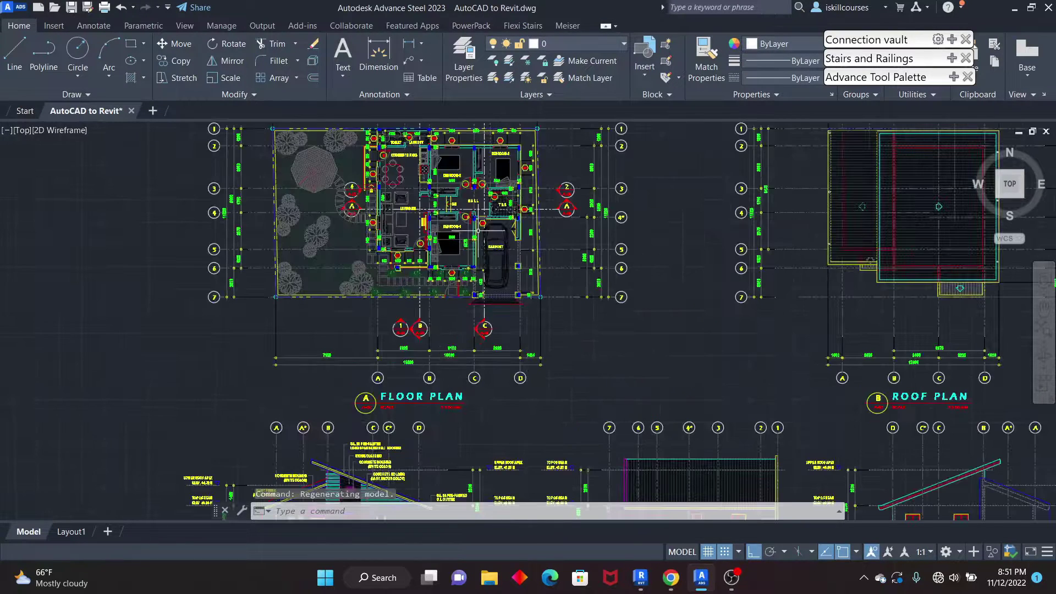
pyautogui.scroll(-2, 465, 311)
pyautogui.scroll(-1, 464, 311)
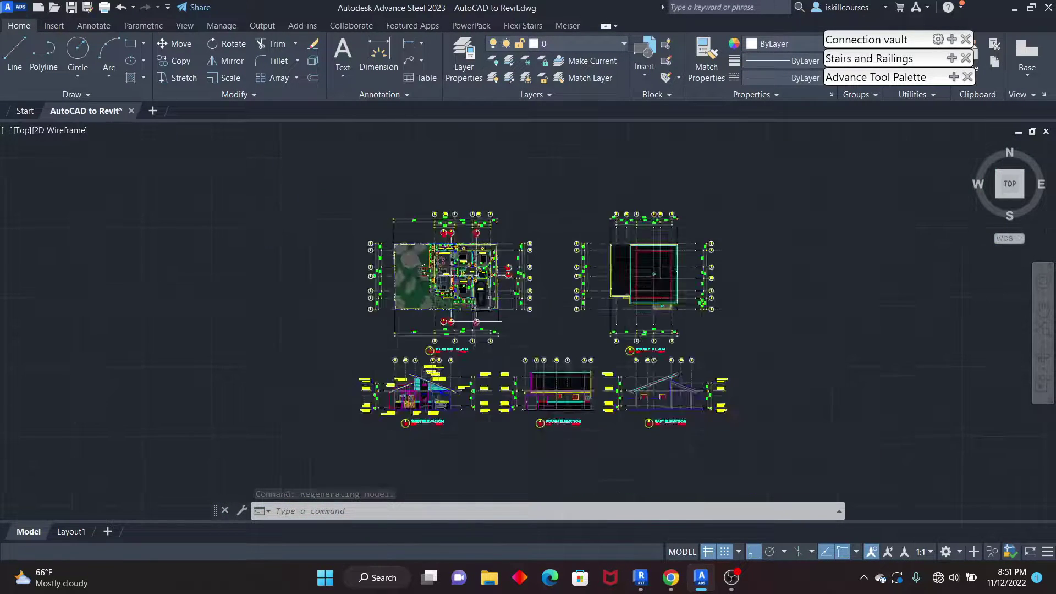
pyautogui.scroll(1, 467, 314)
pyautogui.scroll(3, 454, 275)
pyautogui.scroll(-1, 455, 280)
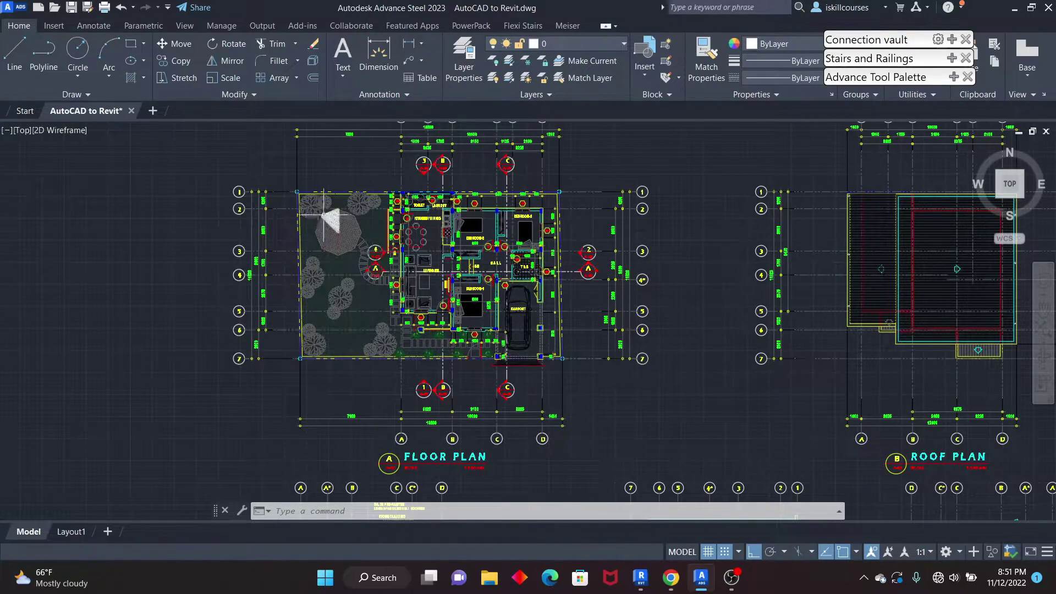
# Step: Examine the floor plan's rooms and garden alongside the roof plan and the West, South and East elevations
pyautogui.scroll(2, 290, 203)
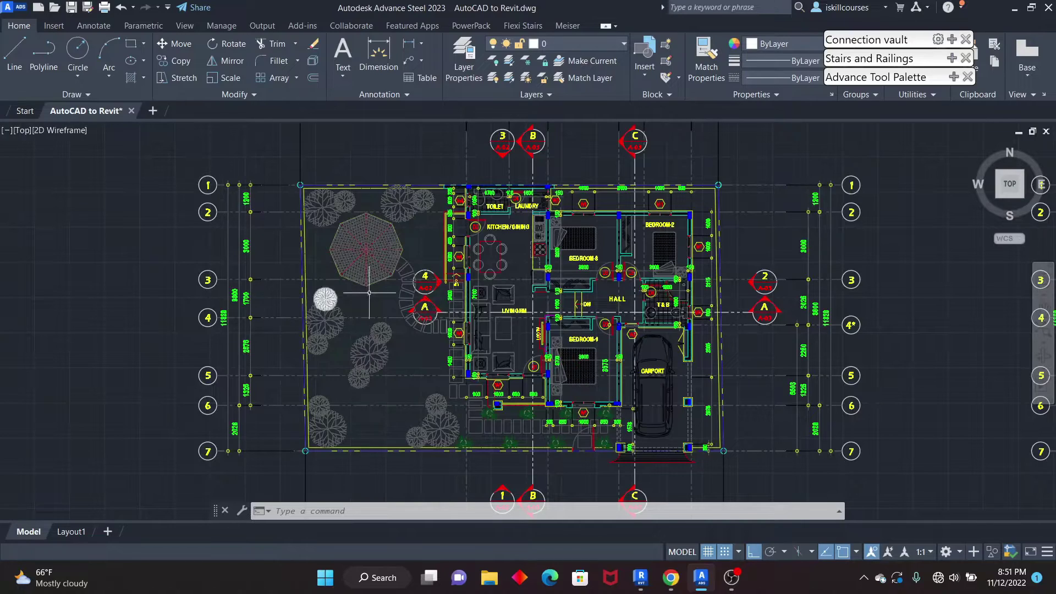
pyautogui.scroll(-4, 486, 253)
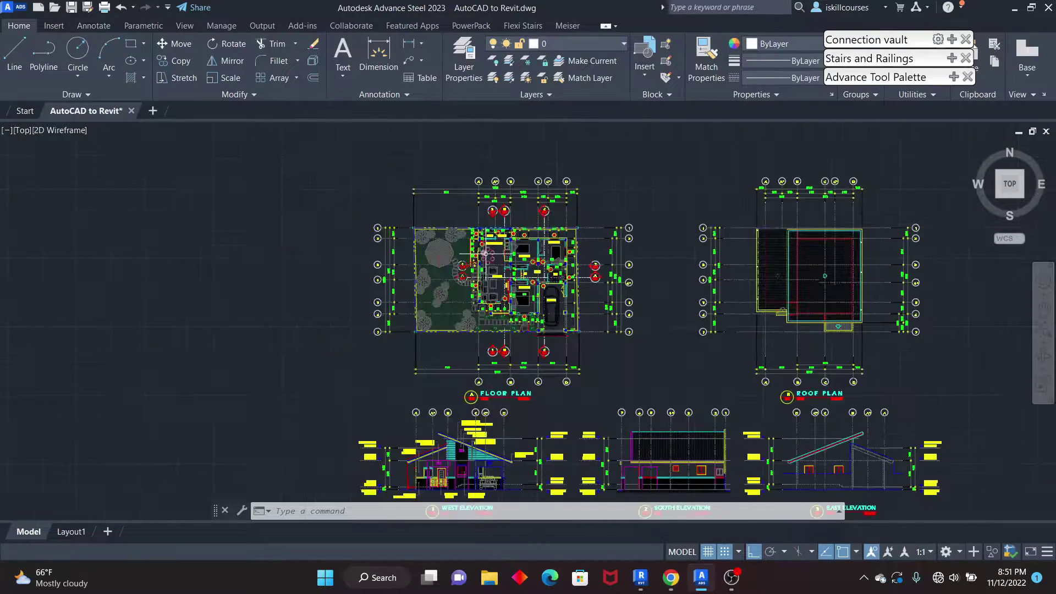
pyautogui.scroll(-4, 501, 275)
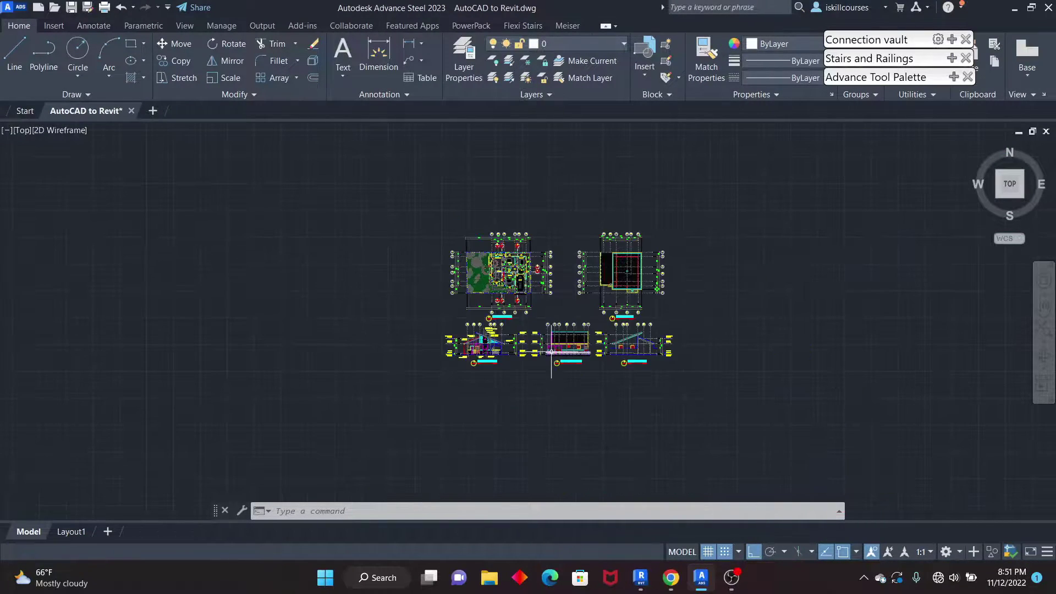
pyautogui.scroll(4, 552, 352)
pyautogui.scroll(-4, 636, 359)
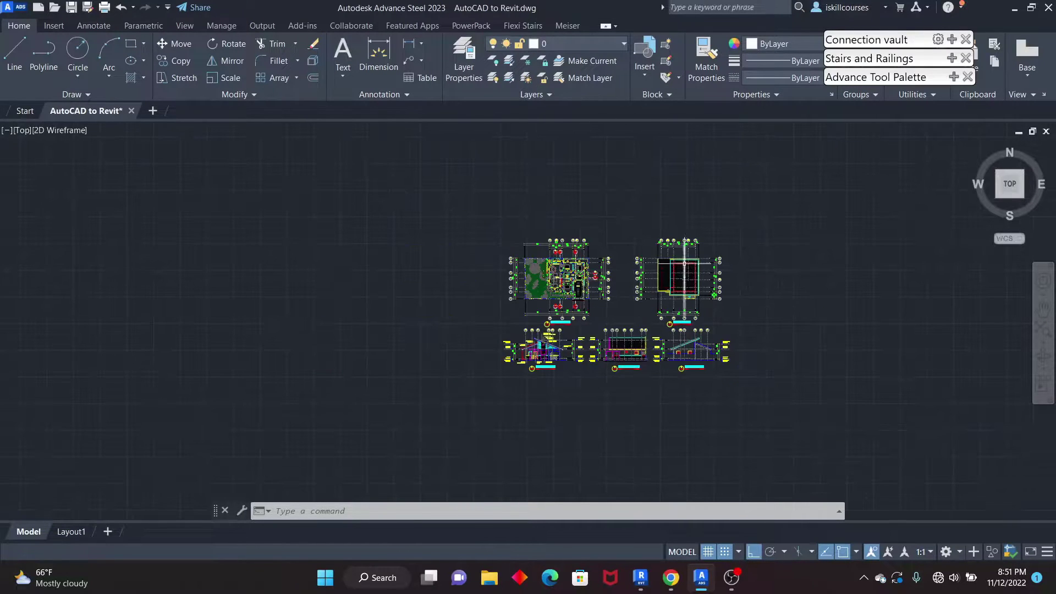
pyautogui.scroll(5, 570, 357)
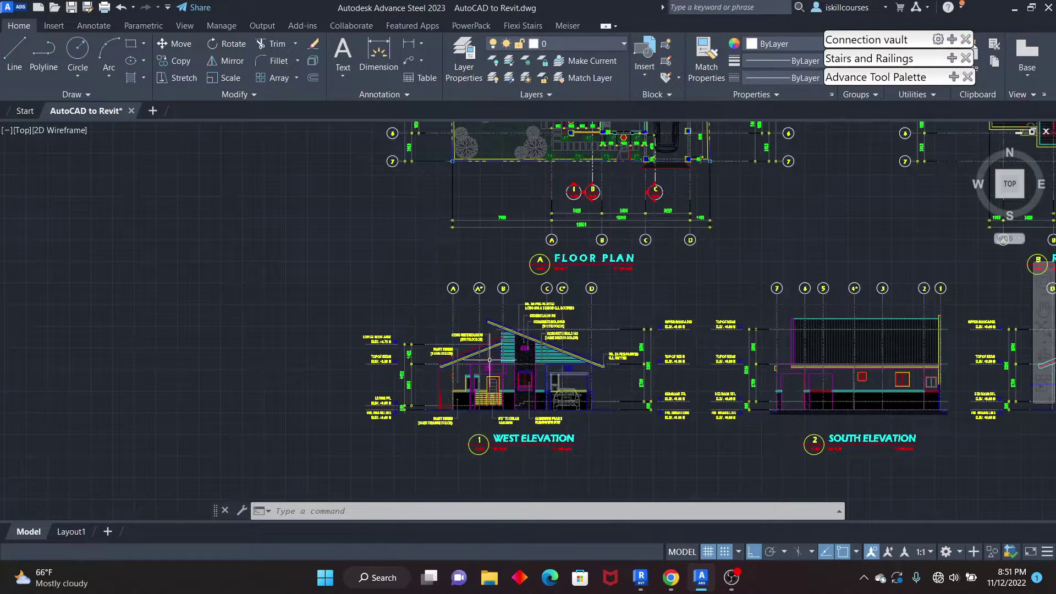
pyautogui.scroll(-4, 639, 363)
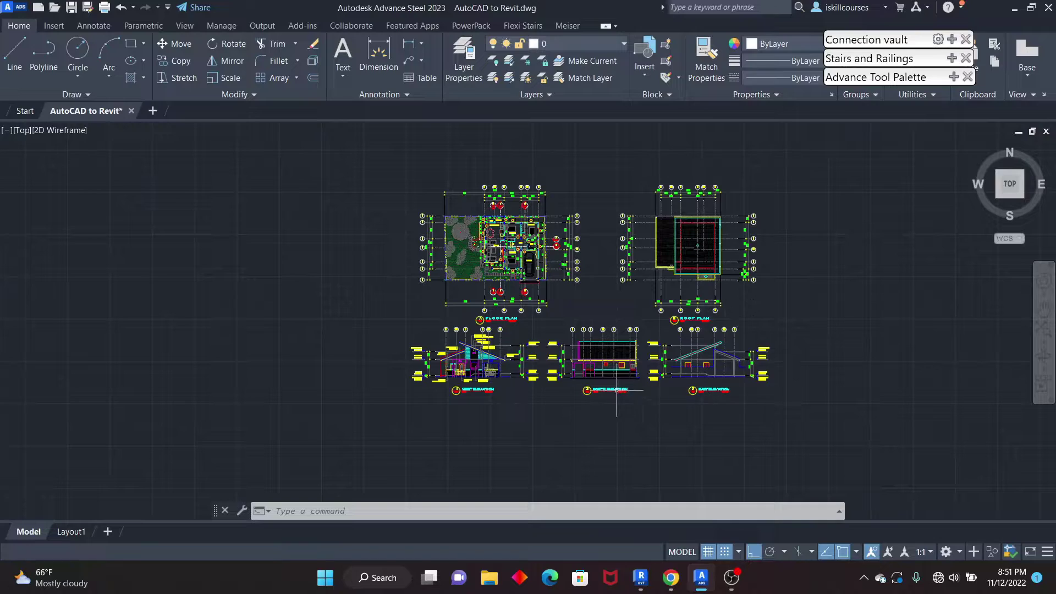
pyautogui.scroll(4, 513, 227)
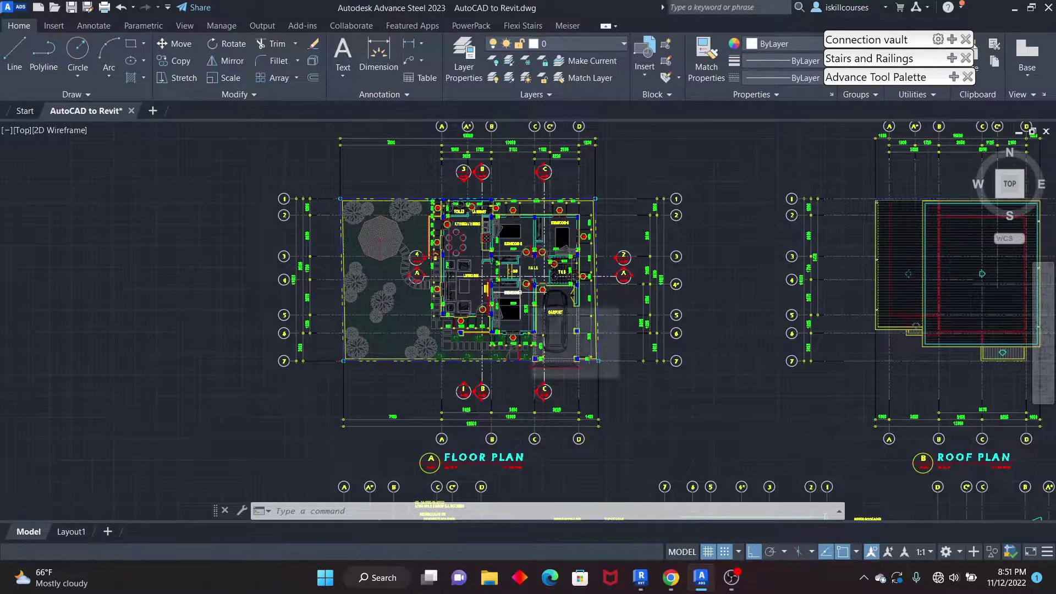
pyautogui.scroll(-5, 330, 231)
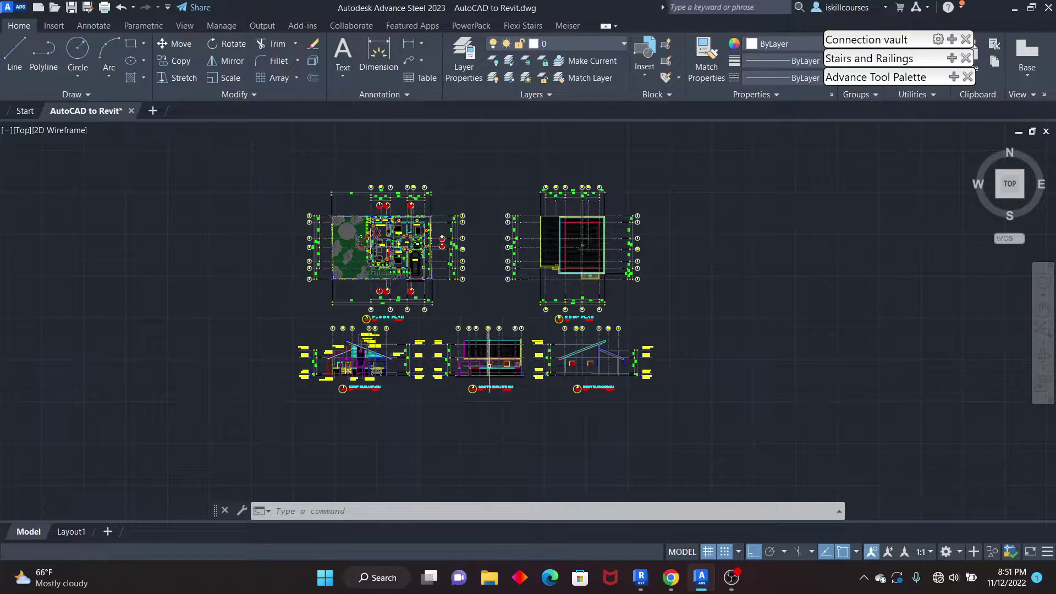
pyautogui.scroll(4, 427, 367)
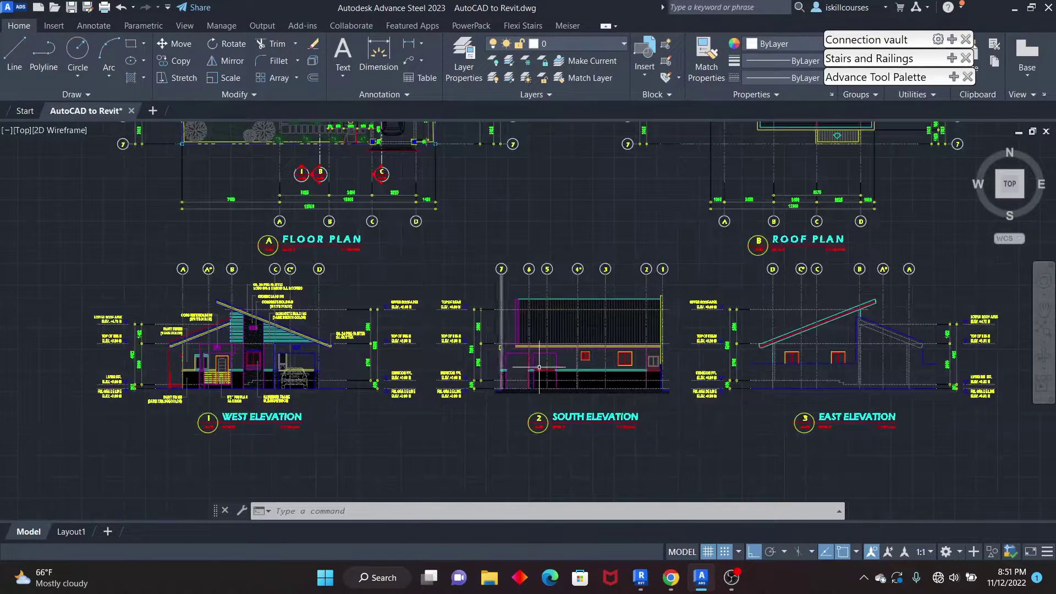
pyautogui.scroll(-5, 499, 379)
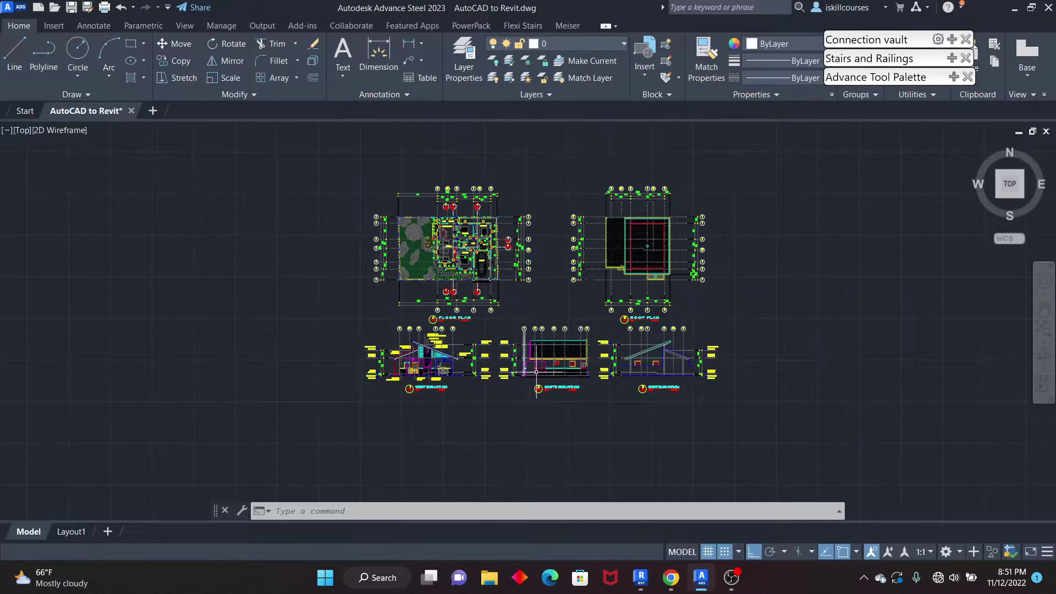
pyautogui.scroll(2, 663, 231)
pyautogui.scroll(2, 663, 231)
# Step: Delete the roof plan together with the South and East elevations using a crossing selection
pyautogui.scroll(-5, 707, 318)
pyautogui.click(734, 347)
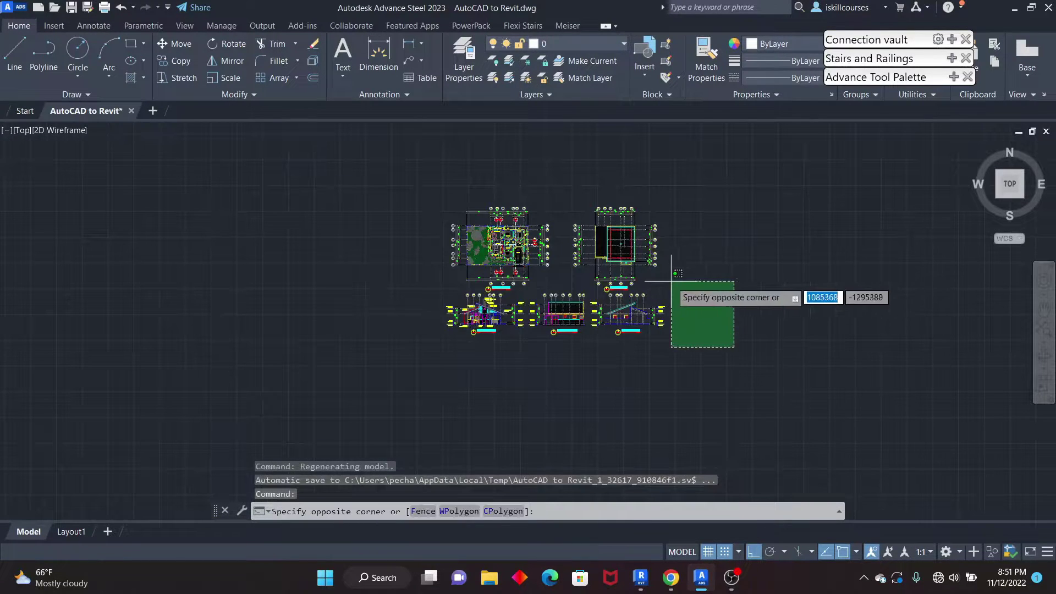
pyautogui.click(559, 182)
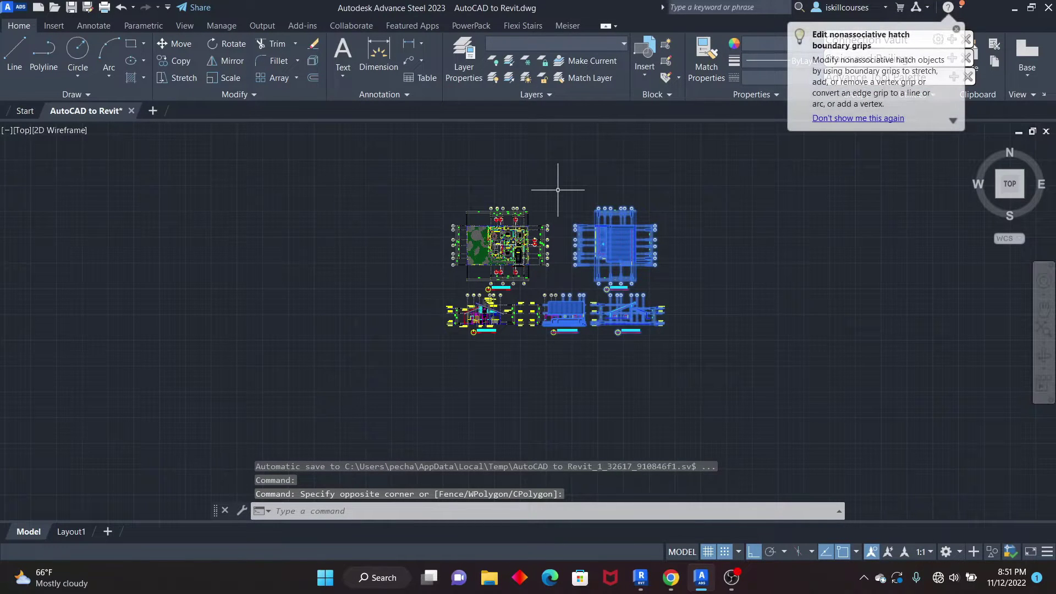
pyautogui.press('Delete')
pyautogui.scroll(4, 556, 198)
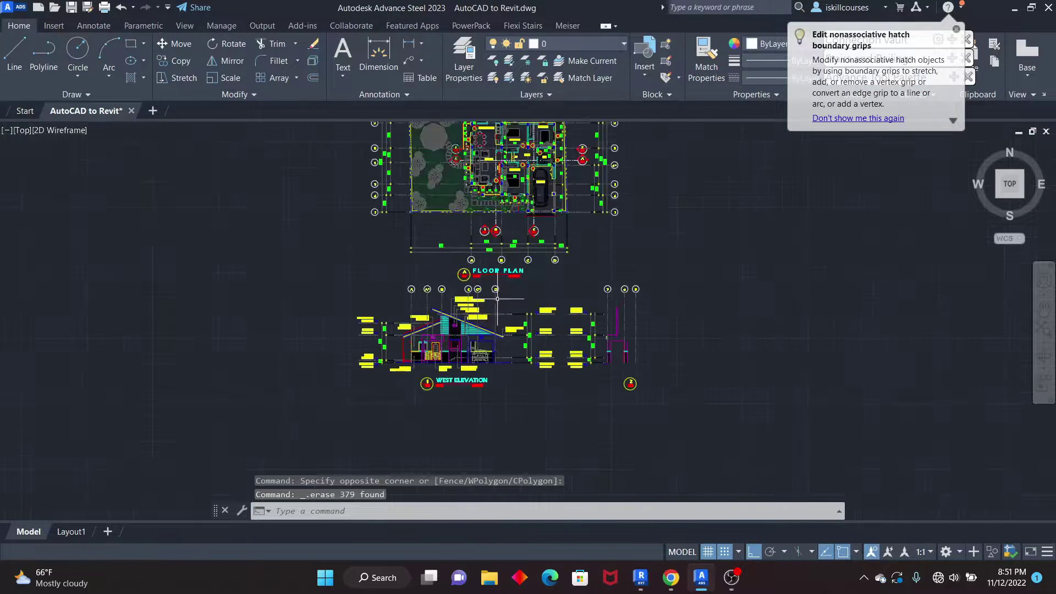
# Step: Delete the West Elevation and the leftover South Elevation pieces below the floor plan
pyautogui.scroll(-3, 674, 336)
pyautogui.click(734, 359)
pyautogui.scroll(2, 484, 245)
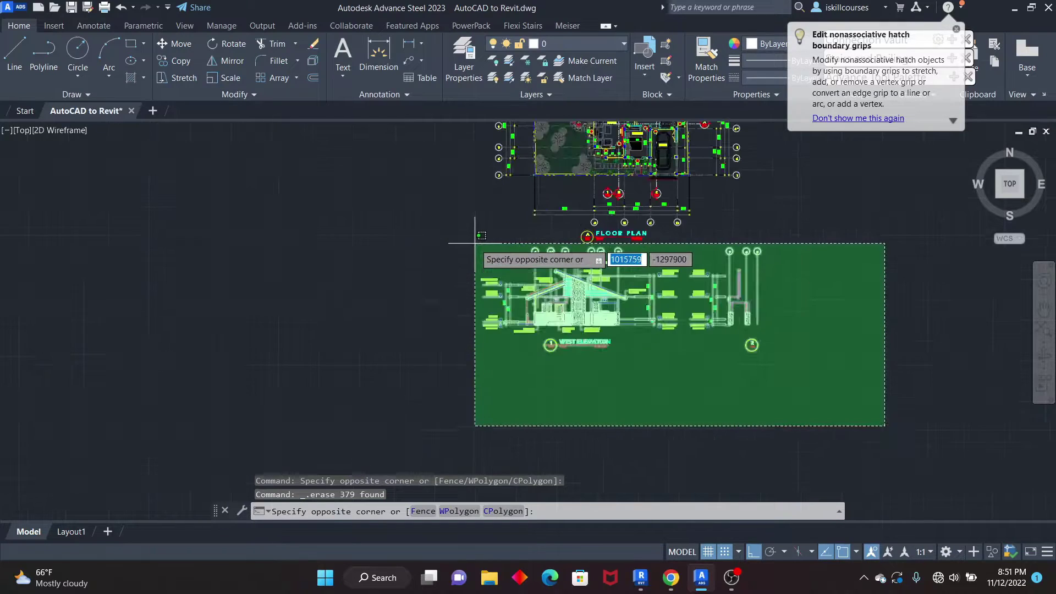
pyautogui.click(435, 247)
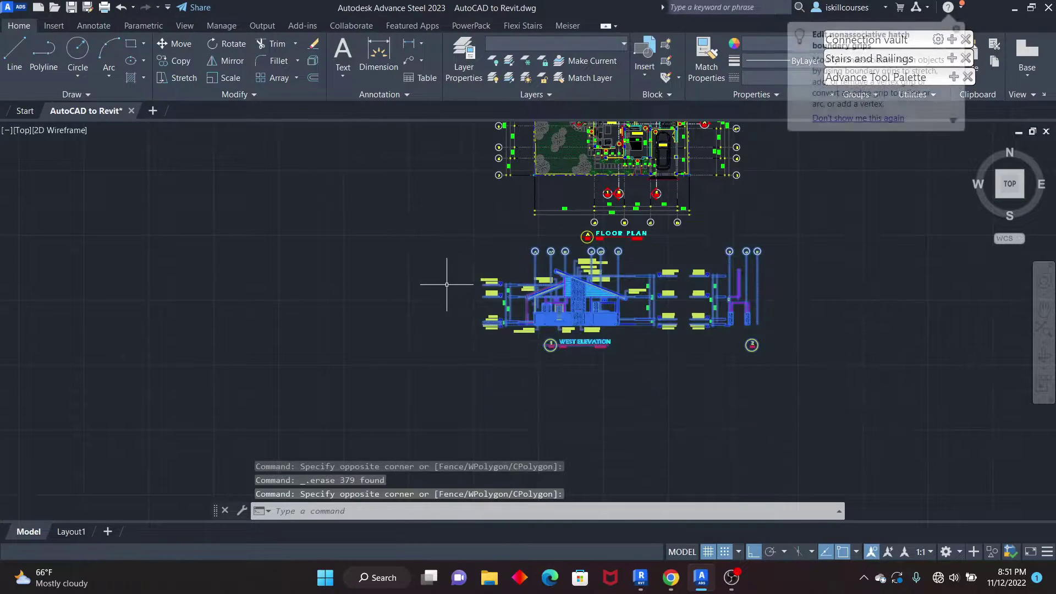
pyautogui.press('Delete')
# Step: Inspect the remaining floor plan, including its rooms, garden, grid lines and dimensions
pyautogui.scroll(-5, 453, 252)
pyautogui.scroll(10, 453, 252)
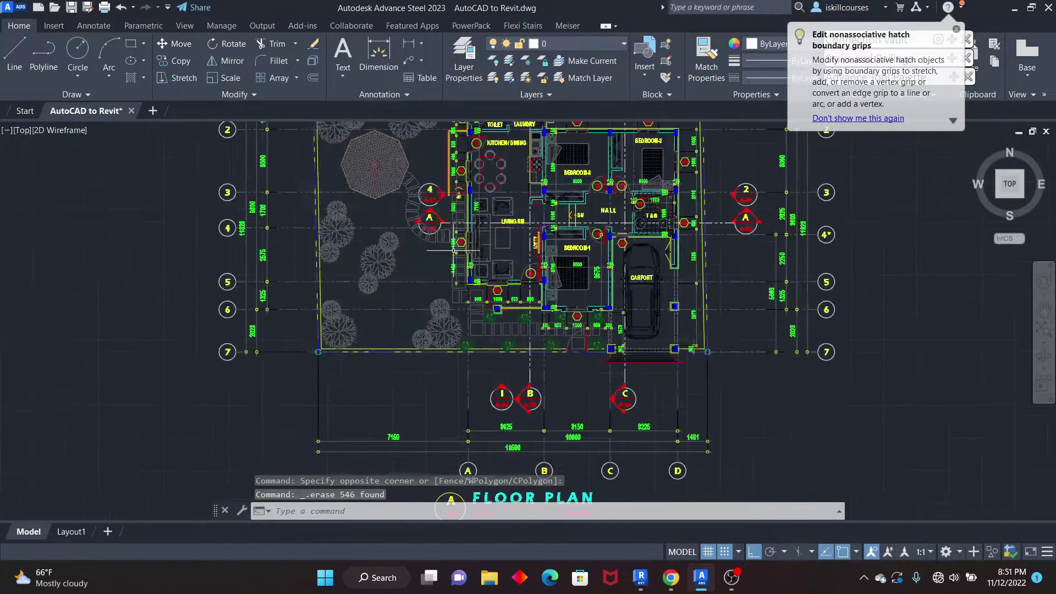
pyautogui.scroll(-6, 567, 332)
pyautogui.scroll(3, 611, 331)
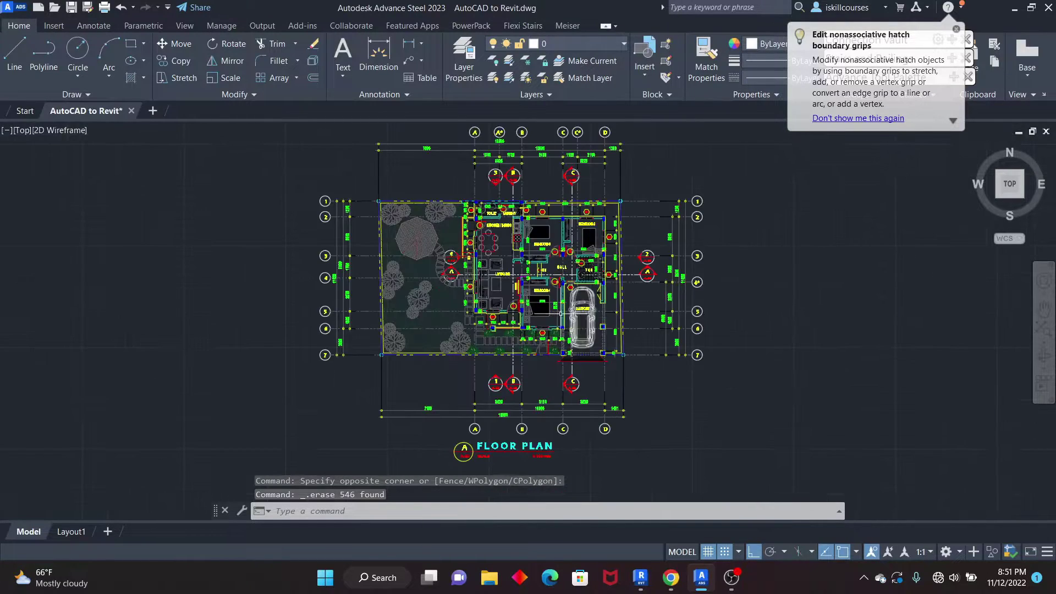
pyautogui.scroll(4, 539, 301)
pyautogui.scroll(-2, 398, 299)
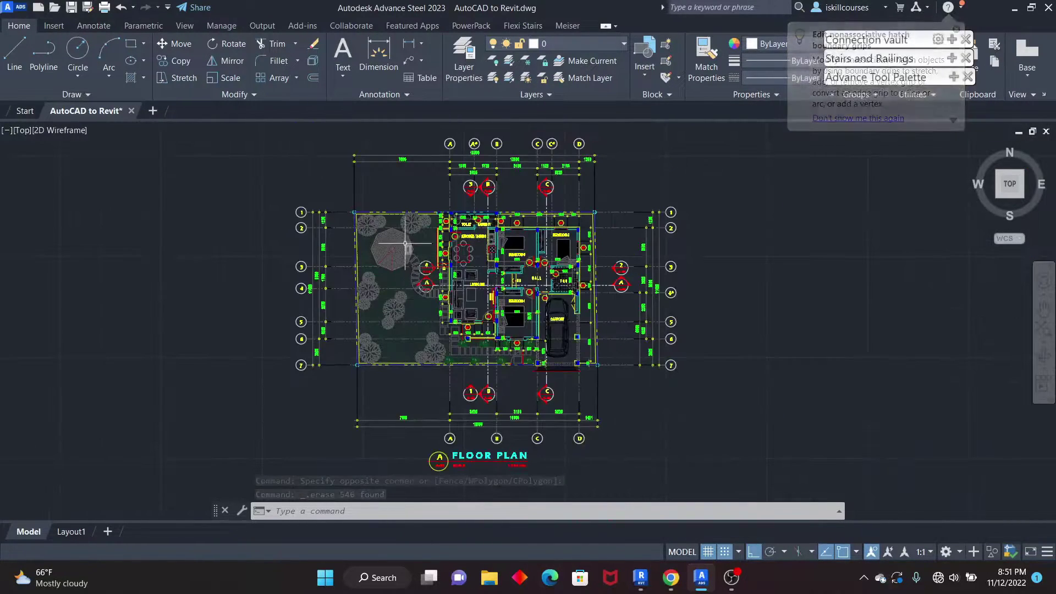
pyautogui.scroll(3, 403, 254)
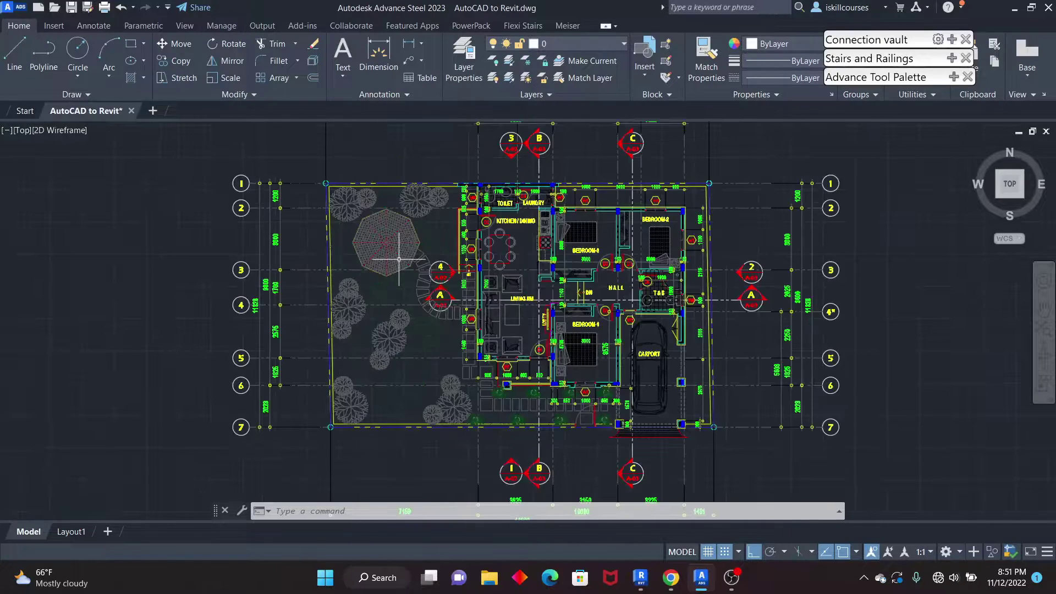
pyautogui.scroll(-3, 451, 264)
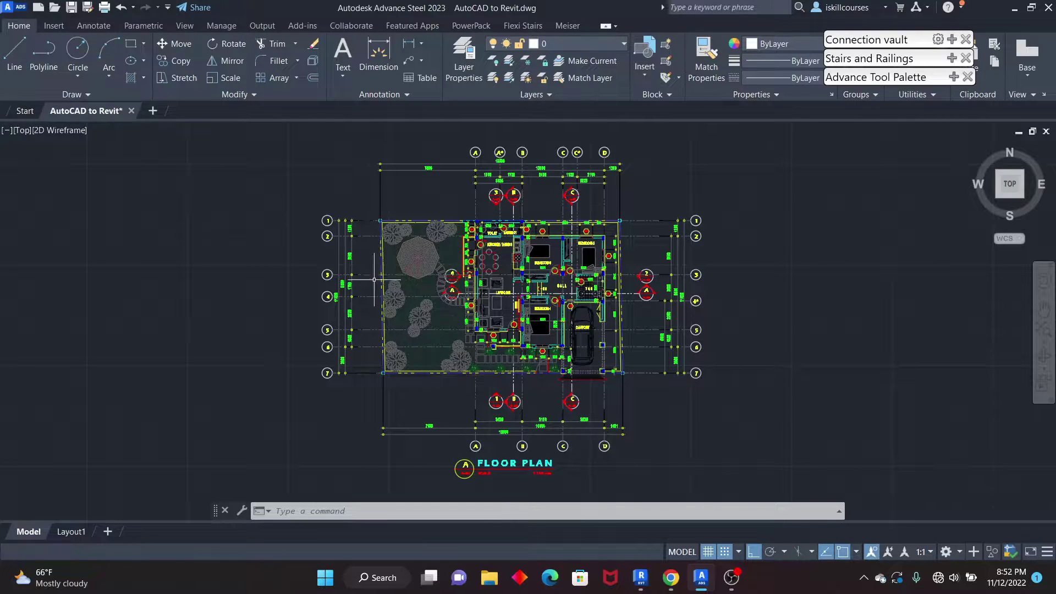
# Step: Turn off current layer 0 with LAYOFF by picking the octagonal garden hatch, and end the command
pyautogui.scroll(2, 401, 279)
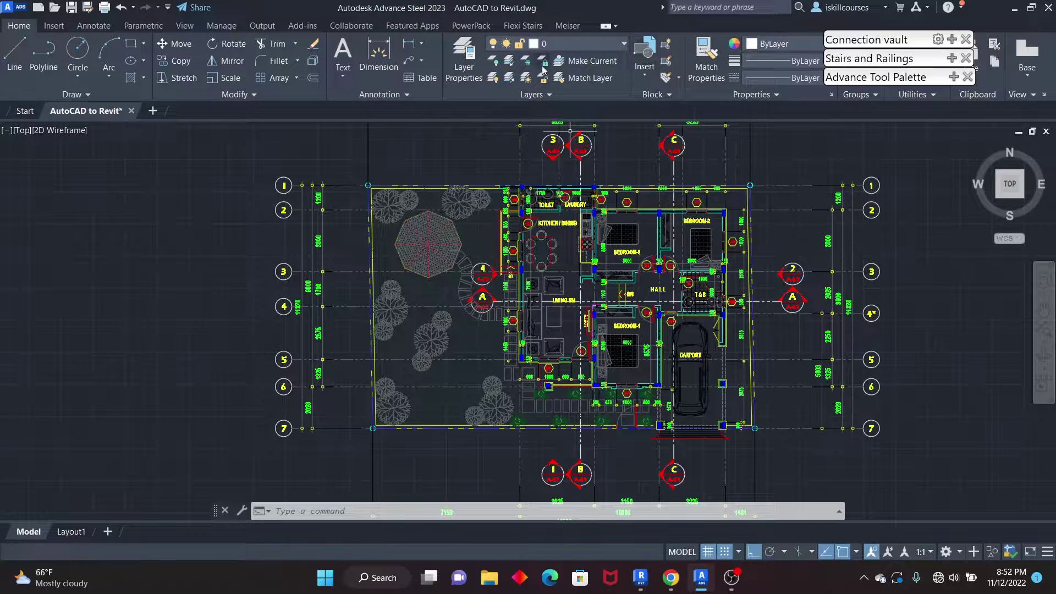
pyautogui.click(492, 63)
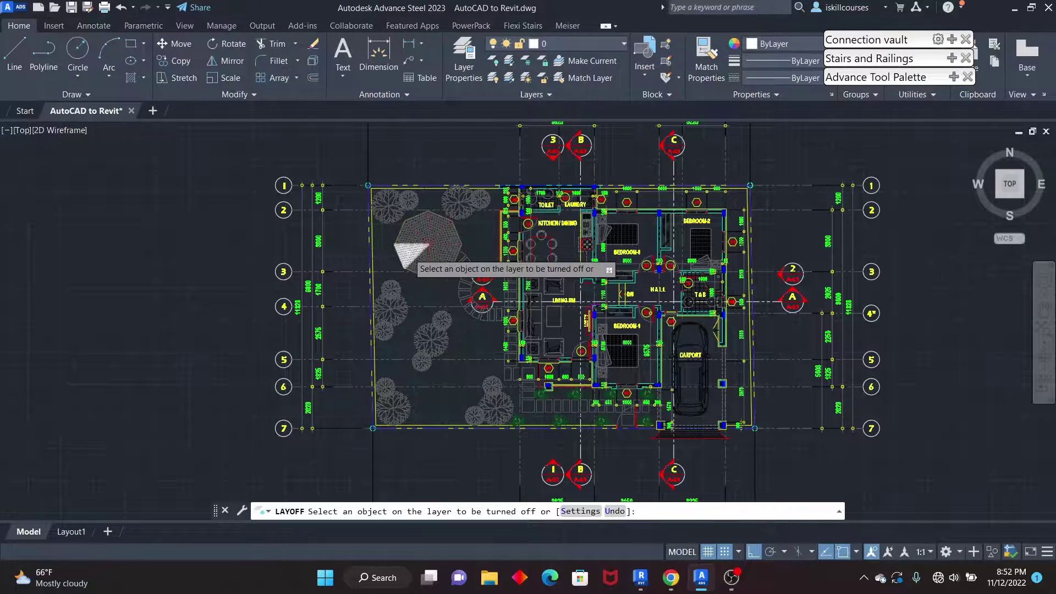
pyautogui.click(407, 253)
pyautogui.press('Down')
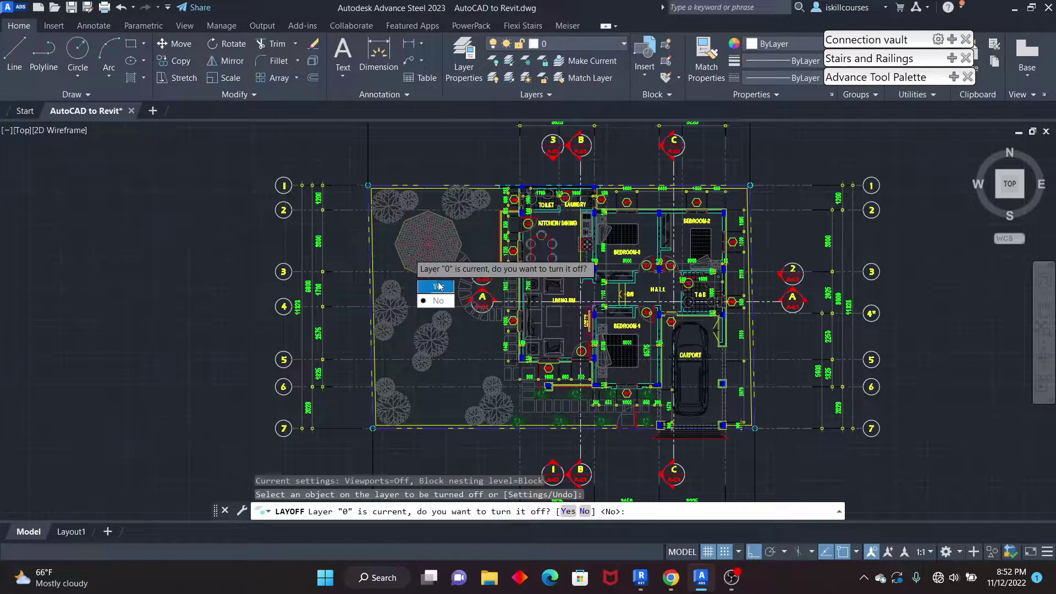
pyautogui.press('Return')
pyautogui.scroll(-1, 425, 262)
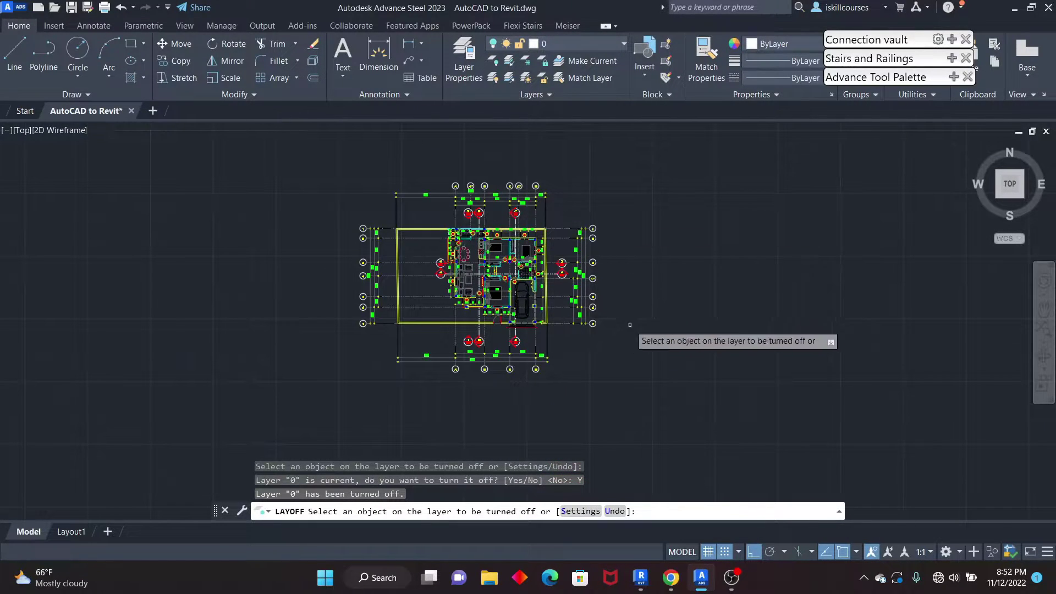
pyautogui.scroll(3, 474, 267)
pyautogui.scroll(-3, 498, 271)
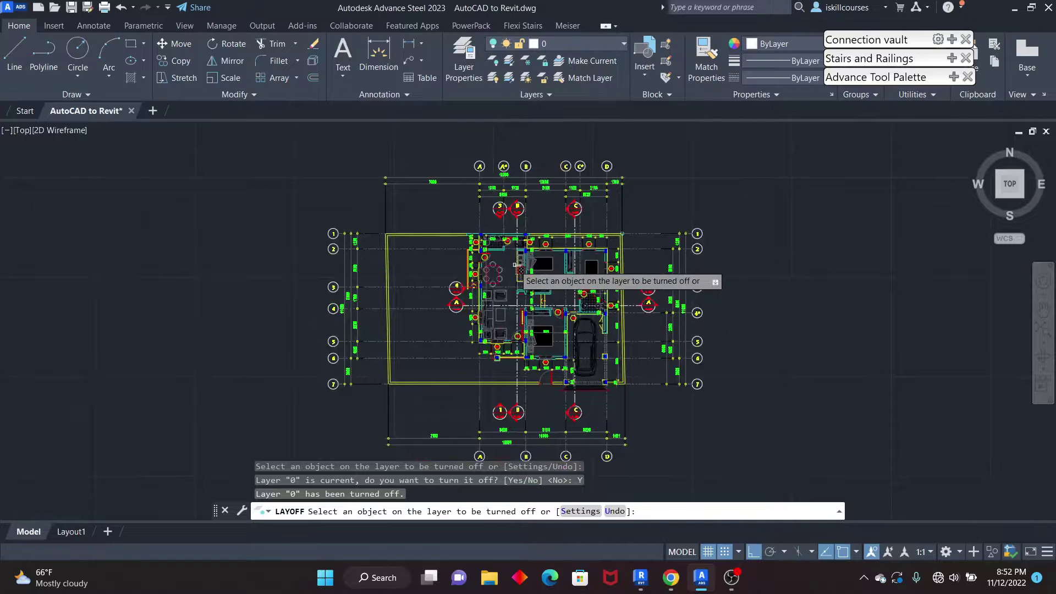
pyautogui.scroll(2, 555, 302)
pyautogui.scroll(-2, 477, 269)
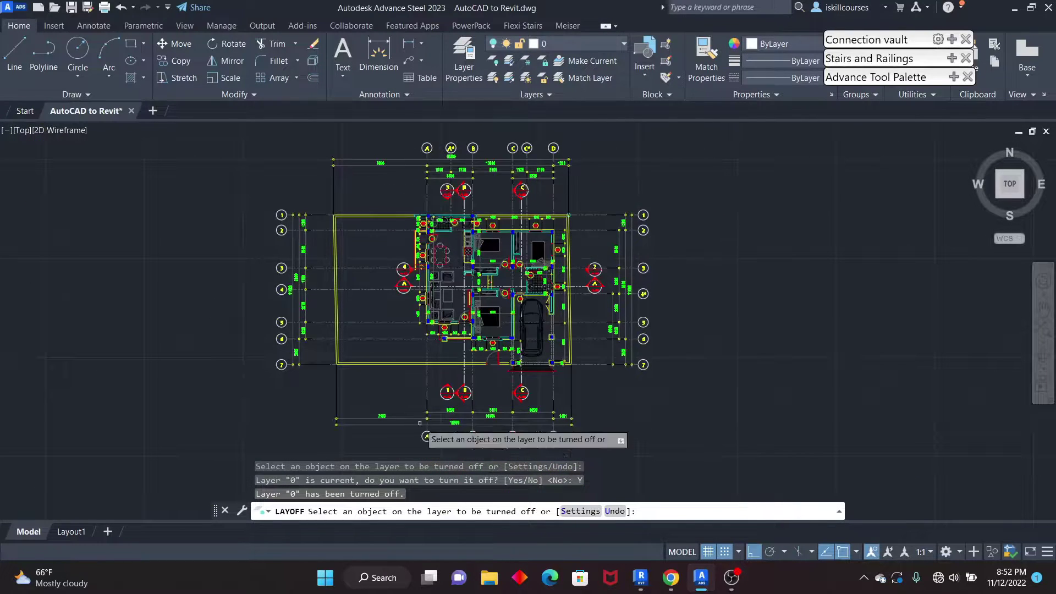
pyautogui.rightClick(694, 156)
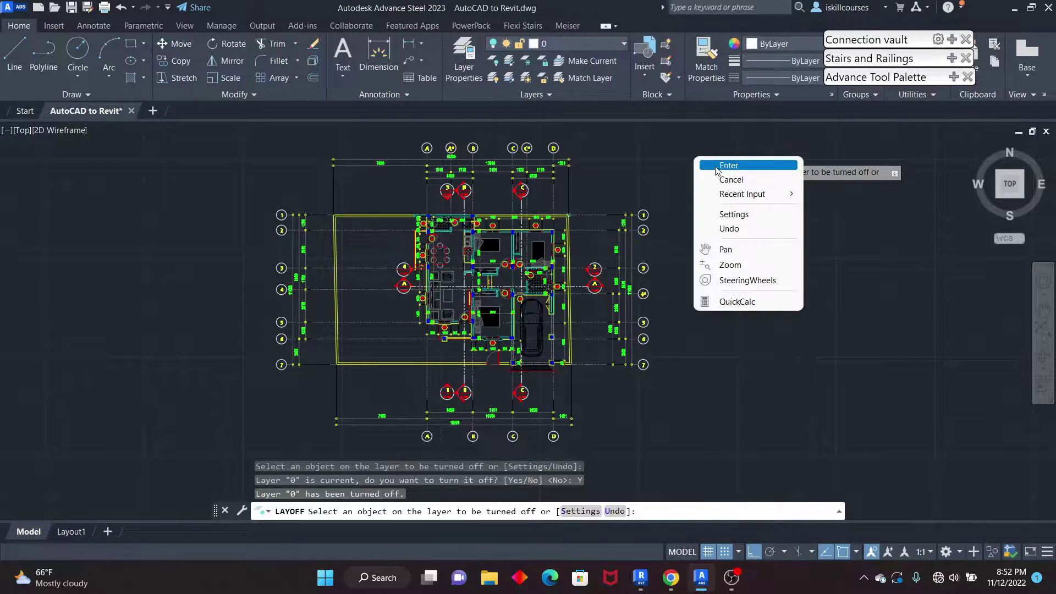
pyautogui.click(718, 165)
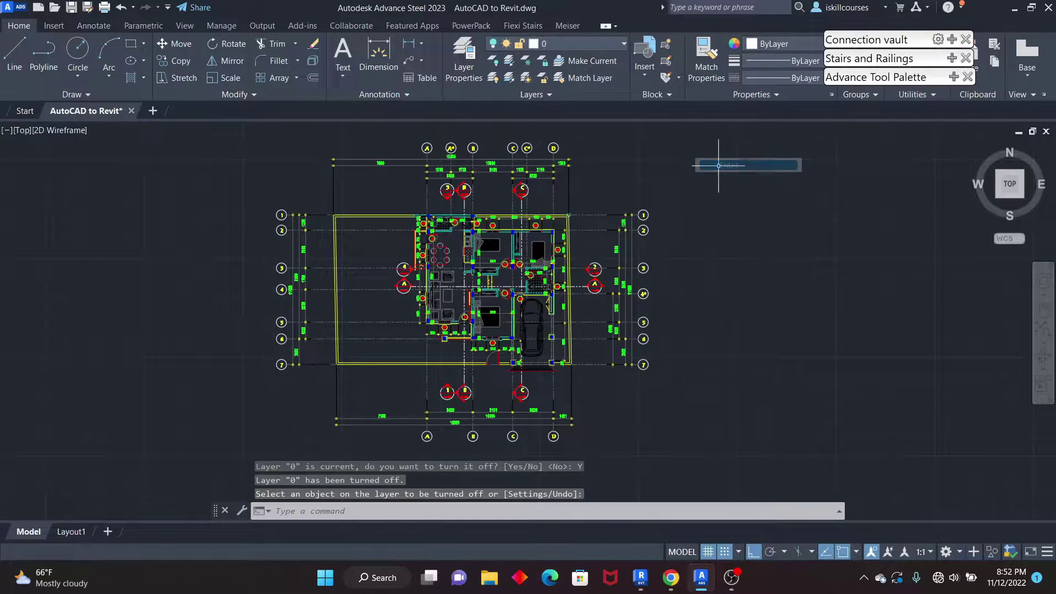
# Step: Save the drawing as AutoCAD to Revit in AutoCAD 2018 Drawing format, replacing the existing file in the AutoCAD to Revit folder
pyautogui.click(22, 7)
pyautogui.press('Escape')
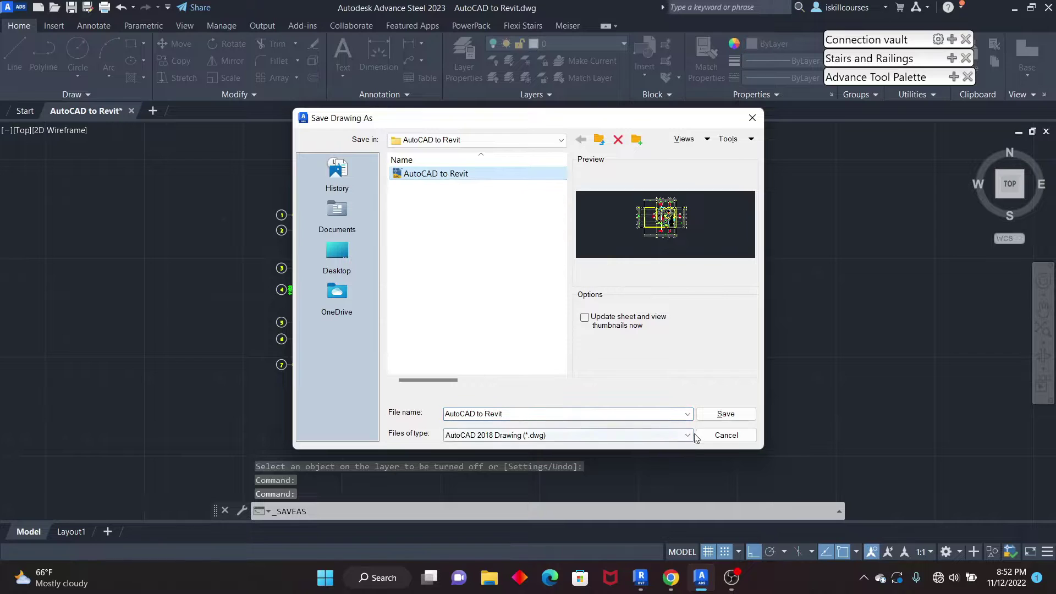
pyautogui.click(713, 415)
pyautogui.click(517, 323)
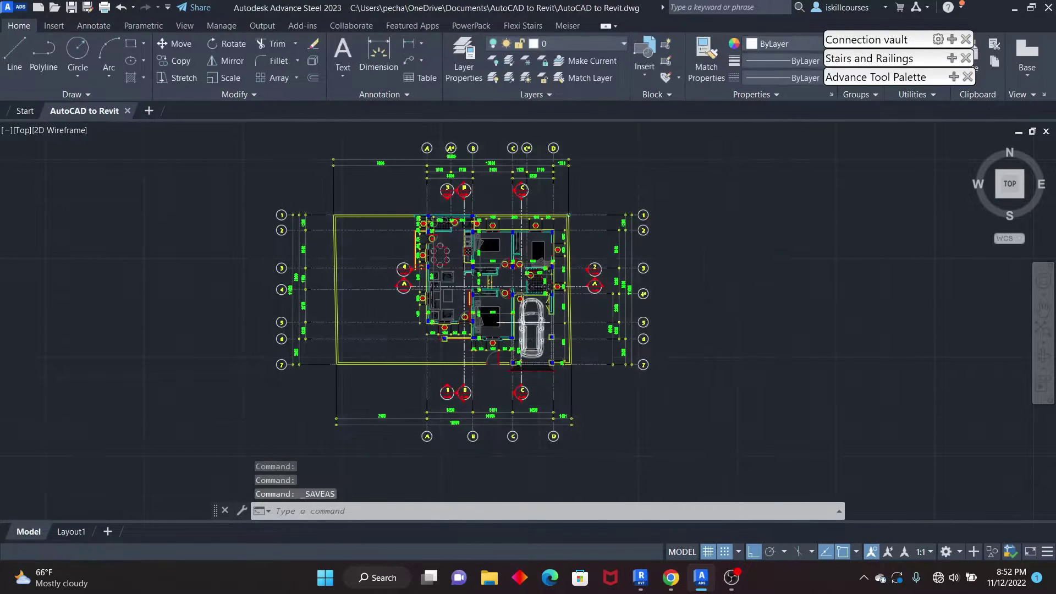
# Step: Check the cleaned floor plan's walls, grid lines, dimensions and site boundary
pyautogui.scroll(-3, 477, 247)
pyautogui.scroll(4, 608, 258)
pyautogui.scroll(-4, 593, 220)
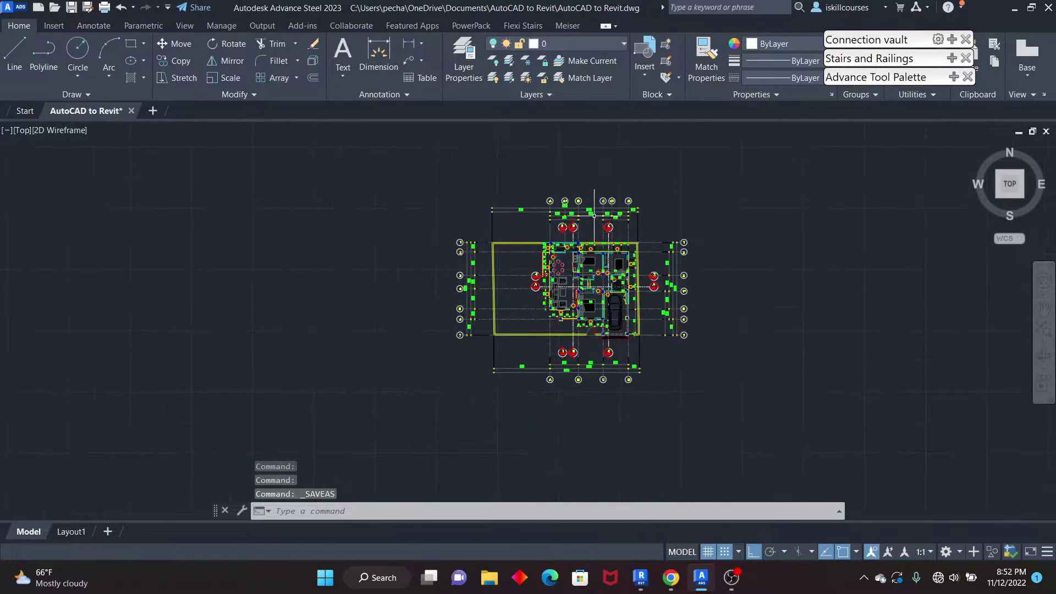
pyautogui.scroll(2, 581, 269)
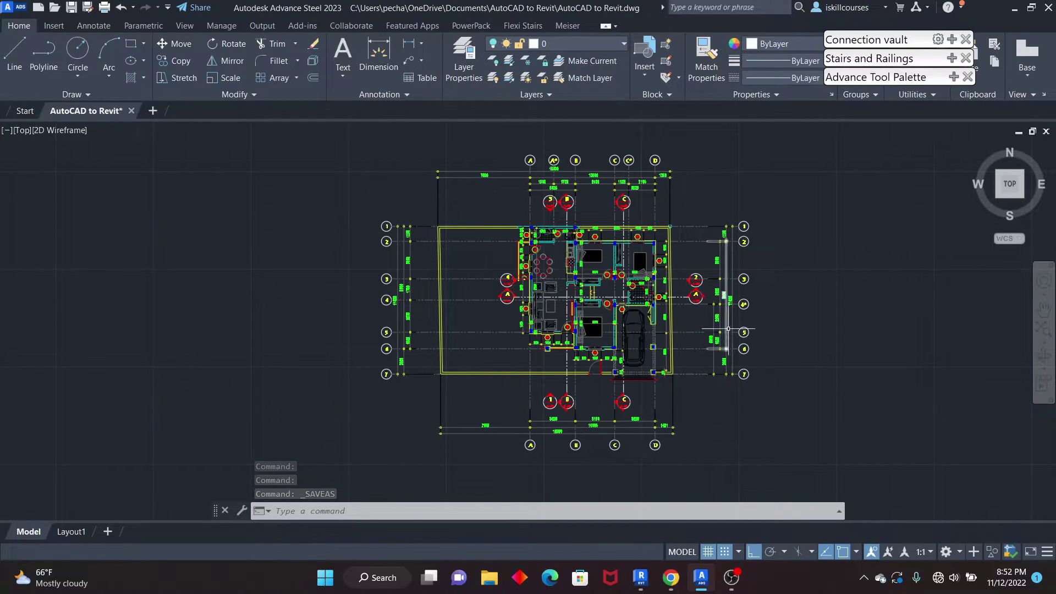
pyautogui.scroll(2, 732, 329)
pyautogui.scroll(-2, 581, 268)
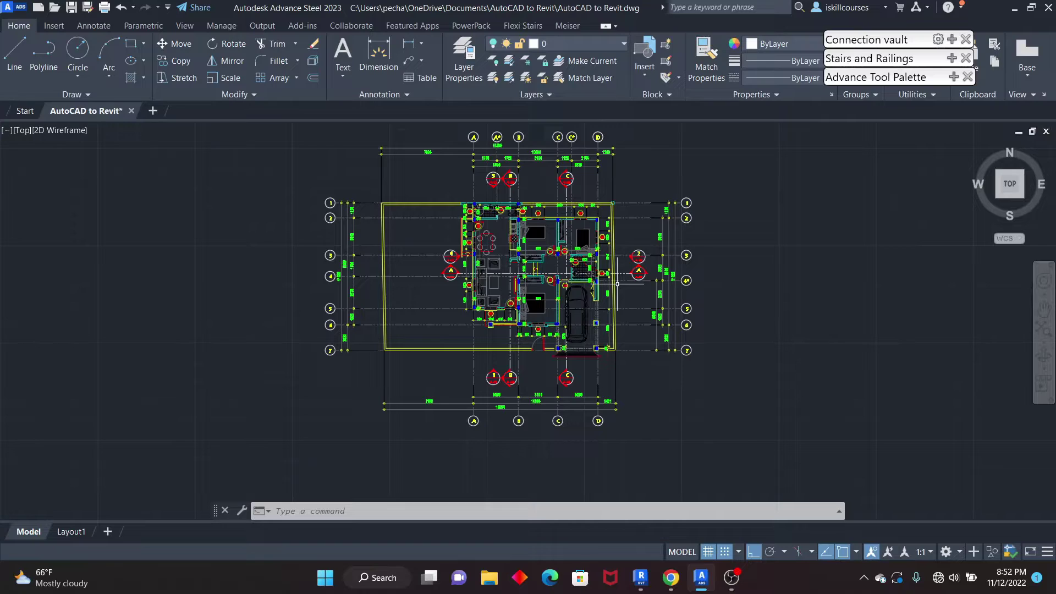
# Step: Switch to Revit and create a new project from the Metric-Architectural Template
pyautogui.click(641, 579)
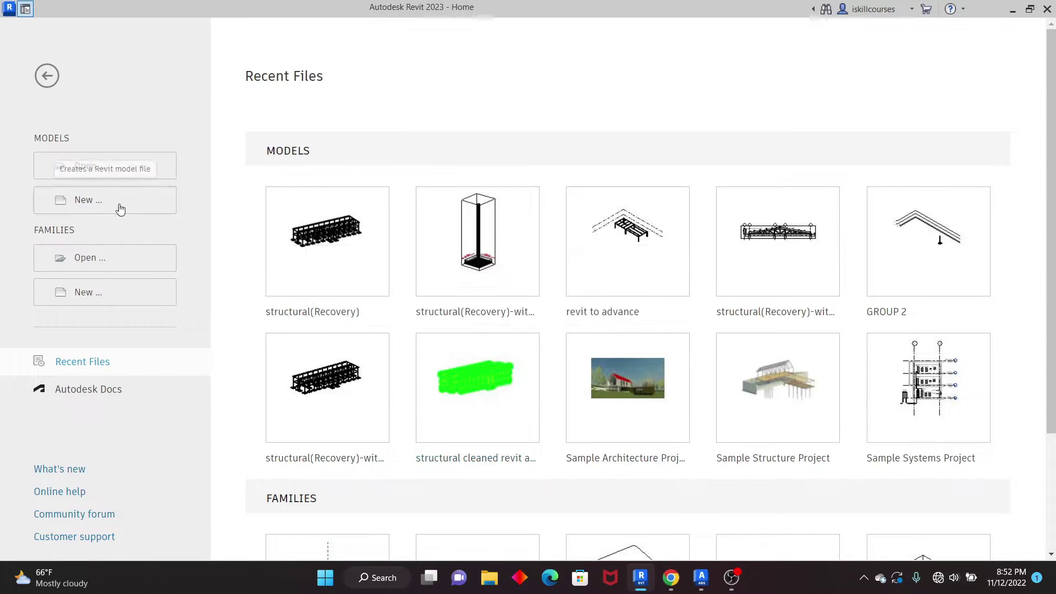
pyautogui.click(97, 204)
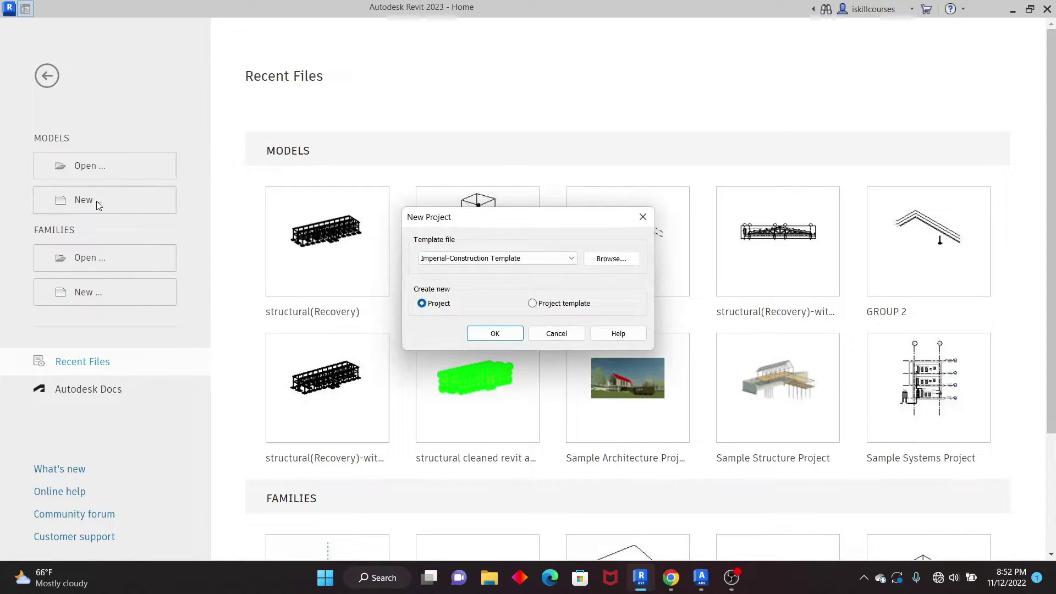
pyautogui.click(571, 258)
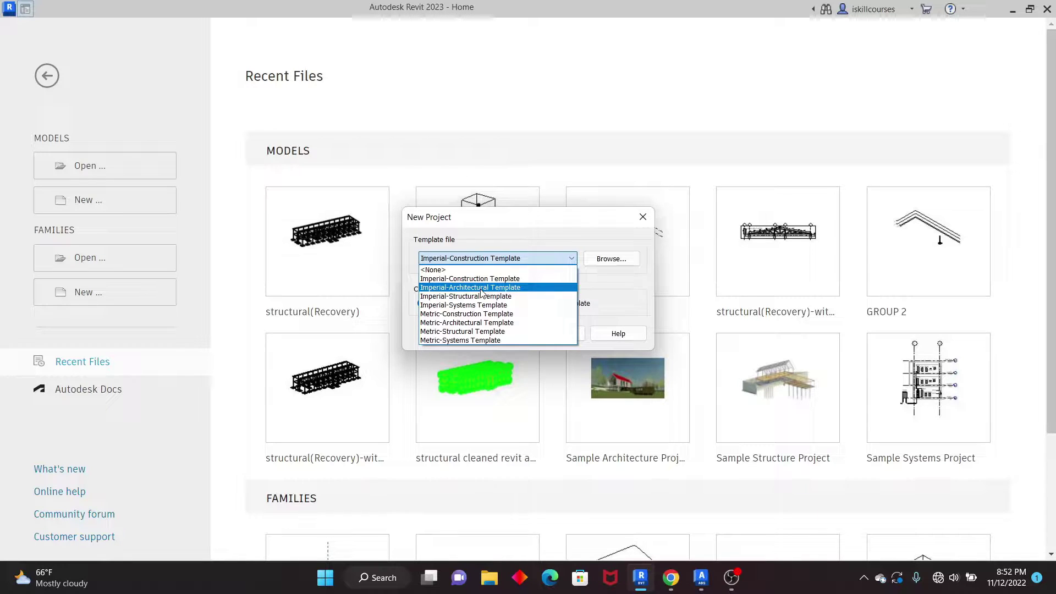
pyautogui.click(474, 324)
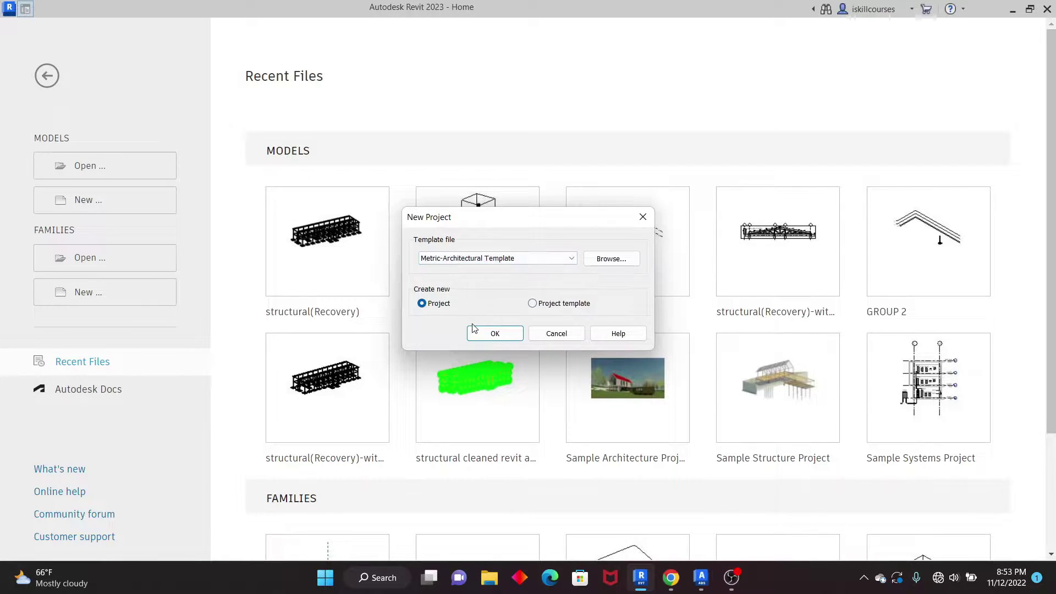
pyautogui.click(495, 334)
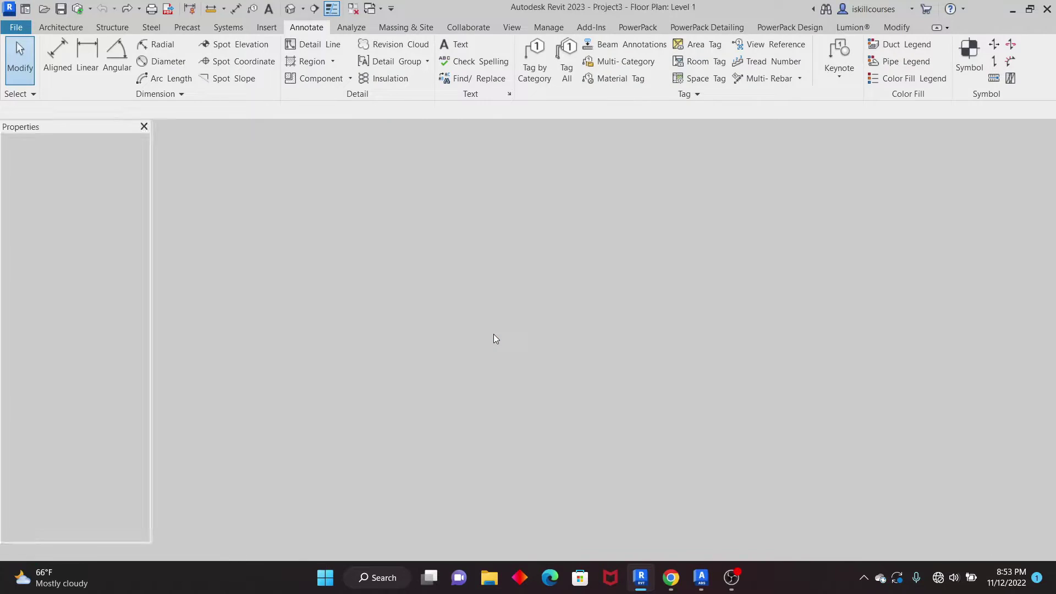
pyautogui.scroll(-3, 548, 303)
pyautogui.scroll(2, 567, 300)
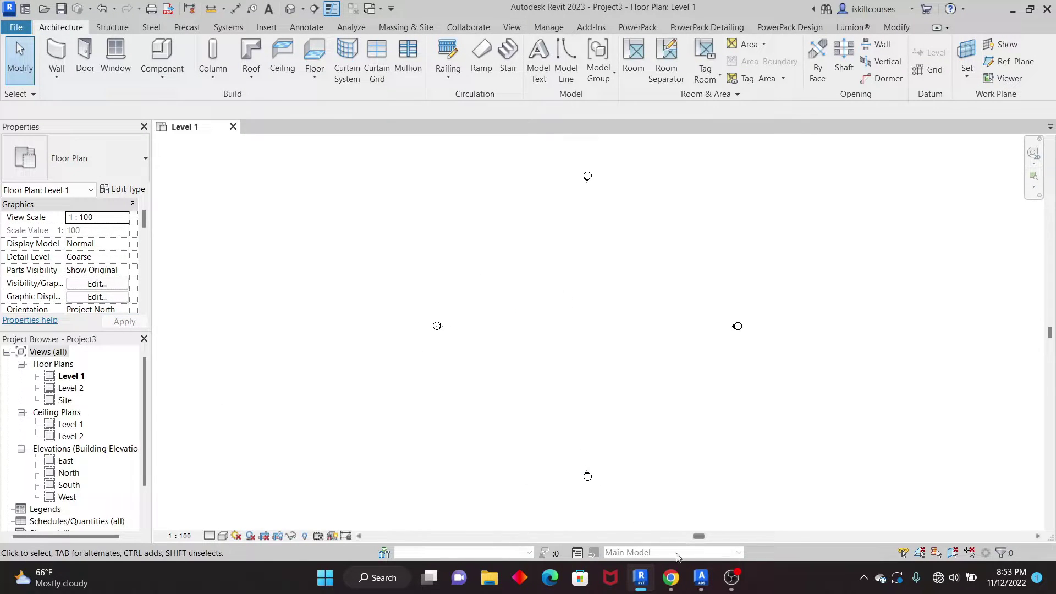
# Step: Review the house's floor plan in the AutoCAD drawing and return to Revit
pyautogui.click(701, 578)
pyautogui.scroll(2, 525, 293)
pyautogui.scroll(-2, 525, 282)
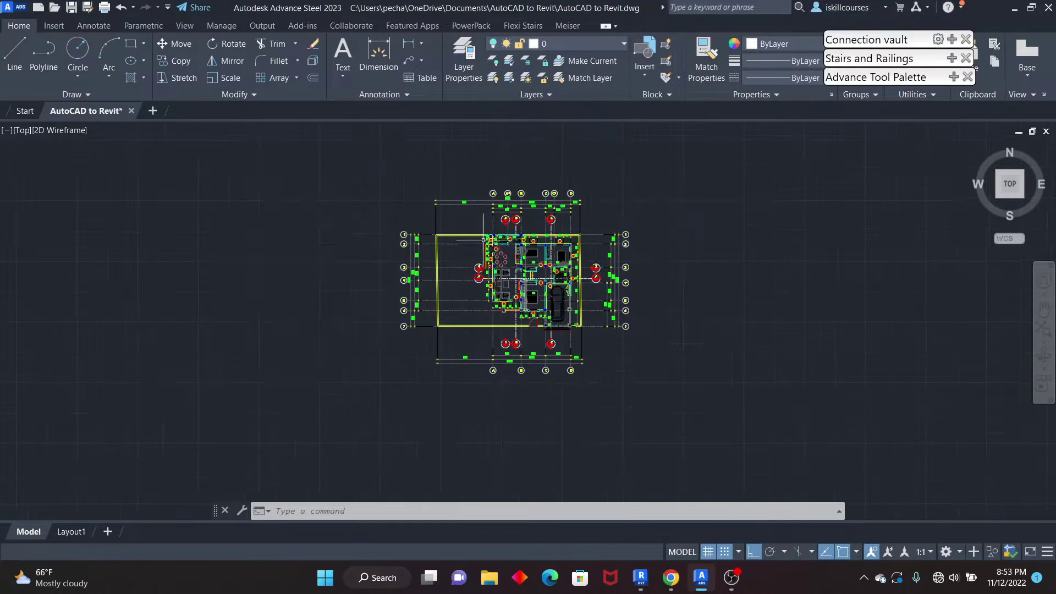
pyautogui.scroll(4, 517, 255)
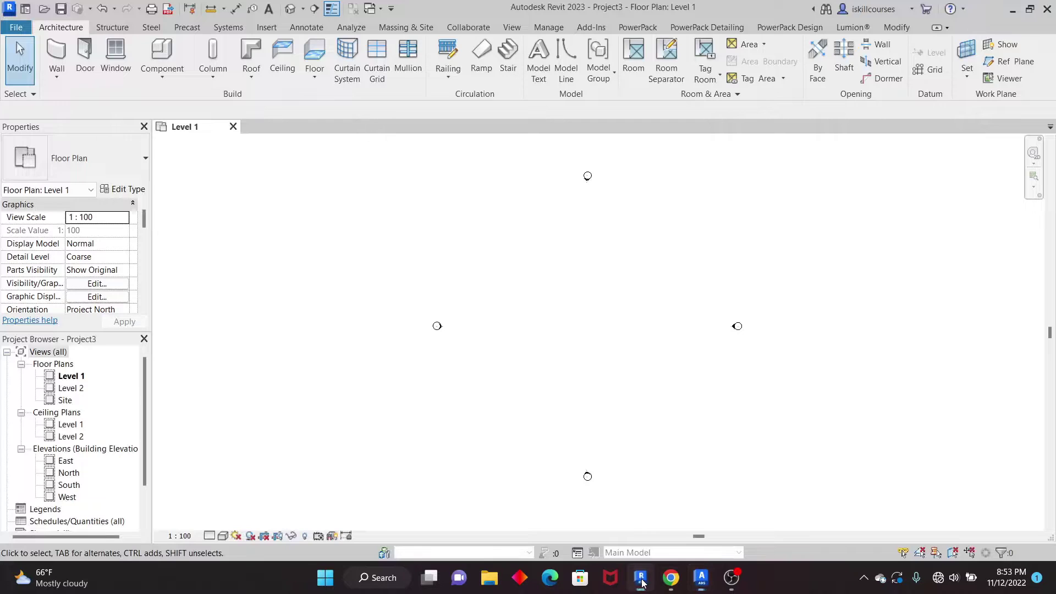
pyautogui.click(641, 576)
# Step: Open the South elevation and rename Level 1 as GL, renaming its corresponding views as well
pyautogui.doubleClick(78, 489)
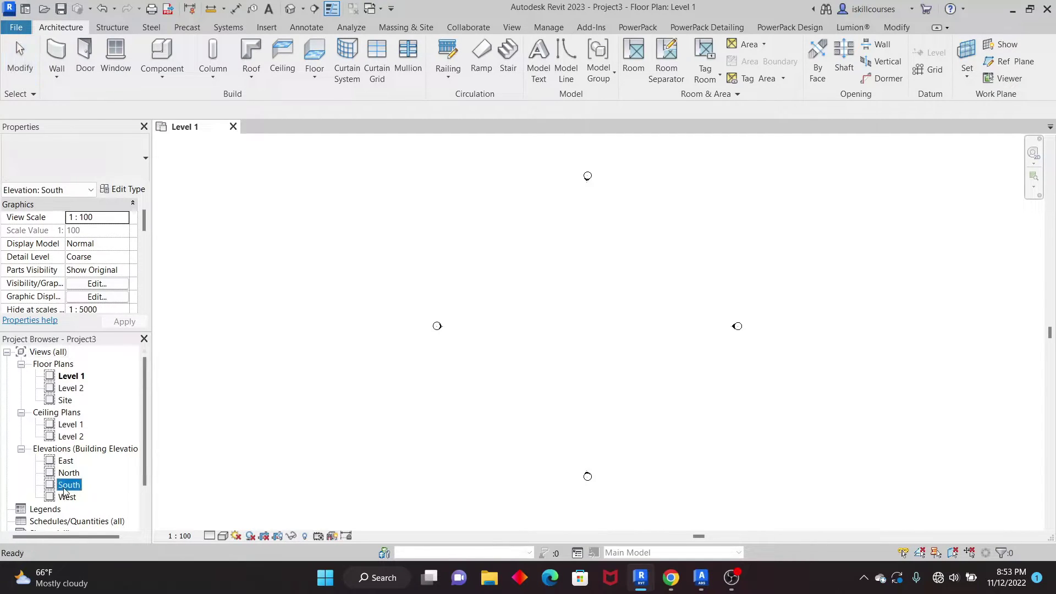
pyautogui.scroll(2, 875, 383)
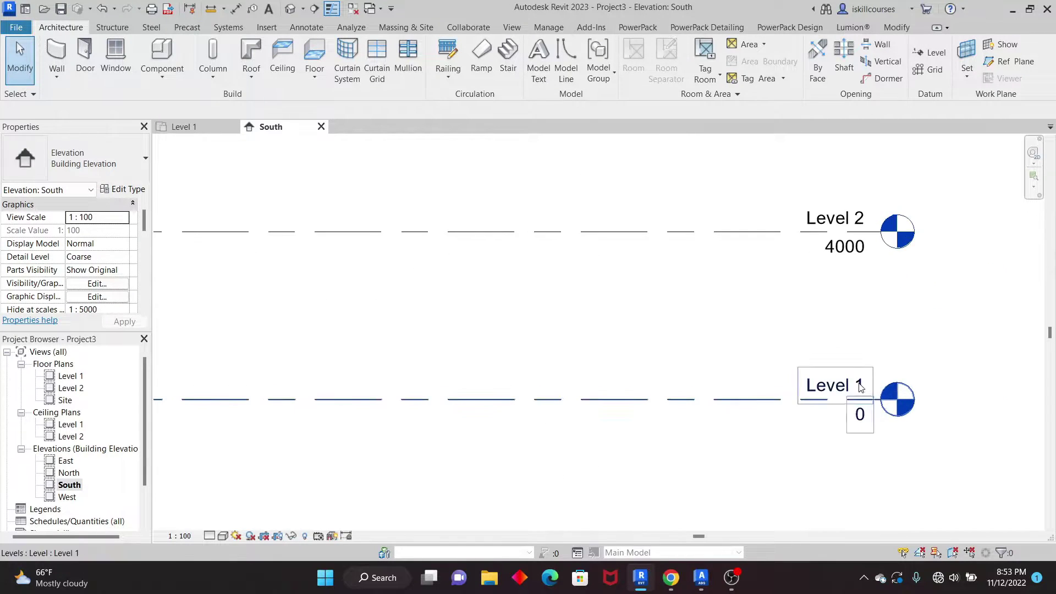
pyautogui.click(844, 385)
pyautogui.click(843, 383)
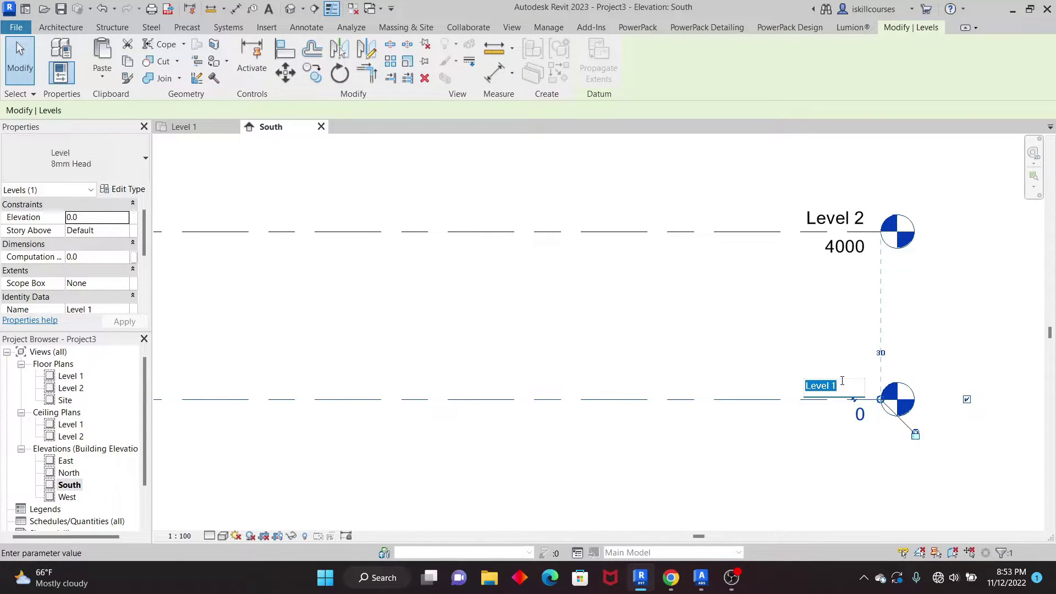
pyautogui.write('GL')
pyautogui.press('Return')
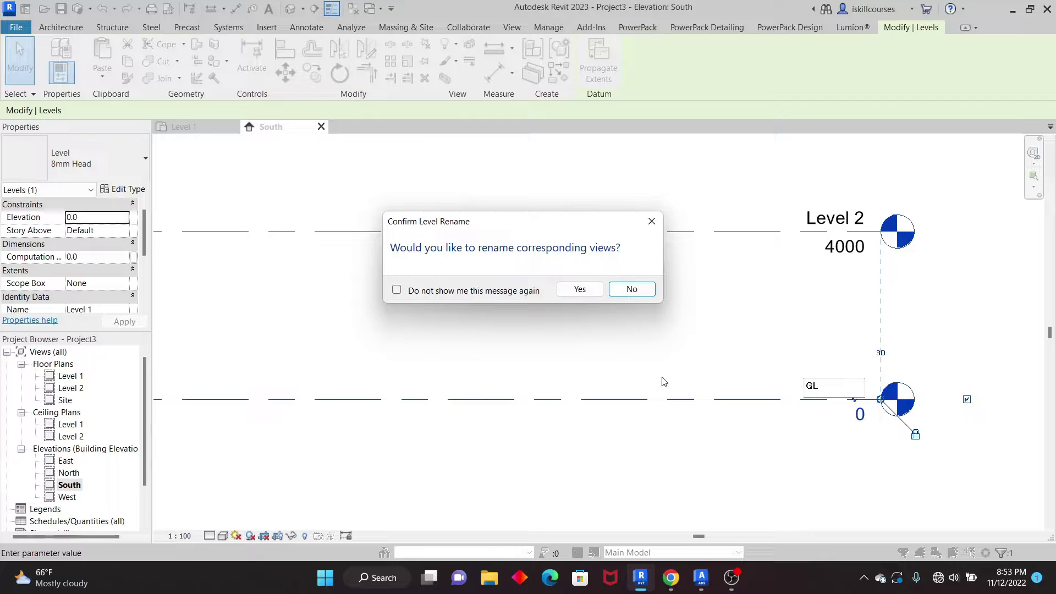
pyautogui.click(579, 290)
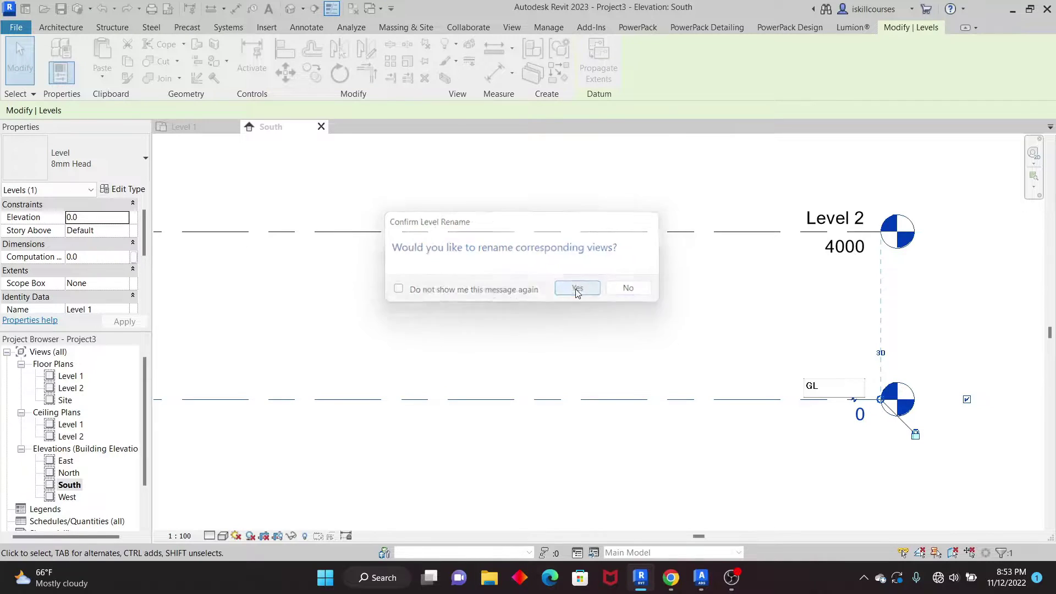
# Step: Rename Level 2 as WP, renaming its corresponding views as well
pyautogui.click(841, 217)
pyautogui.click(840, 218)
pyautogui.write('W')
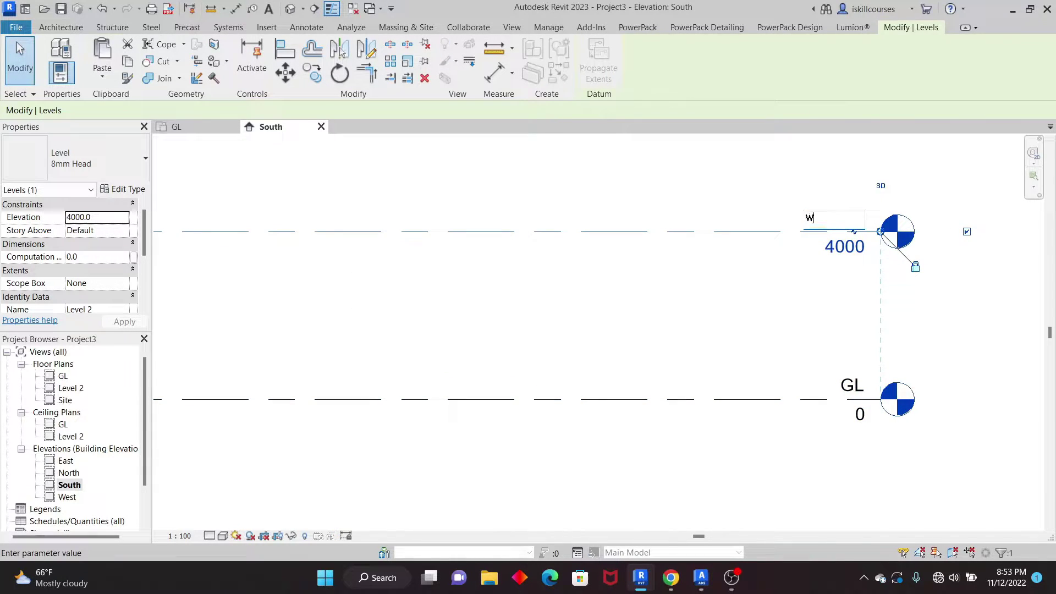
pyautogui.press('Return')
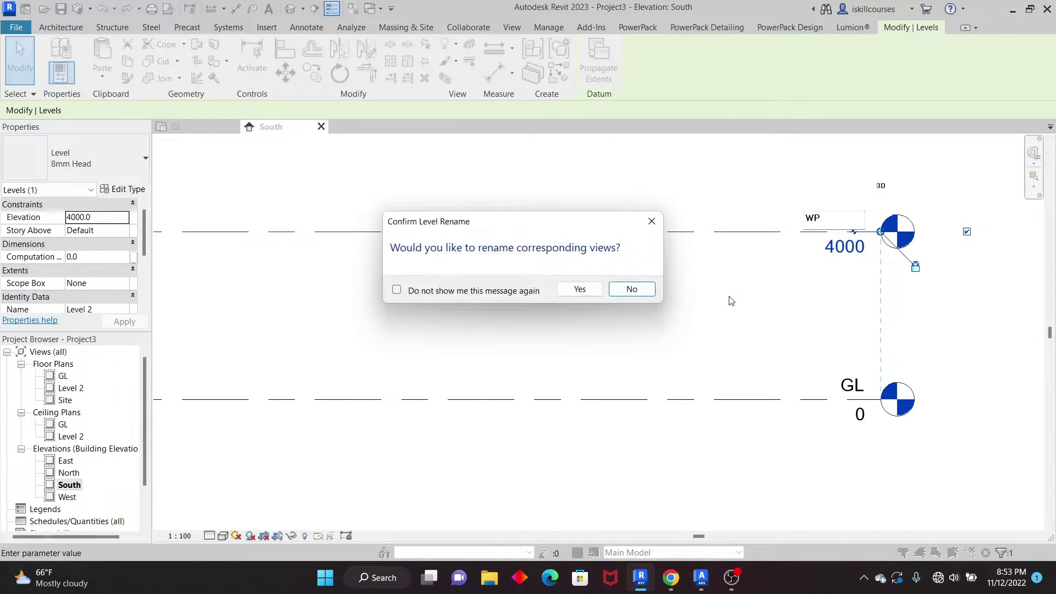
pyautogui.click(580, 291)
# Step: Set the elevation of the WP level to 3000 and deselect the level
pyautogui.click(845, 248)
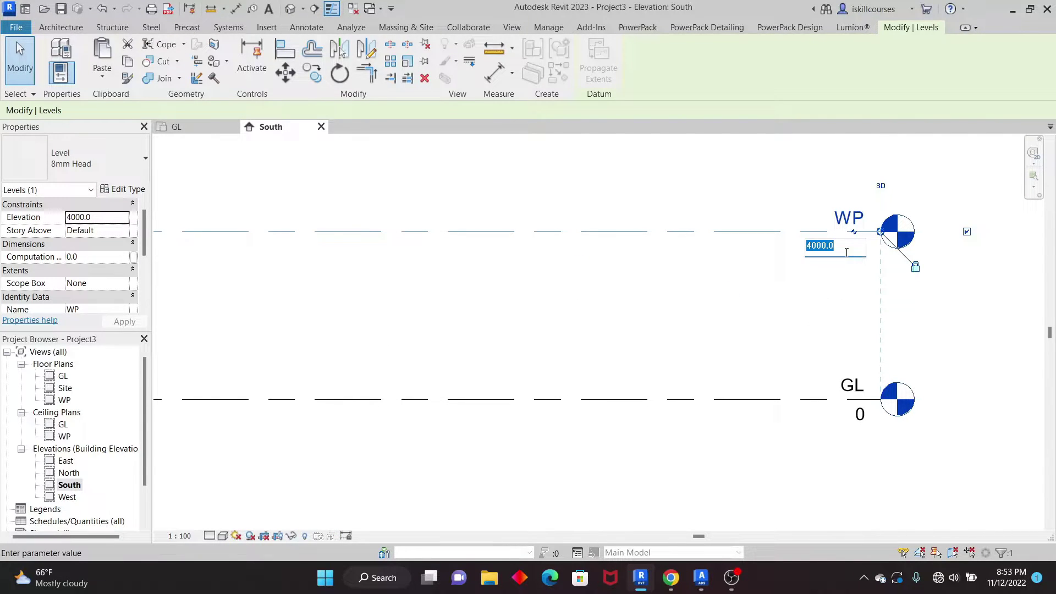
pyautogui.write('3')
pyautogui.press('Return')
pyautogui.click(726, 326)
pyautogui.scroll(-2, 727, 326)
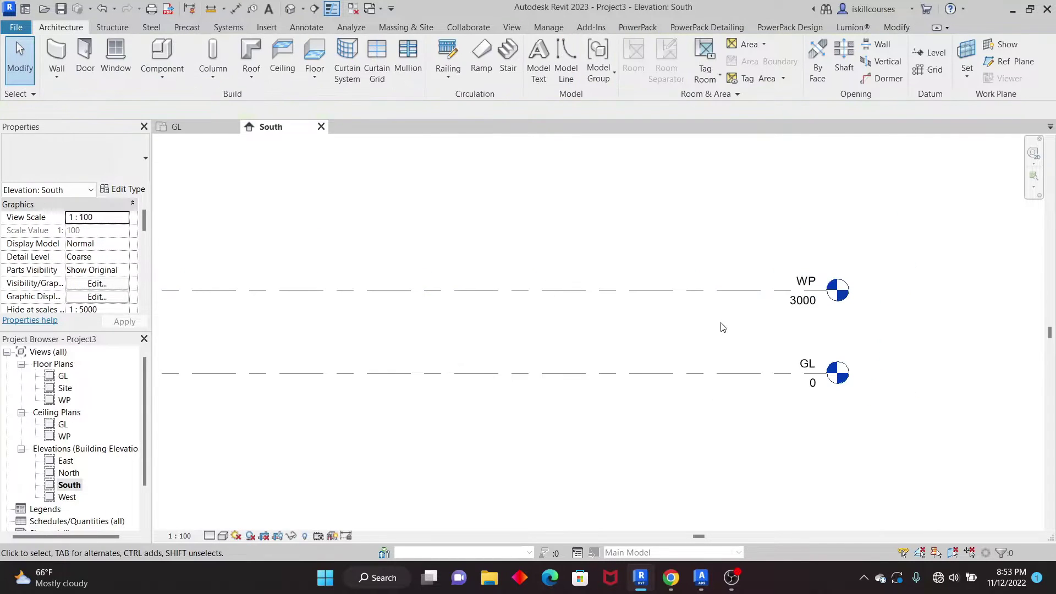
pyautogui.scroll(-1, 537, 323)
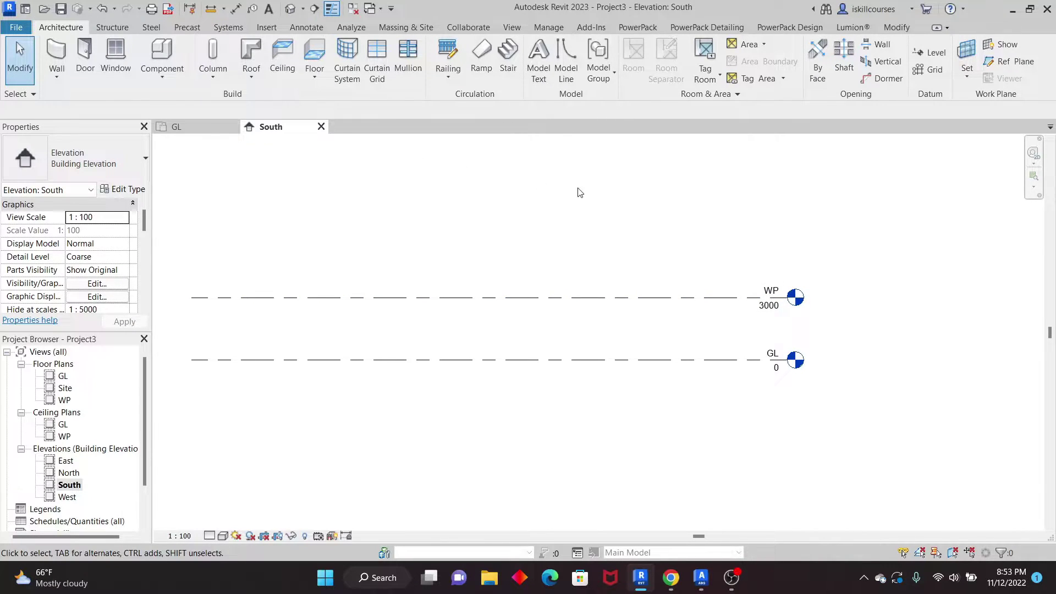
pyautogui.scroll(3, 773, 358)
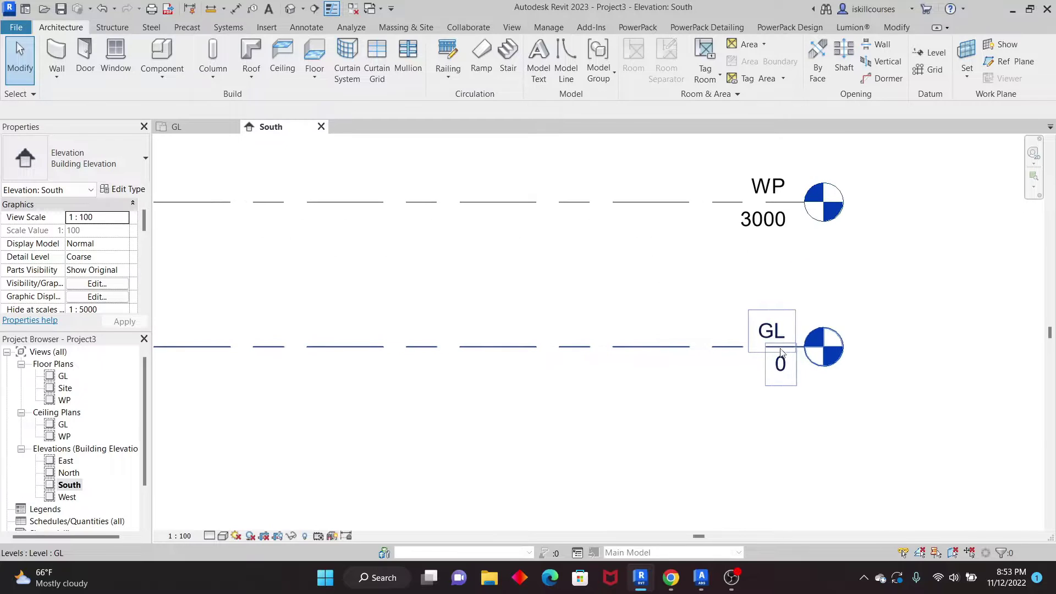
pyautogui.scroll(-2, 775, 342)
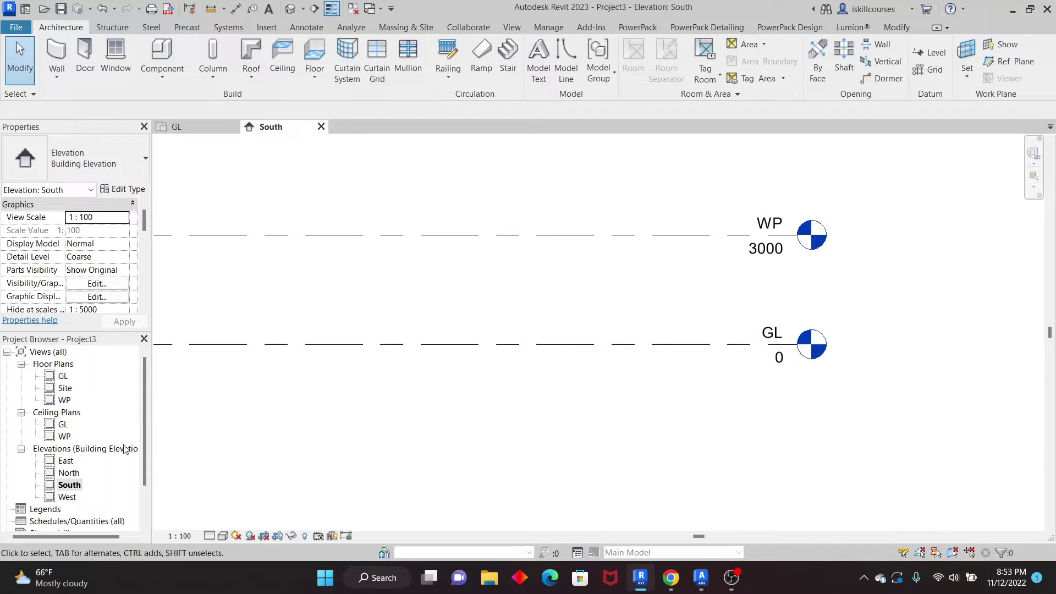
# Step: Open the GL floor plan view
pyautogui.click(63, 376)
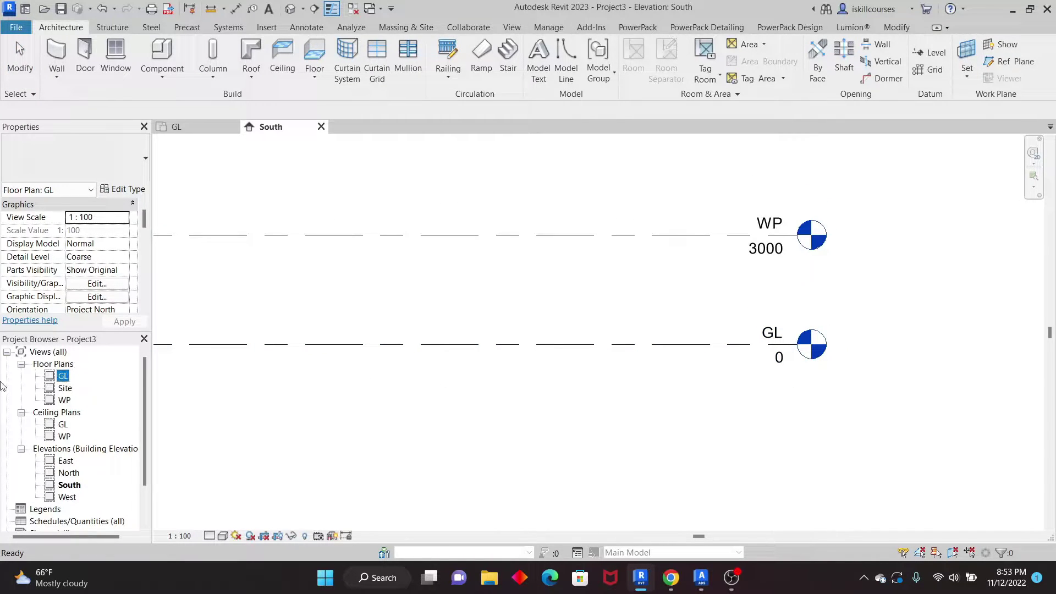
pyautogui.doubleClick(64, 377)
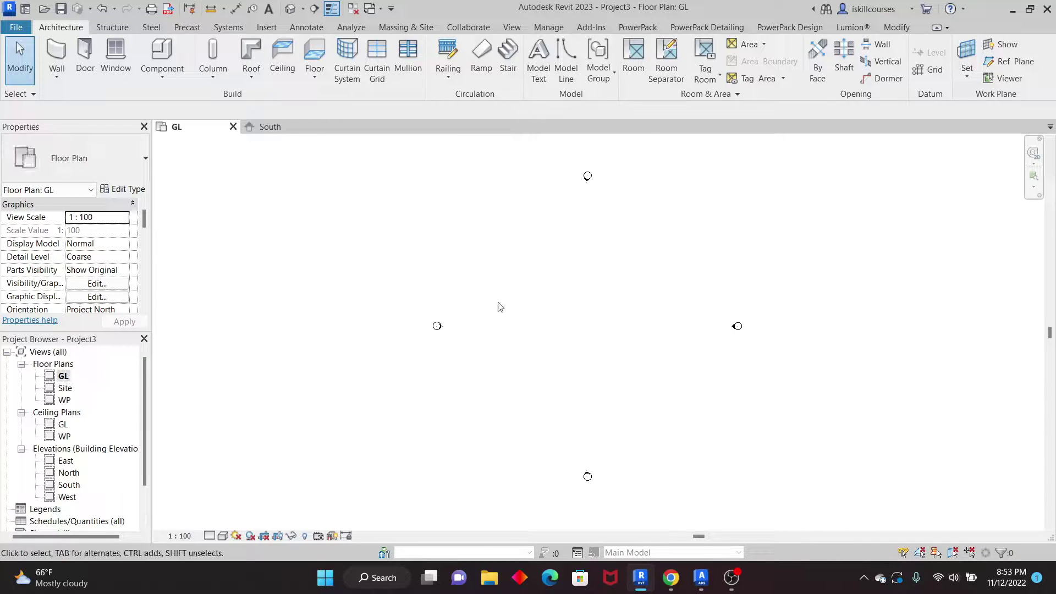
pyautogui.scroll(3, 635, 291)
pyautogui.scroll(-2, 477, 303)
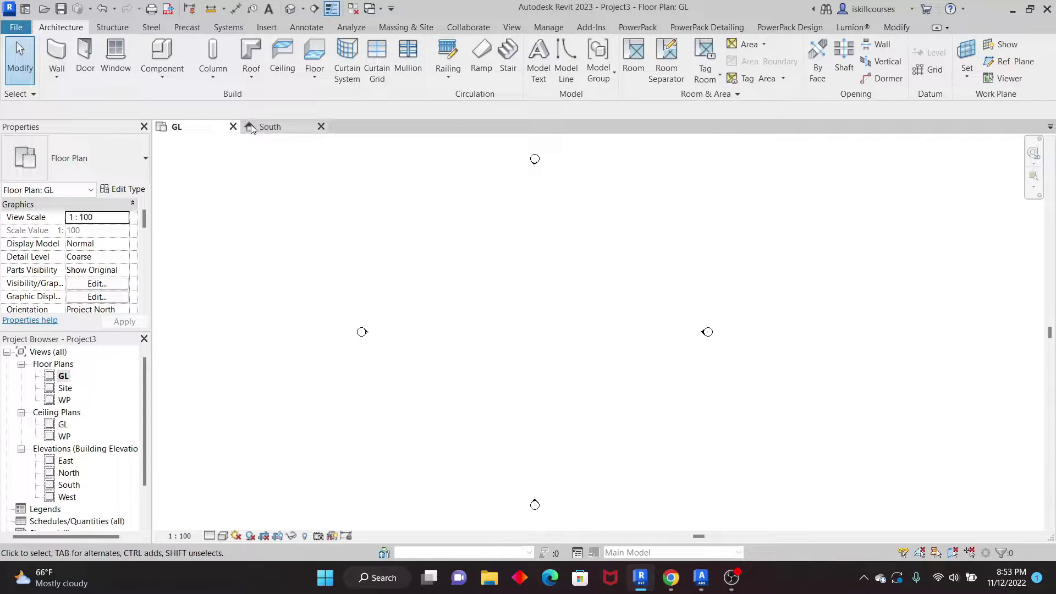
pyautogui.click(265, 28)
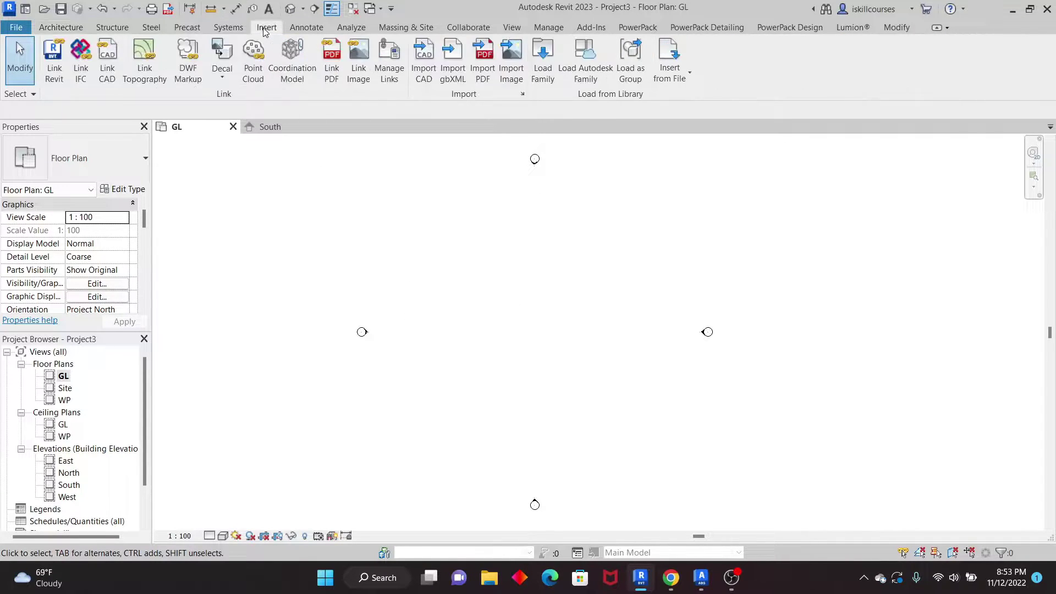
pyautogui.click(107, 57)
pyautogui.click(107, 61)
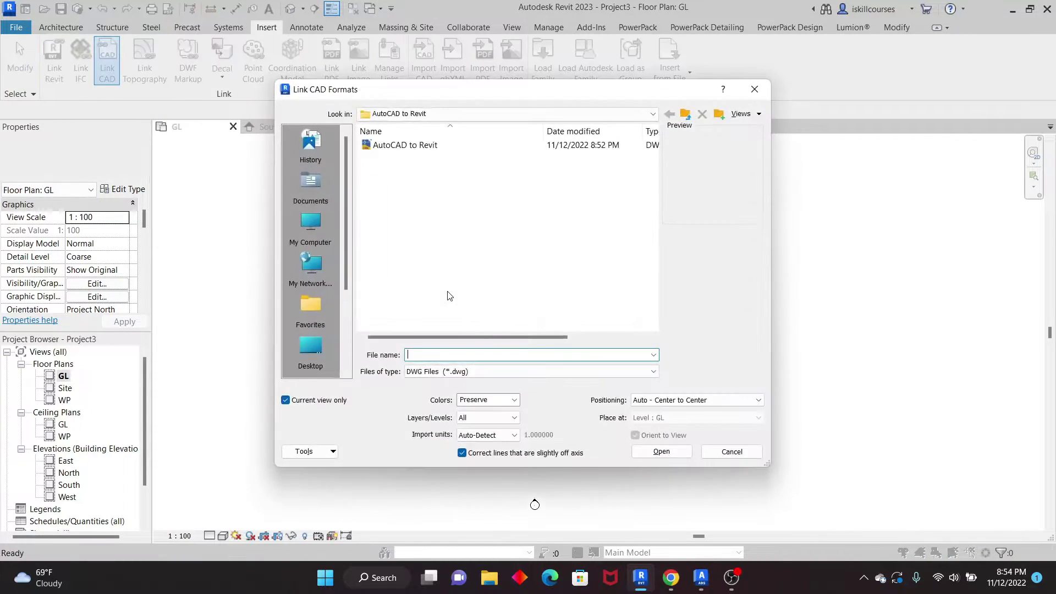
pyautogui.click(418, 145)
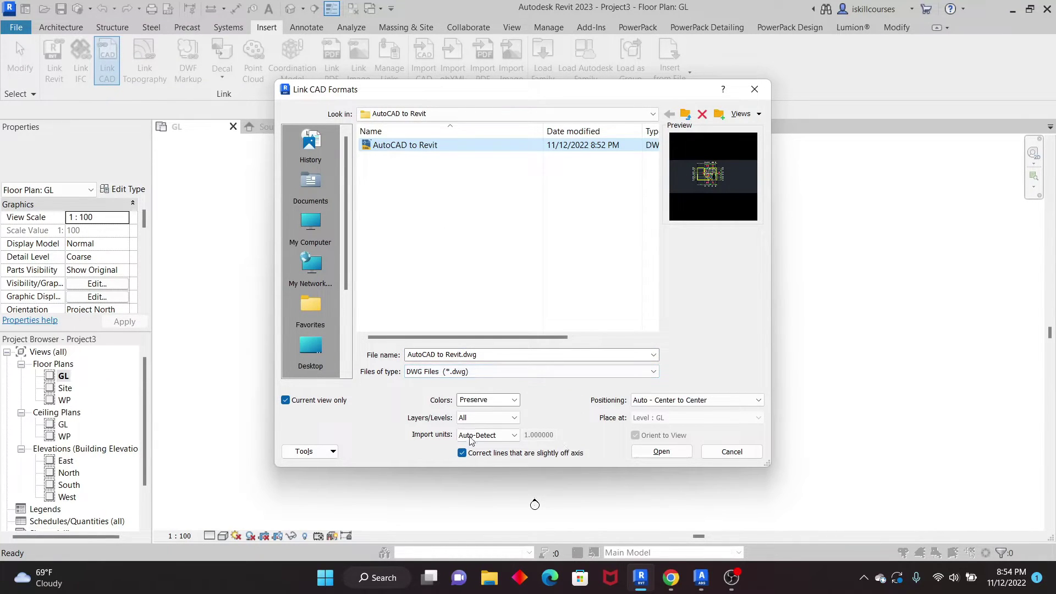
pyautogui.click(755, 89)
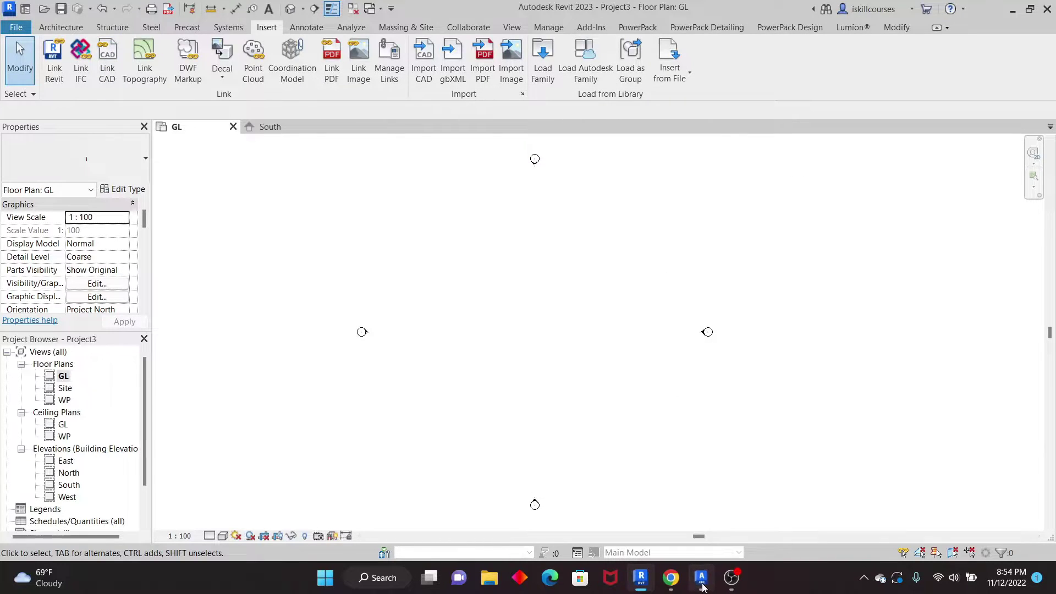
# Step: Switch to the AutoCAD drawing and check its insertion scale in the Drawing Units settings, closing them without changes
pyautogui.click(701, 579)
pyautogui.scroll(-5, 669, 229)
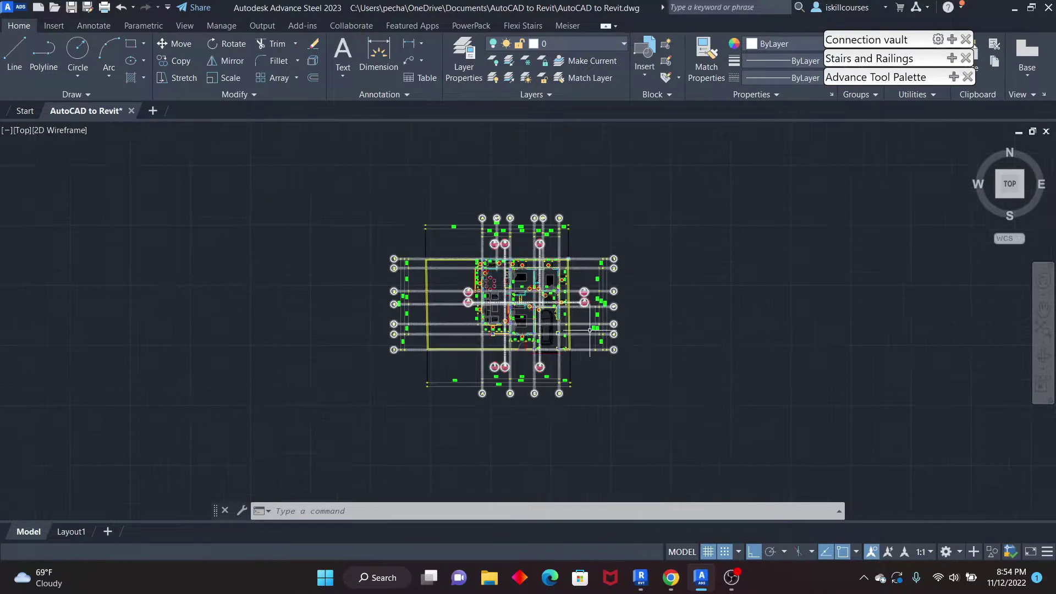
pyautogui.scroll(2, 589, 332)
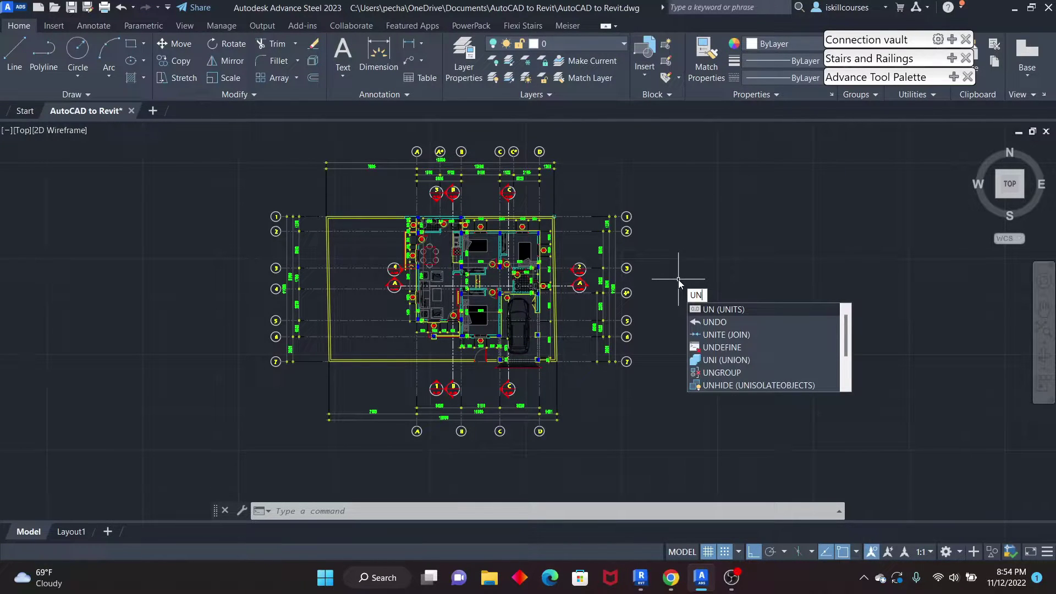
pyautogui.click(716, 309)
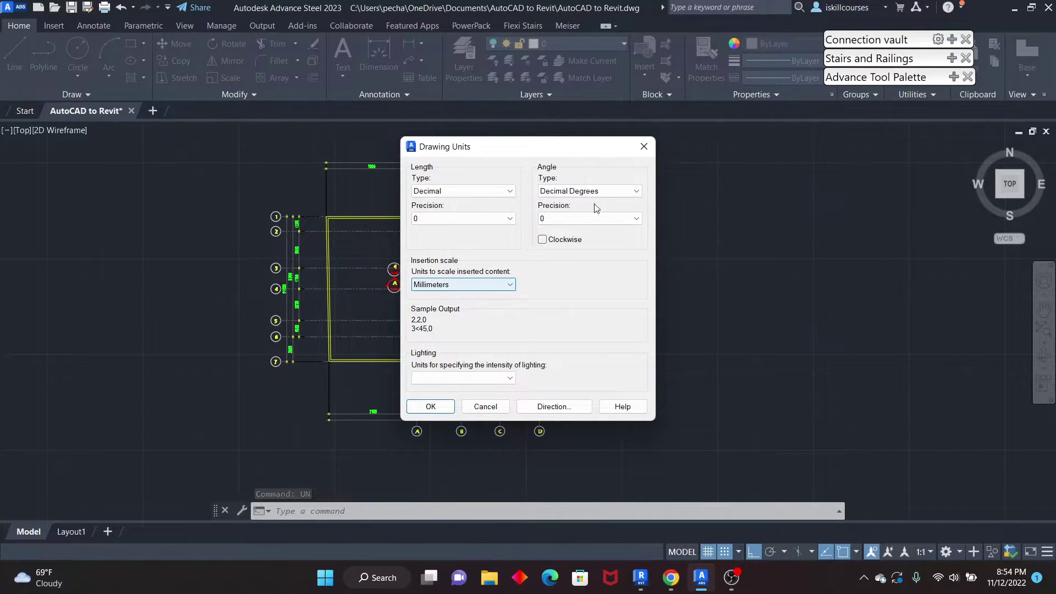
pyautogui.click(643, 146)
pyautogui.click(603, 304)
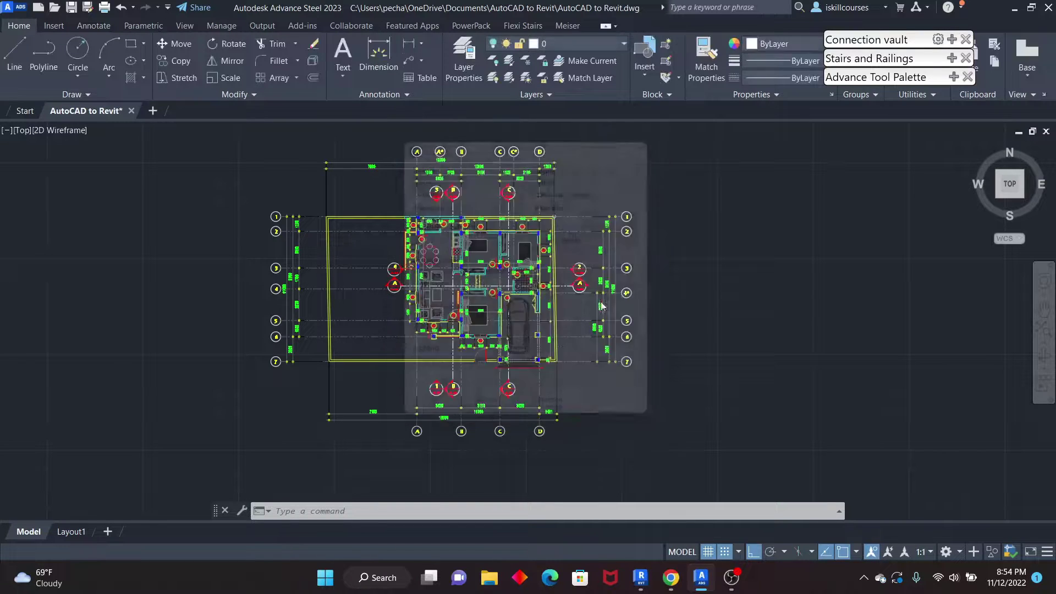
# Step: Switch to Revit and link the AutoCAD to Revit DWG into the current view, with Preserve colors and Auto - Center to Center positioning
pyautogui.click(641, 578)
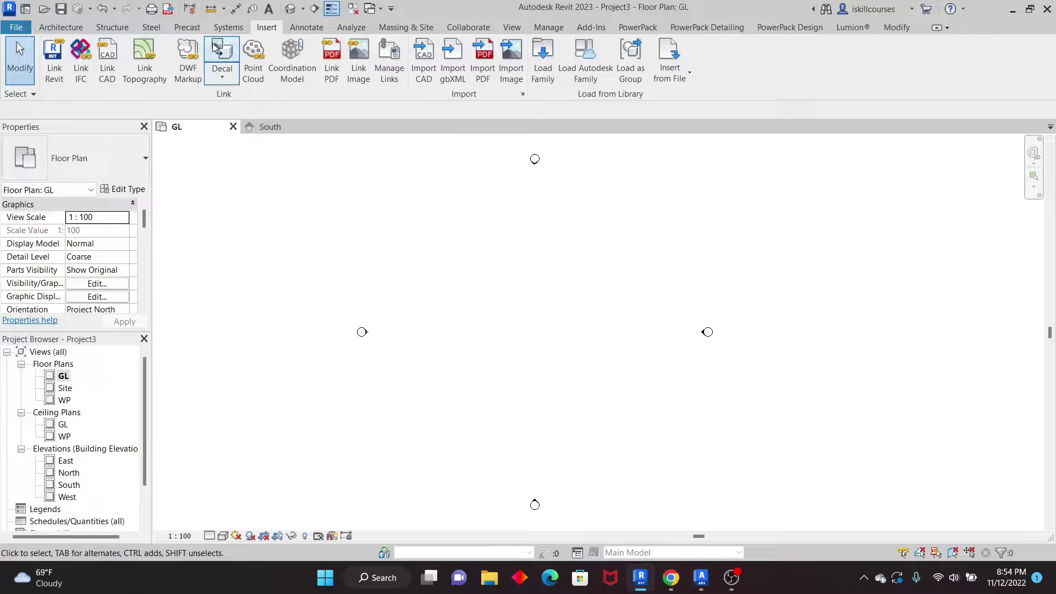
pyautogui.click(107, 61)
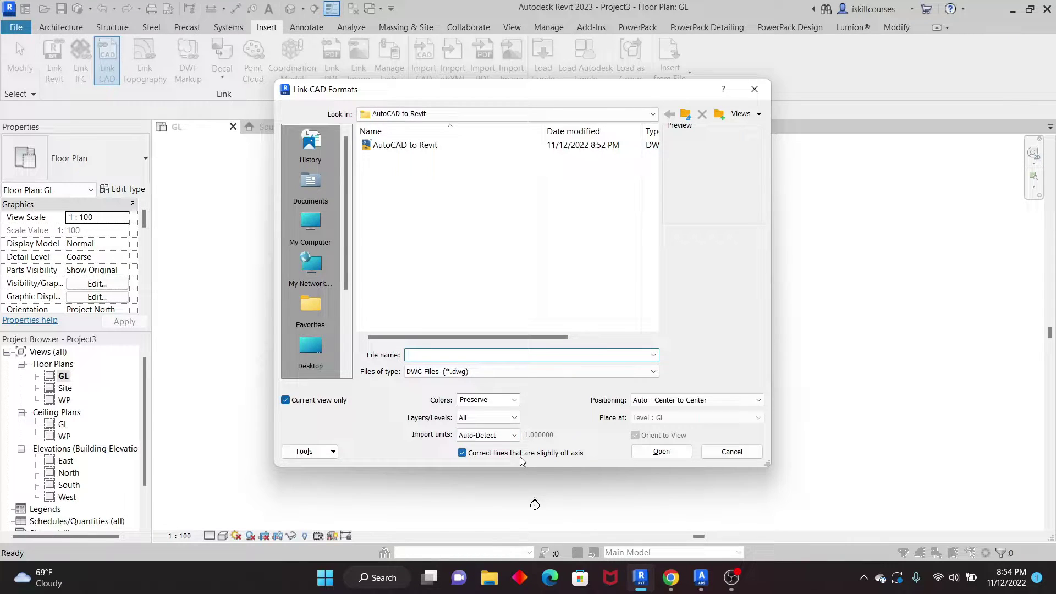
pyautogui.moveTo(495, 99); pyautogui.dragTo(465, 41)
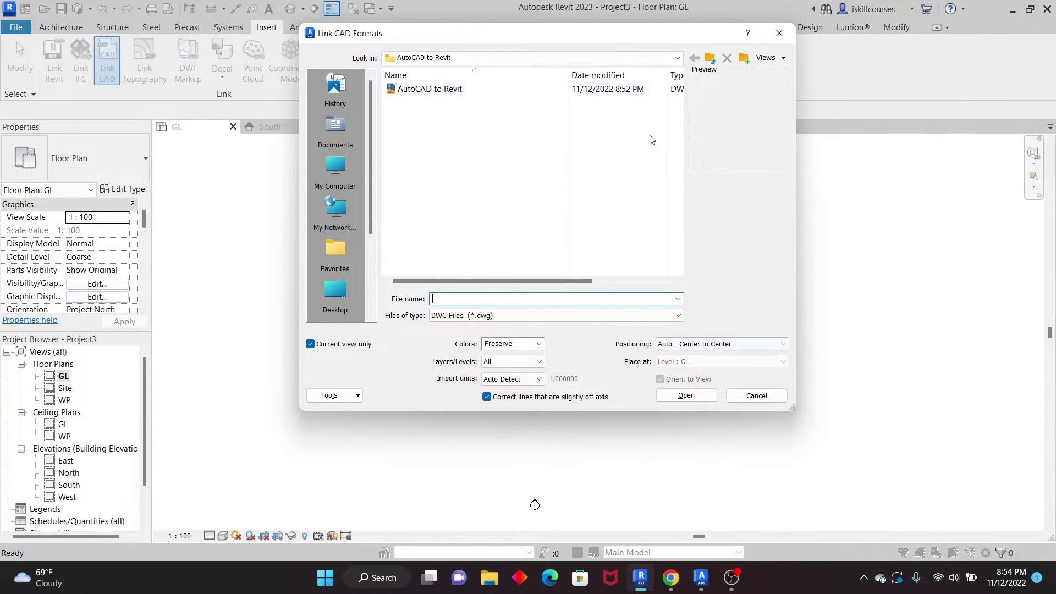
pyautogui.click(784, 345)
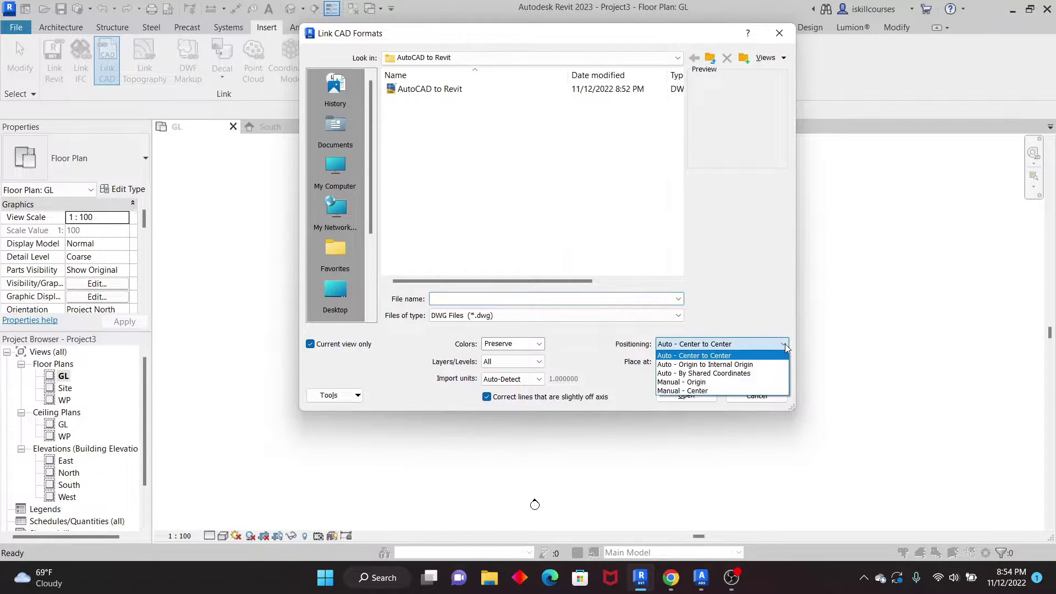
pyautogui.click(694, 357)
pyautogui.moveTo(440, 33); pyautogui.dragTo(813, 110)
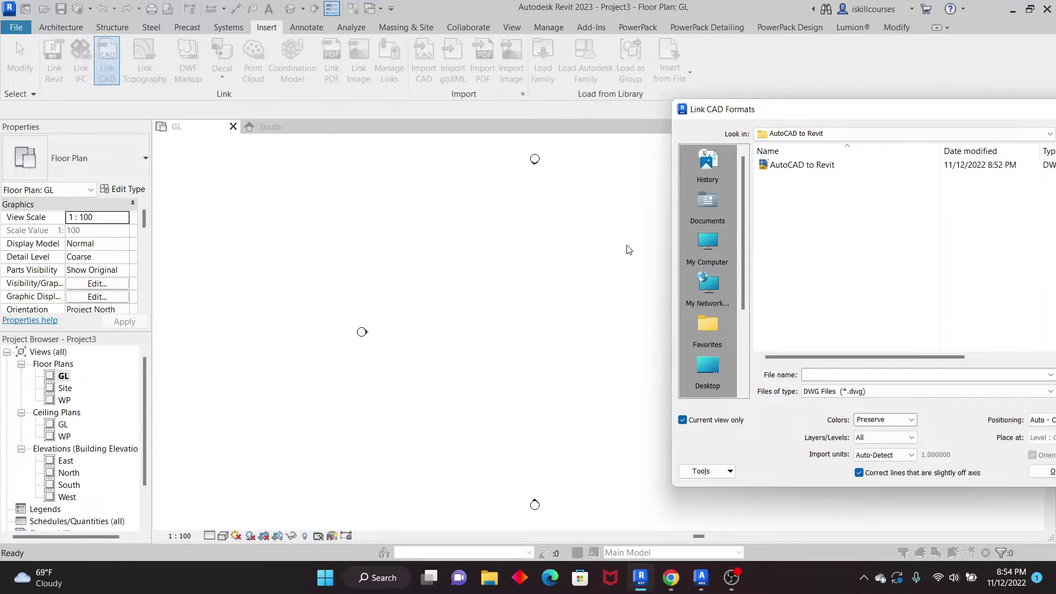
pyautogui.moveTo(875, 121); pyautogui.dragTo(473, 110)
pyautogui.click(660, 417)
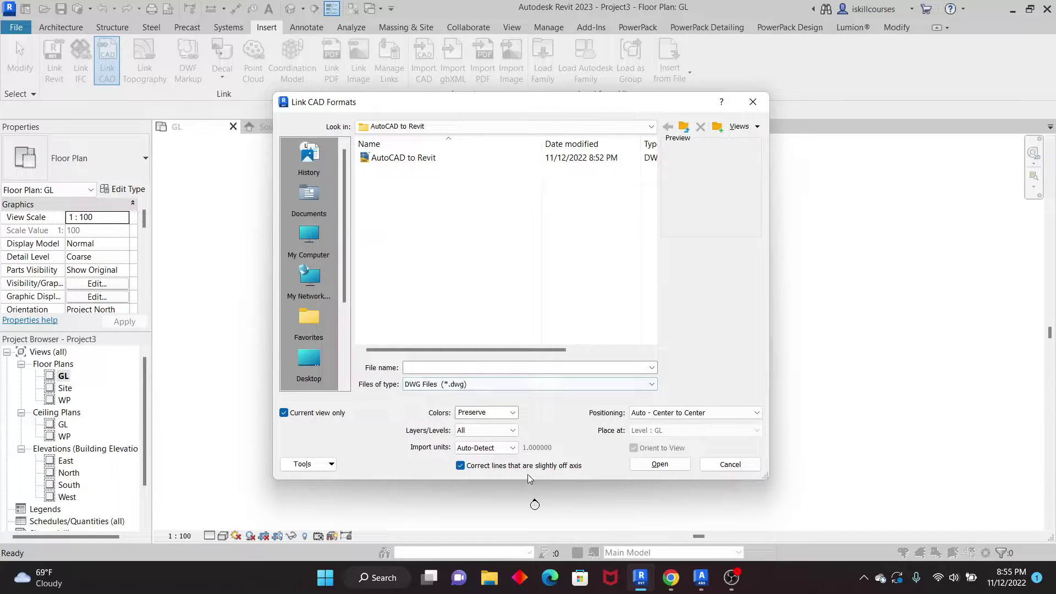
pyautogui.click(513, 413)
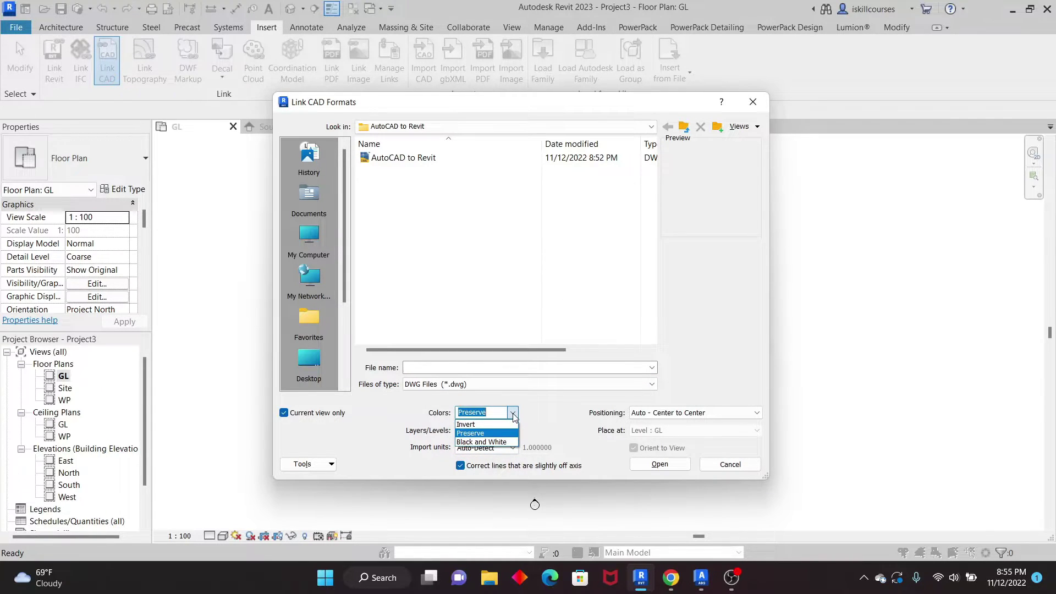
pyautogui.click(428, 159)
pyautogui.click(660, 463)
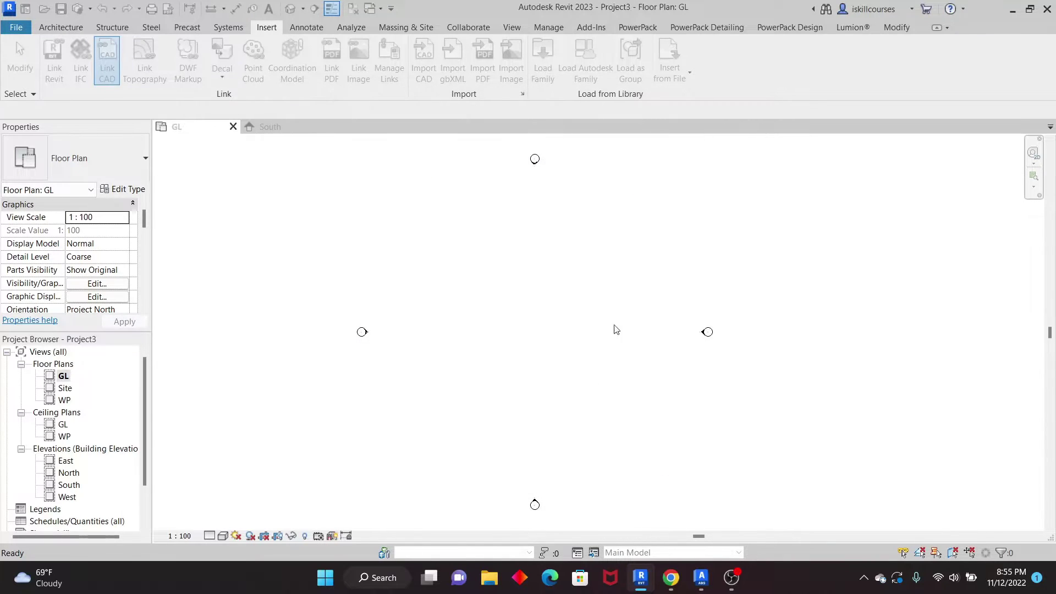
# Step: Inspect the linked floor plan in the GL view and its placement between the elevation markers
pyautogui.scroll(3, 556, 328)
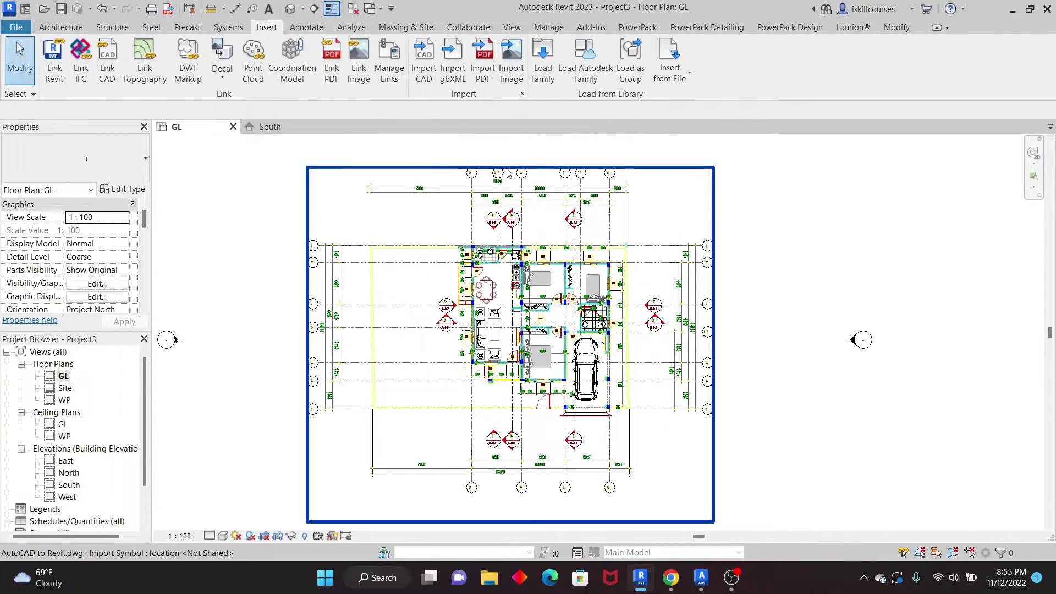
pyautogui.scroll(5, 596, 292)
pyautogui.scroll(-4, 625, 309)
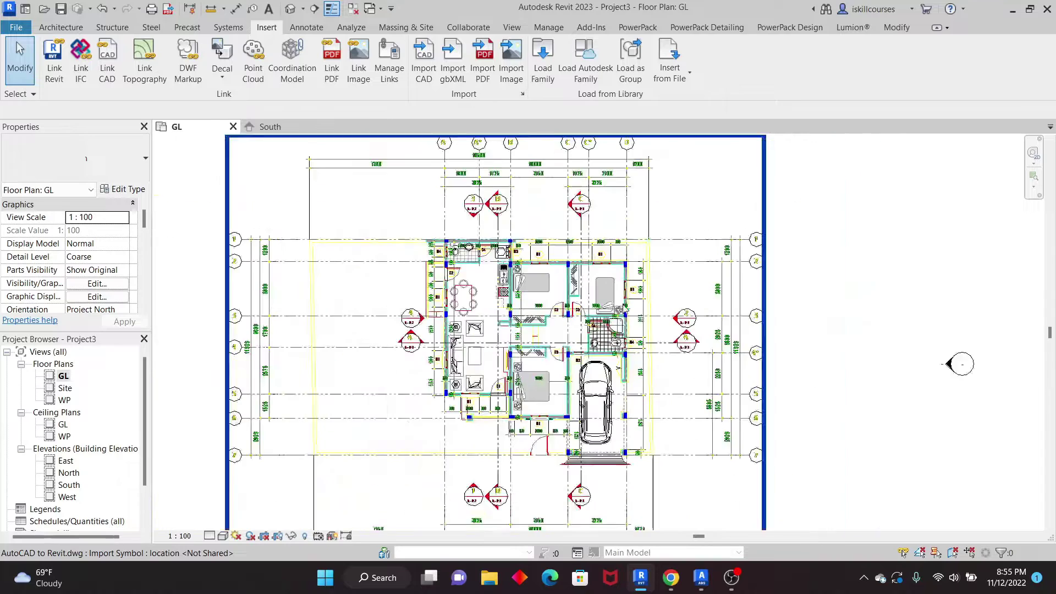
pyautogui.scroll(-2, 569, 299)
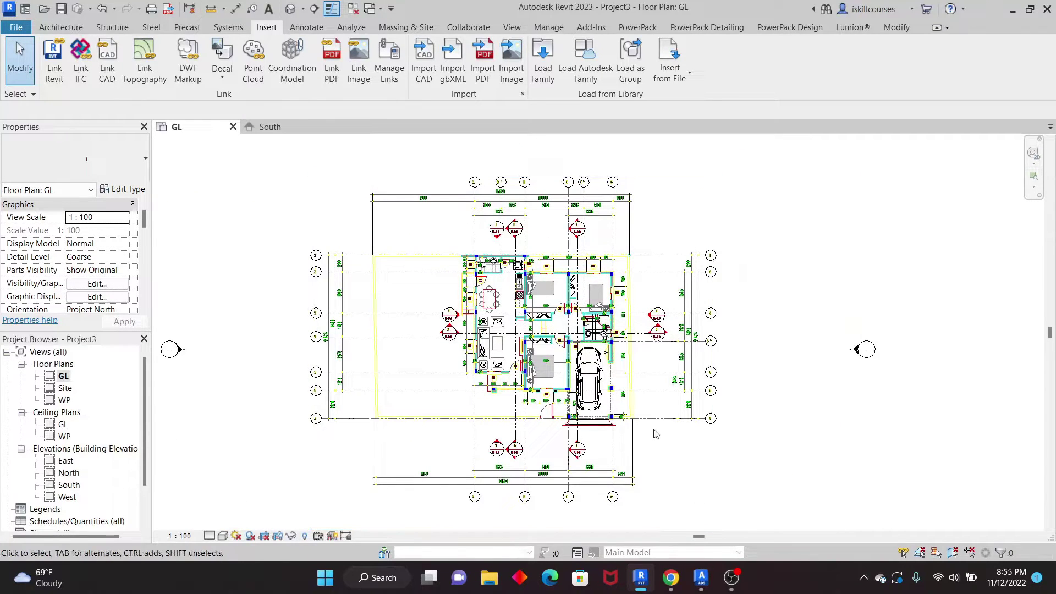
pyautogui.click(609, 366)
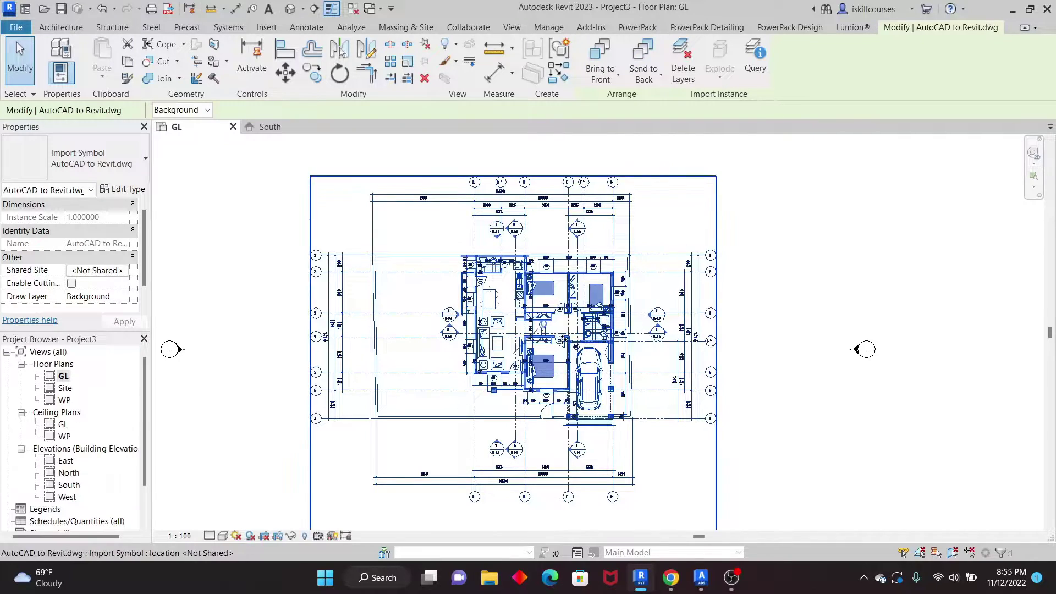
pyautogui.click(815, 232)
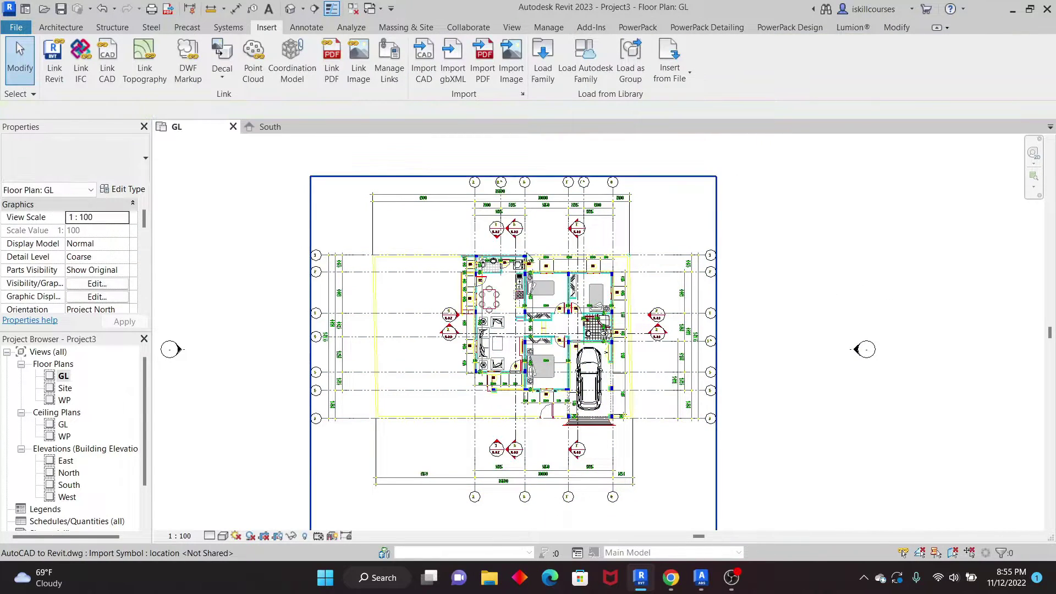
pyautogui.scroll(2, 519, 253)
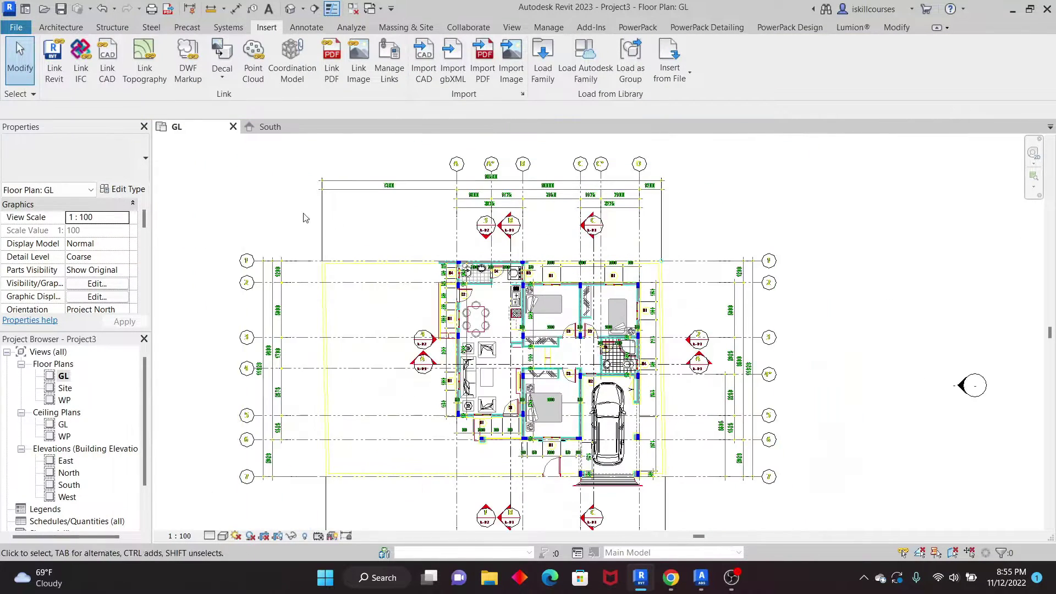
pyautogui.scroll(-2, 476, 240)
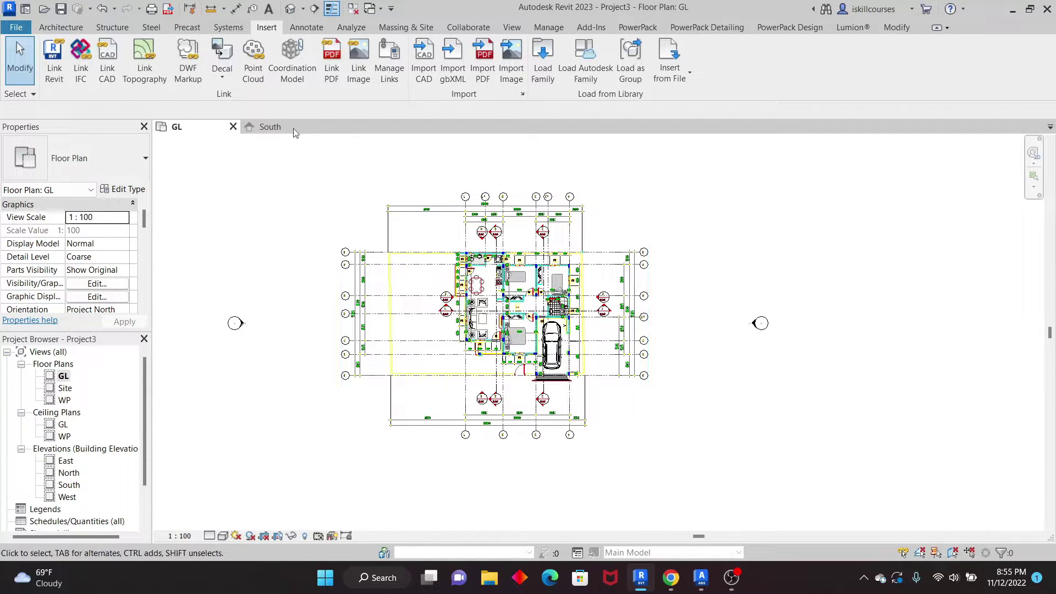
# Step: Place an aligned dimension above the plan from the site's west boundary extension line to axis A
pyautogui.click(297, 26)
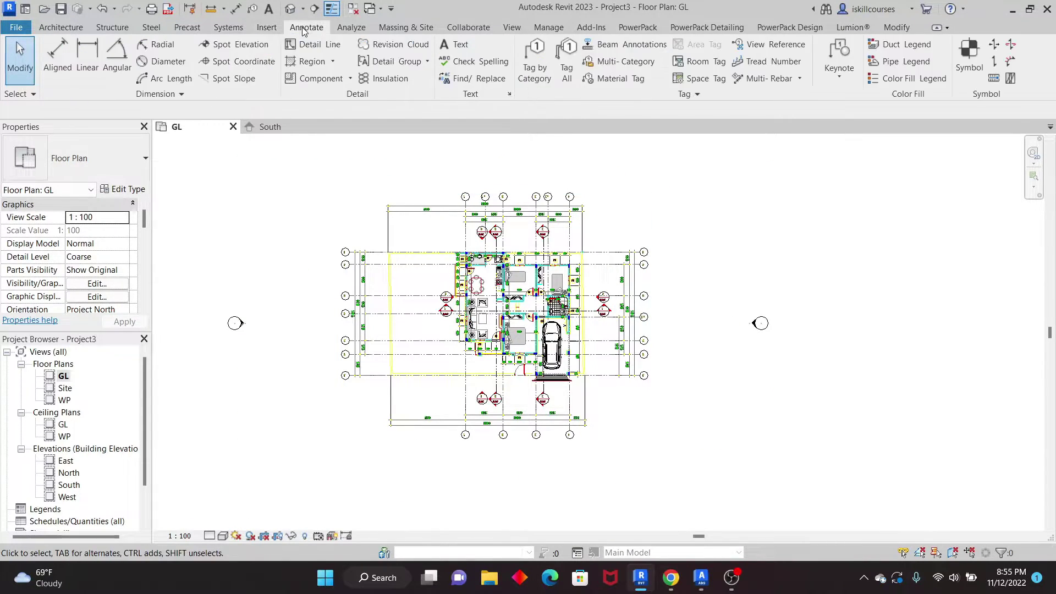
pyautogui.click(52, 53)
pyautogui.scroll(4, 510, 240)
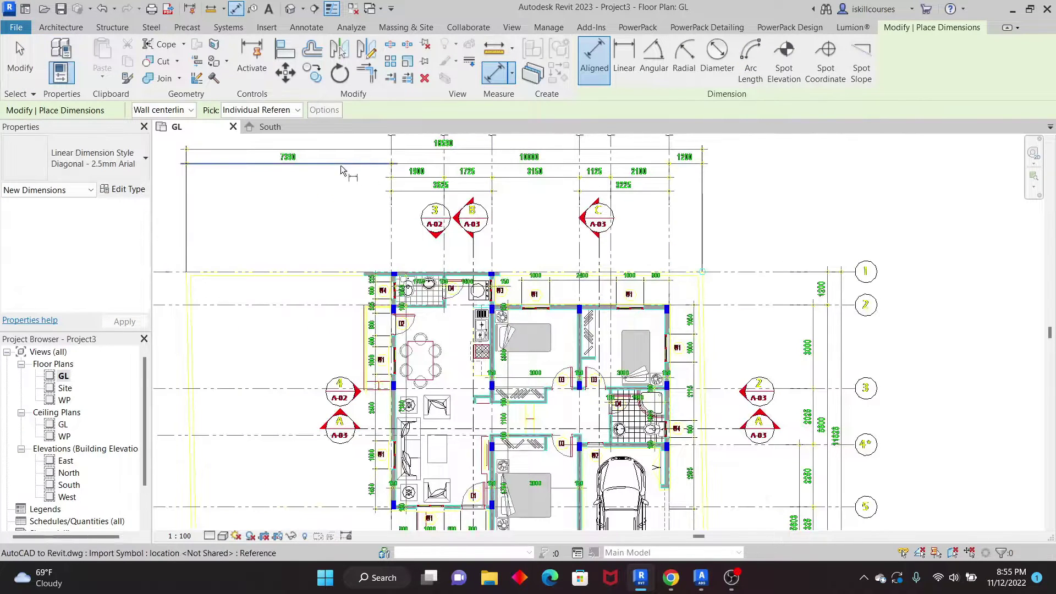
pyautogui.click(187, 190)
pyautogui.click(391, 212)
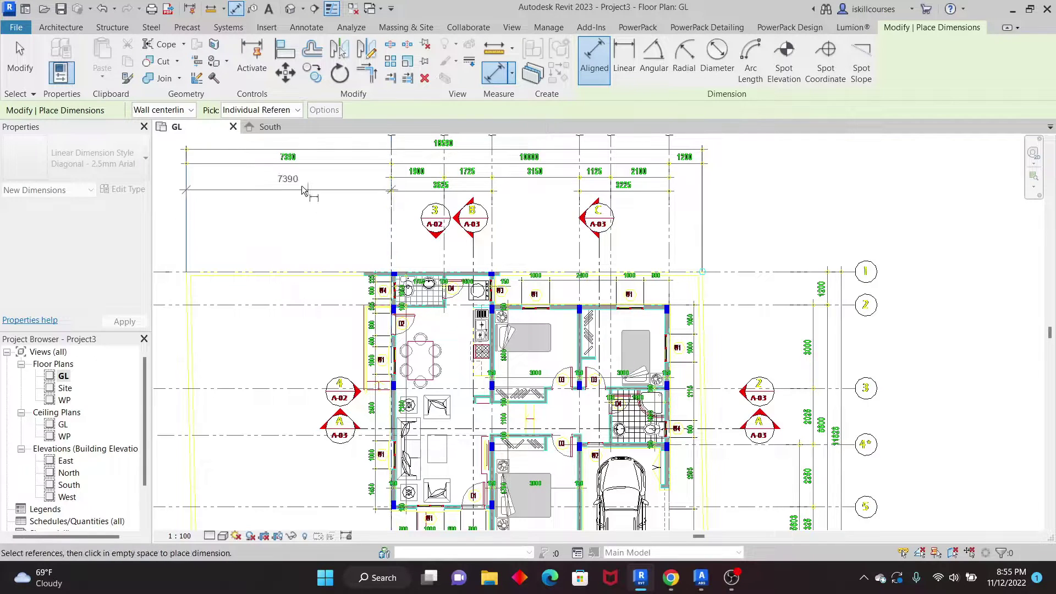
pyautogui.scroll(1, 284, 170)
pyautogui.scroll(1, 292, 199)
pyautogui.click(297, 193)
# Step: Compare the new Revit dimension with the CAD drawing's own dimension for the same span, ending the dimension command along the way
pyautogui.scroll(6, 294, 154)
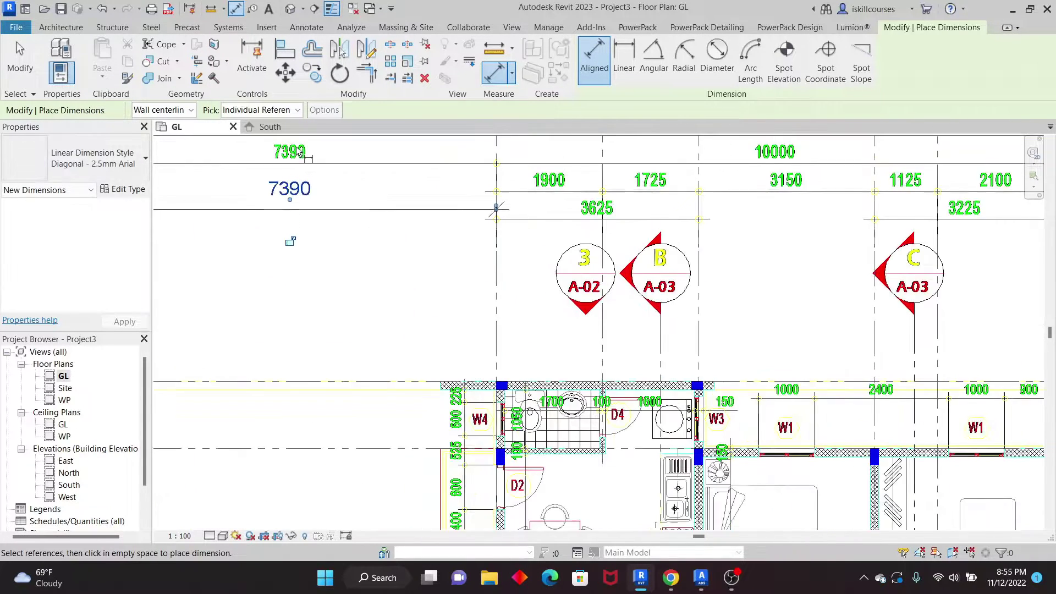
pyautogui.scroll(-7, 295, 157)
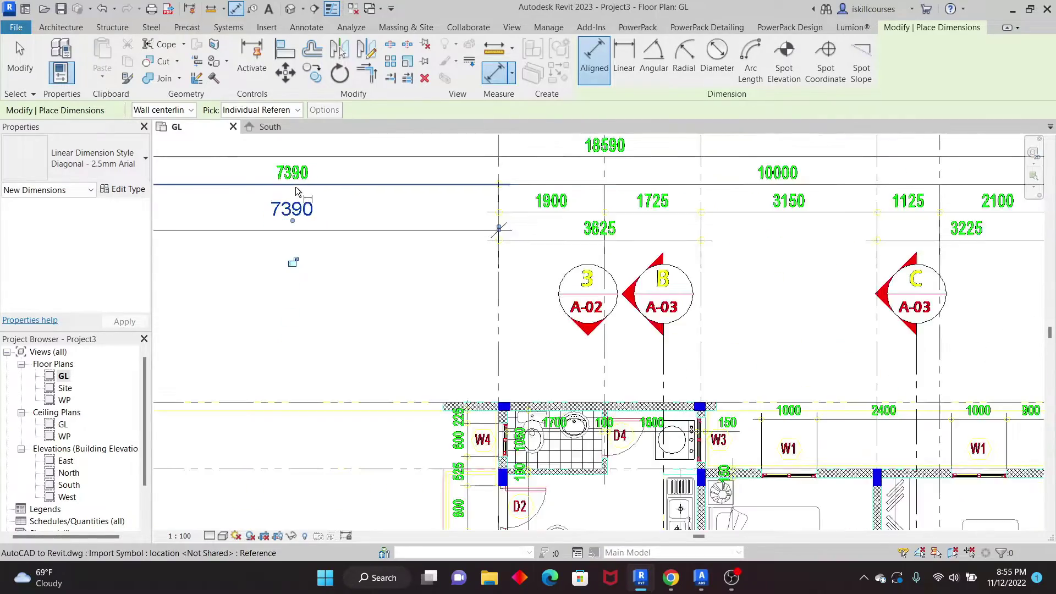
pyautogui.scroll(-1, 304, 191)
pyautogui.scroll(3, 539, 324)
pyautogui.scroll(-3, 539, 325)
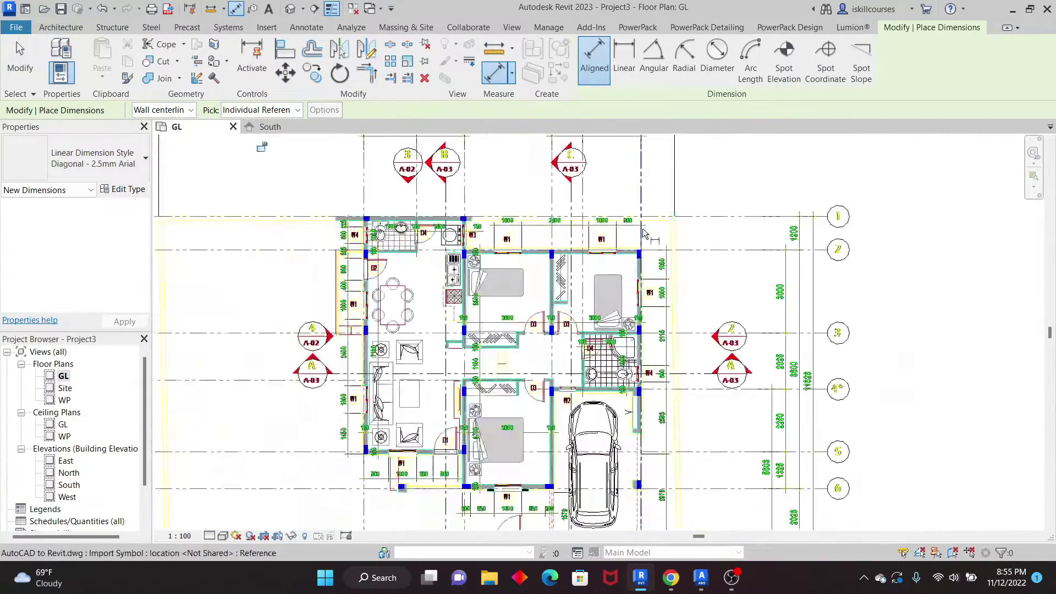
pyautogui.scroll(-2, 540, 324)
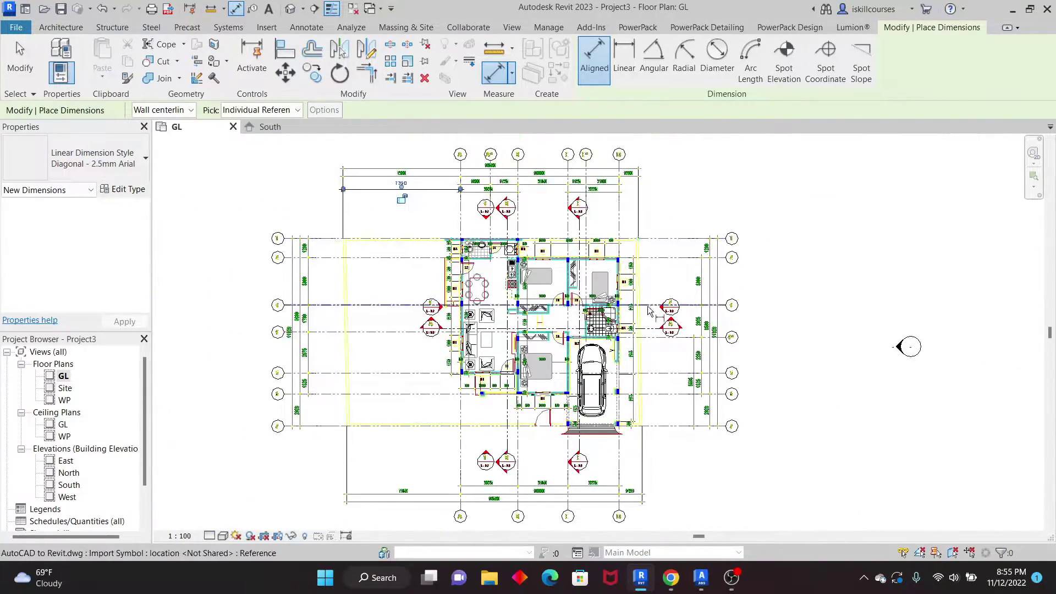
pyautogui.scroll(2, 639, 313)
pyautogui.scroll(-5, 640, 312)
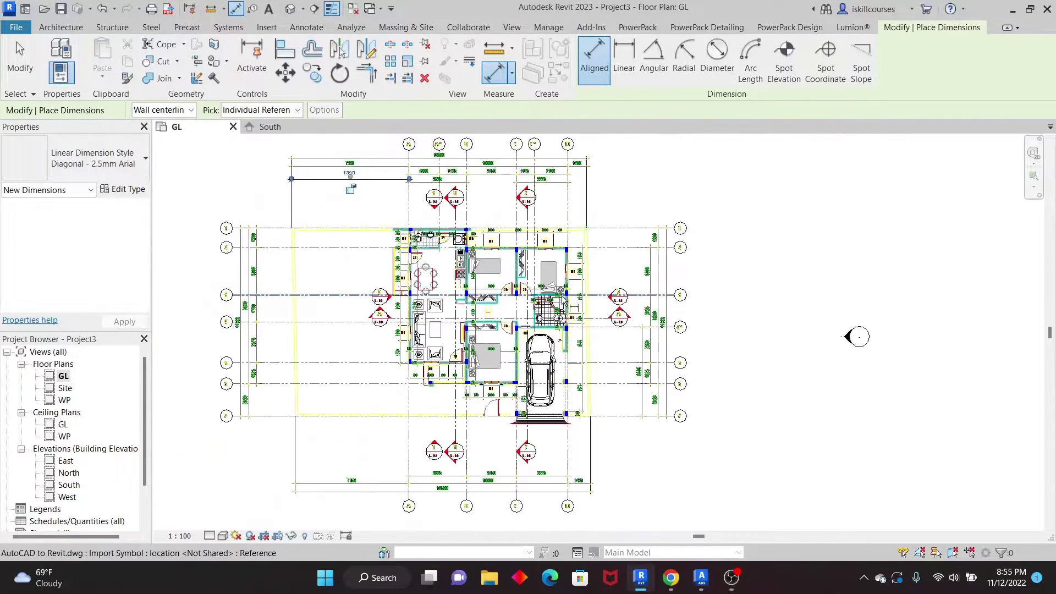
pyautogui.rightClick(649, 177)
pyautogui.click(681, 184)
pyautogui.rightClick(648, 174)
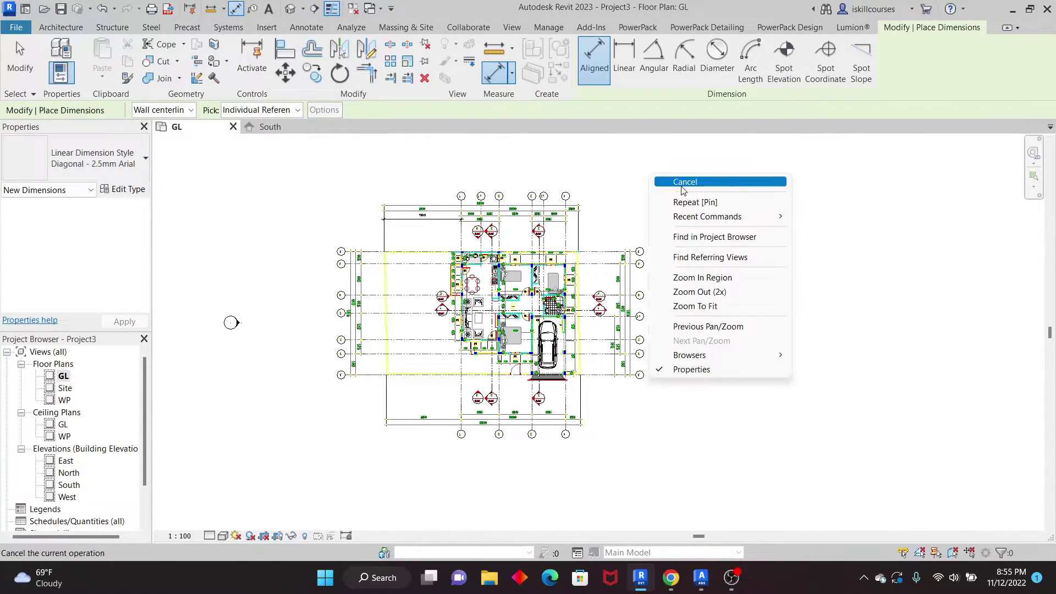
pyautogui.click(681, 181)
pyautogui.scroll(4, 429, 253)
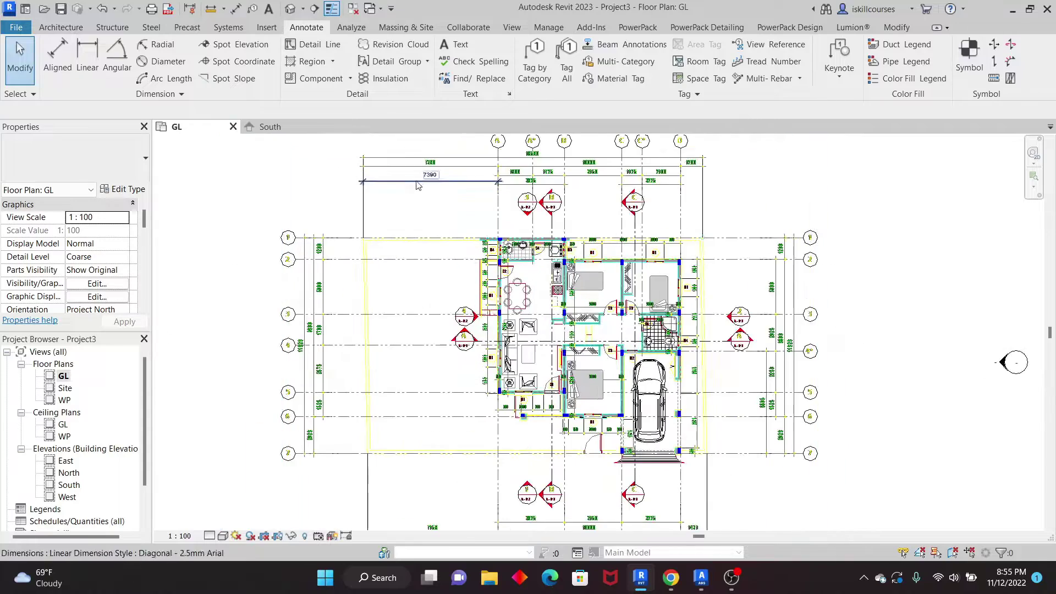
pyautogui.scroll(5, 614, 168)
pyautogui.scroll(-3, 622, 231)
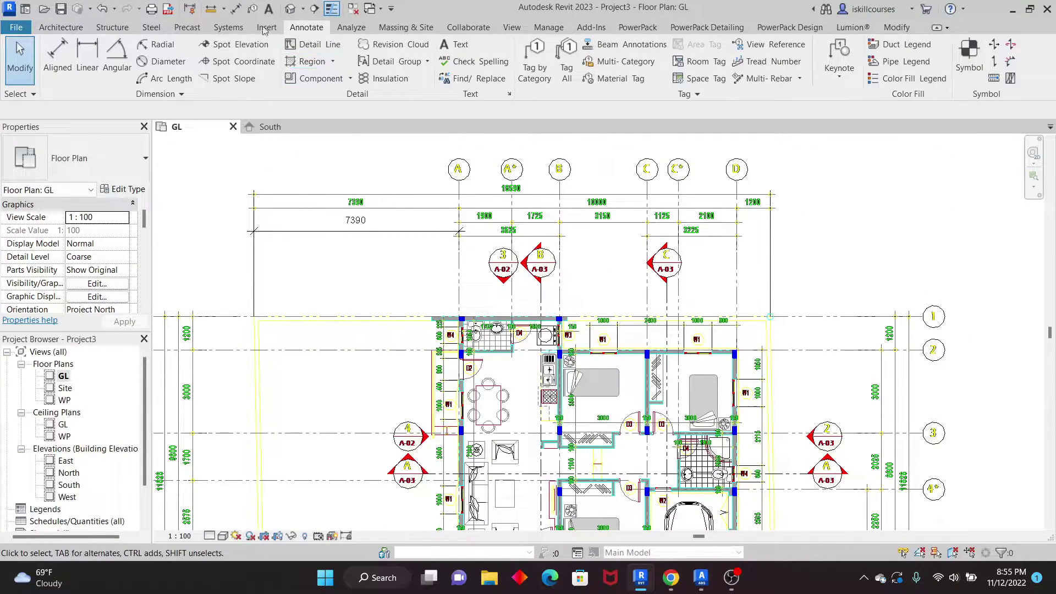
# Step: Create Revit gridlines by picking the linked drawing's vertical axes A, A*, B, C, C* and D
pyautogui.click(62, 28)
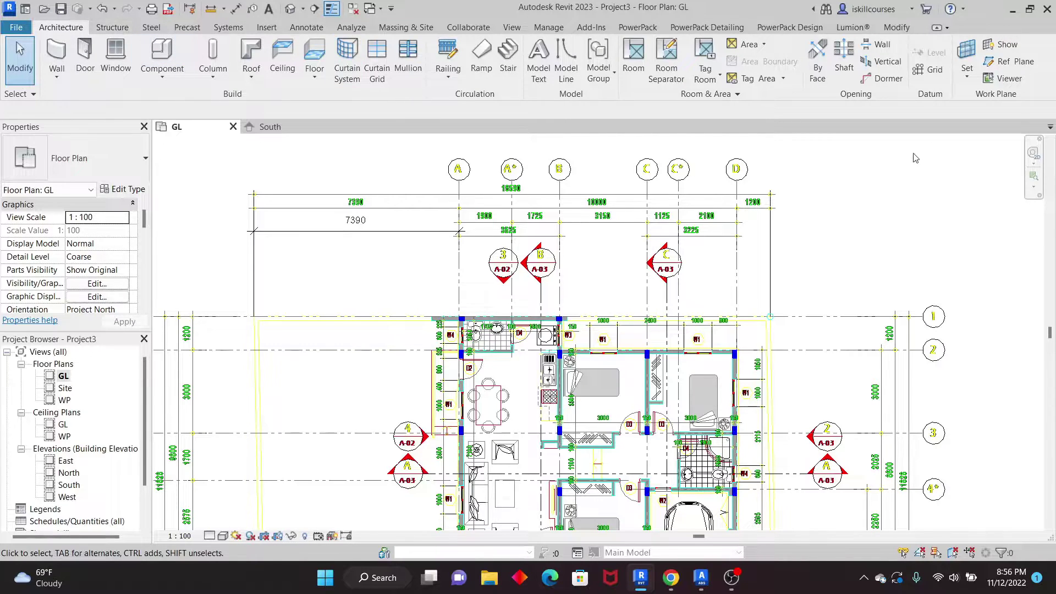
pyautogui.click(933, 70)
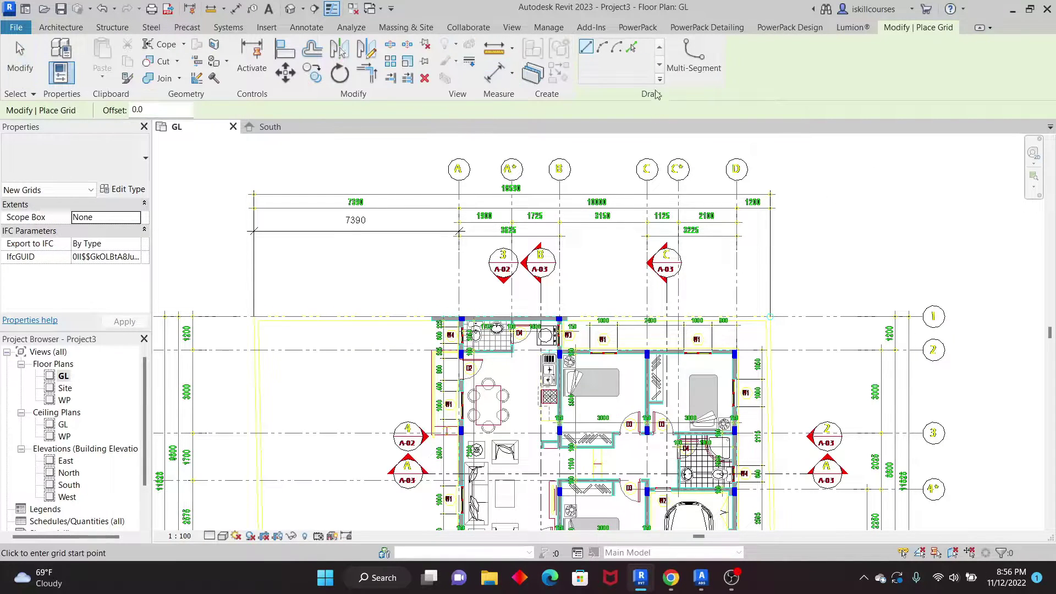
pyautogui.click(634, 49)
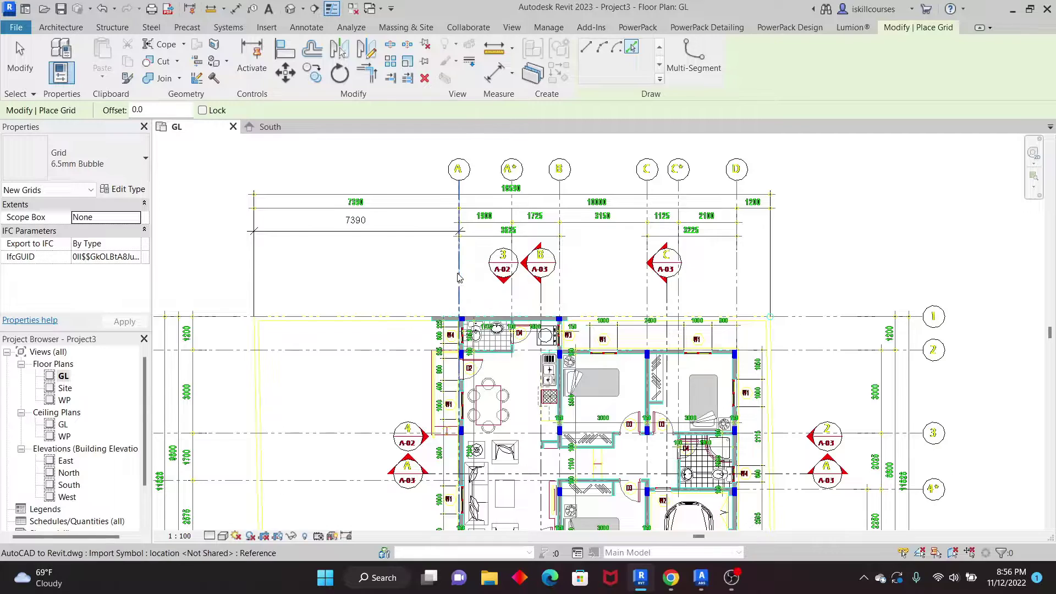
pyautogui.scroll(-1, 459, 275)
pyautogui.click(461, 251)
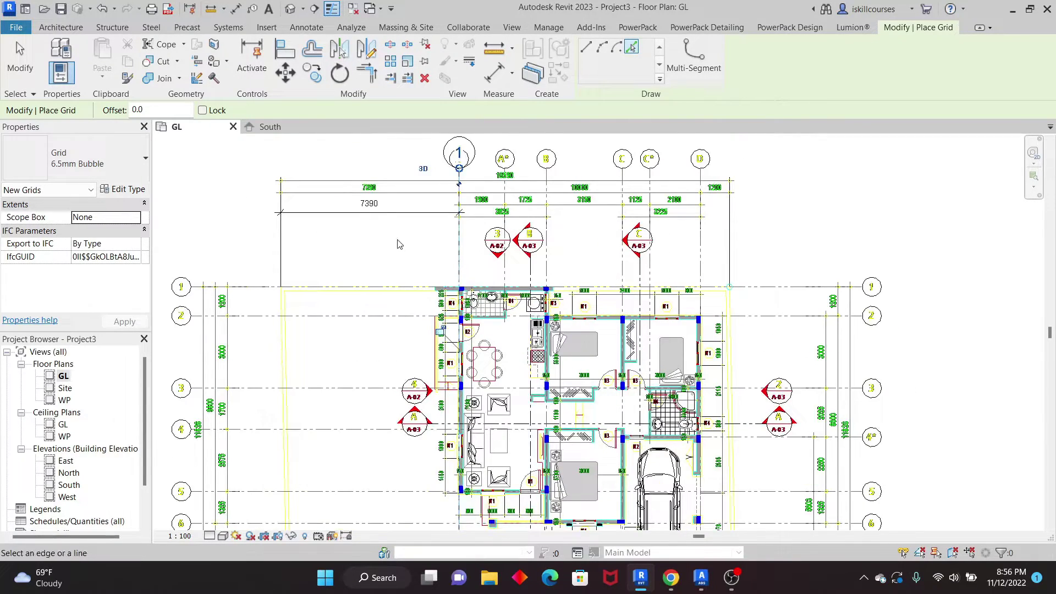
pyautogui.scroll(2, 470, 269)
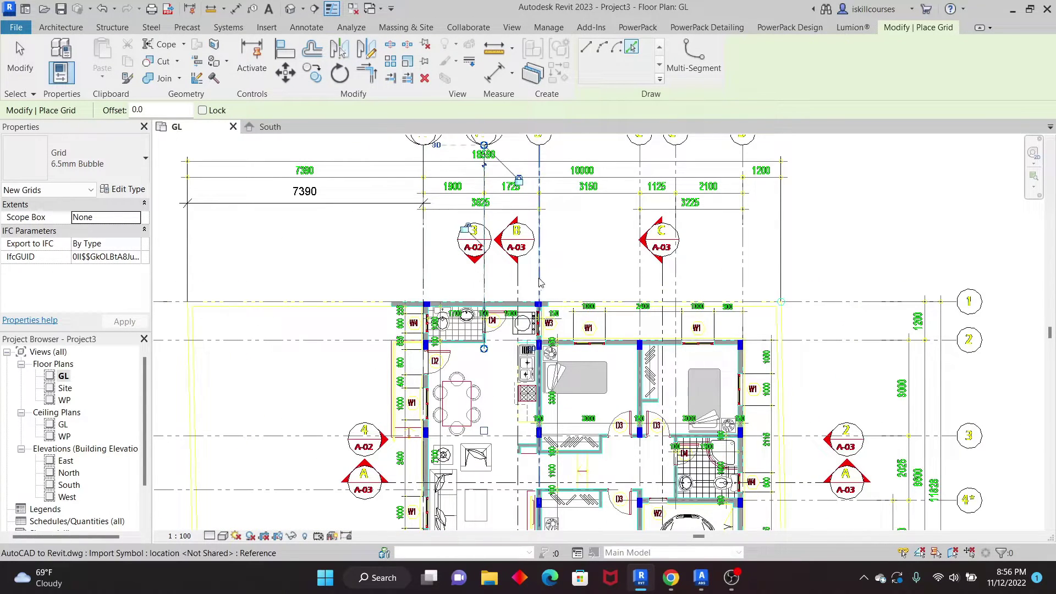
pyautogui.click(641, 277)
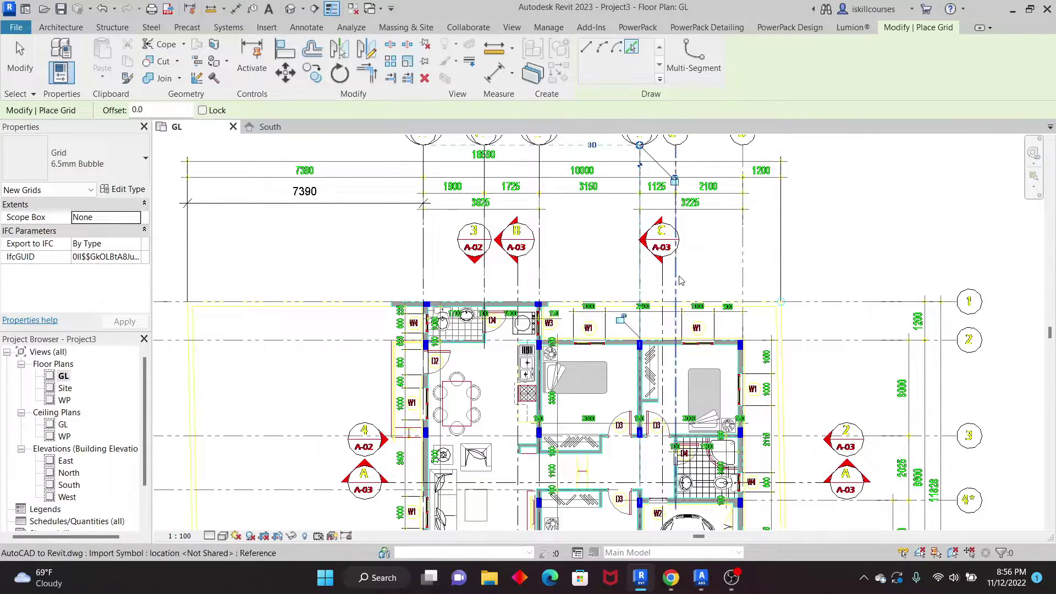
pyautogui.click(744, 270)
# Step: Review the six new vertical gridlines and their bubbles against the CAD axis labels, and deselect the last grid
pyautogui.scroll(-3, 467, 245)
pyautogui.scroll(3, 441, 226)
pyautogui.scroll(-4, 418, 220)
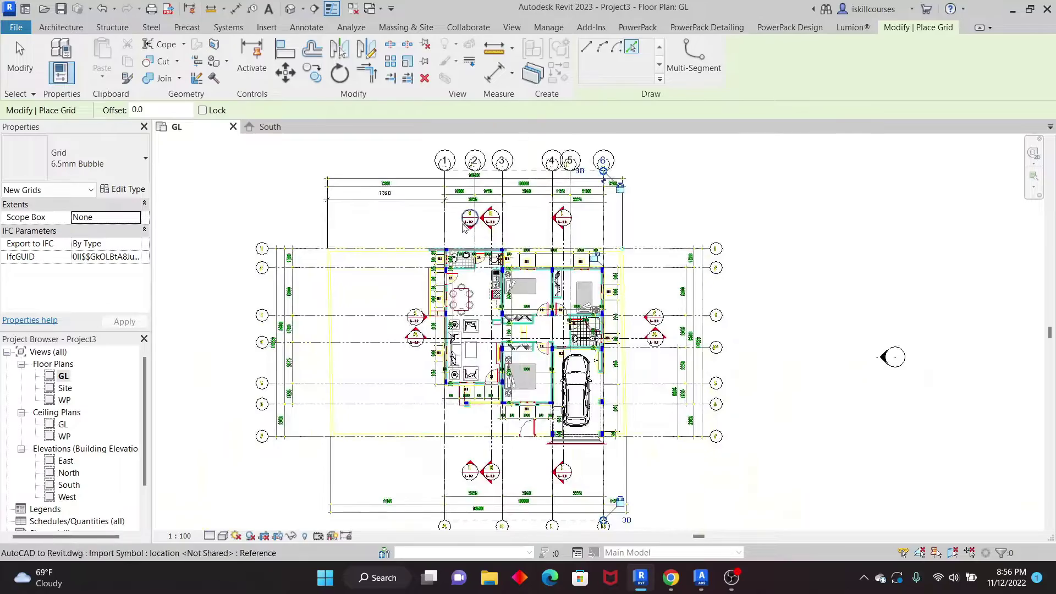
pyautogui.scroll(2, 418, 214)
pyautogui.scroll(-3, 463, 184)
pyautogui.scroll(3, 462, 183)
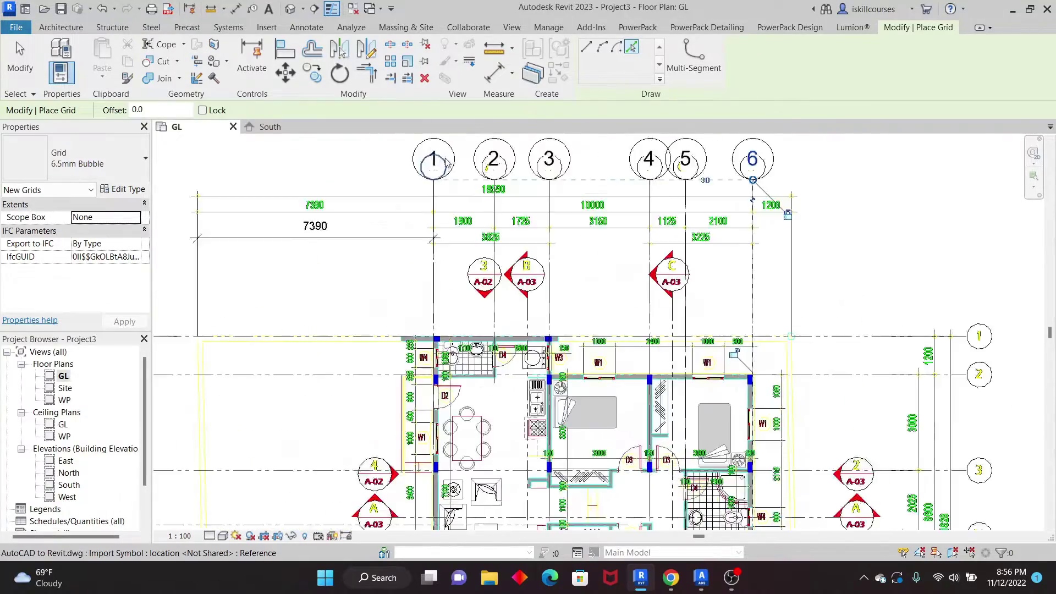
pyautogui.rightClick(866, 172)
pyautogui.click(866, 173)
pyautogui.scroll(4, 419, 247)
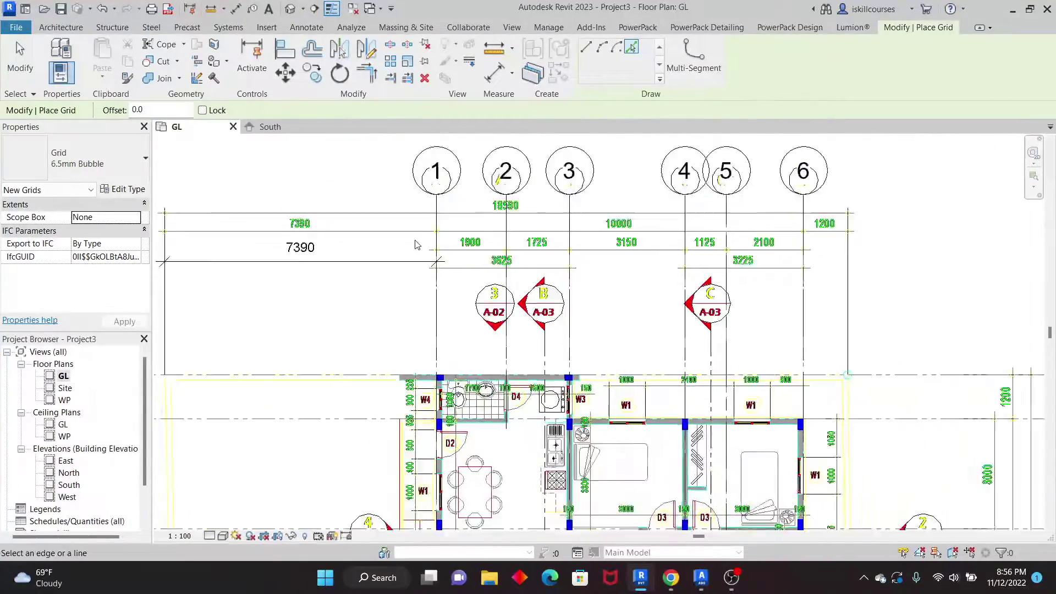
pyautogui.scroll(-2, 457, 253)
pyautogui.click(452, 236)
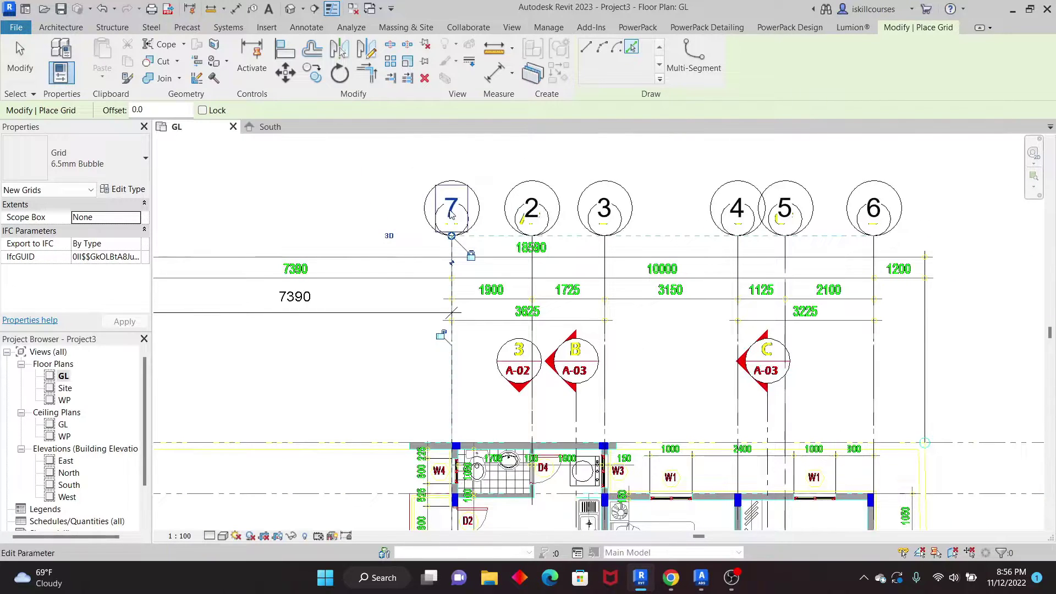
pyautogui.press('Escape')
pyautogui.scroll(3, 450, 254)
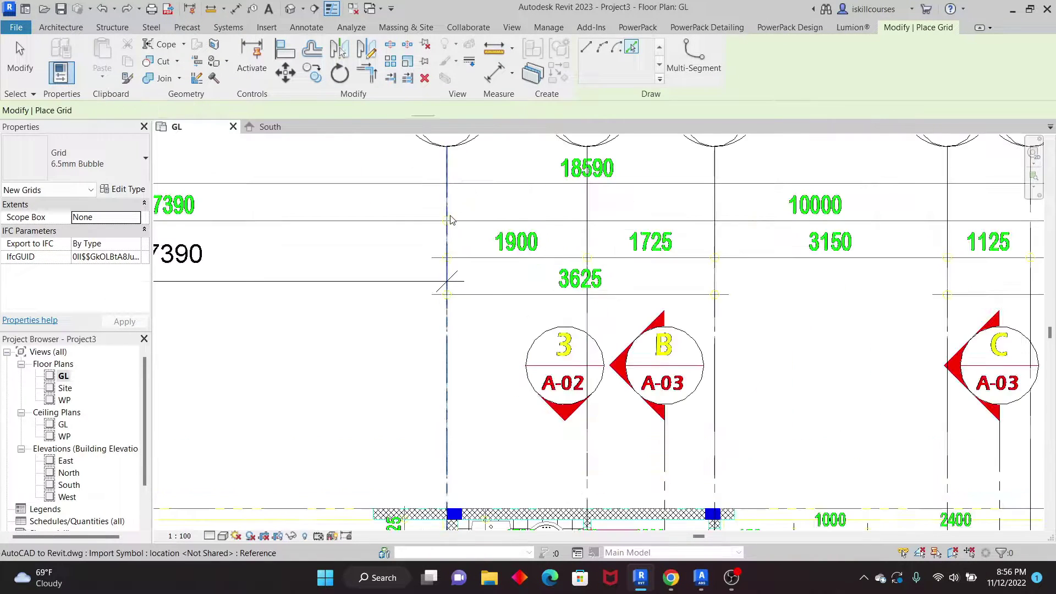
pyautogui.scroll(-2, 385, 209)
pyautogui.rightClick(357, 172)
pyautogui.click(484, 164)
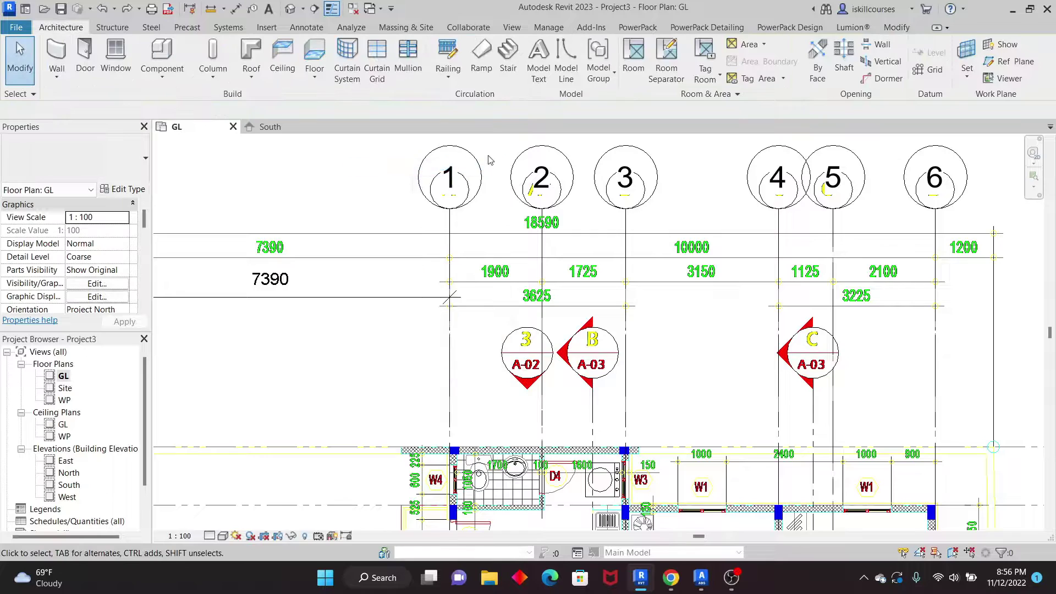
# Step: Examine grid 1's bubble against the CAD axis label, deselect the grid, and look over the plan beneath the new gridlines
pyautogui.scroll(2, 488, 158)
pyautogui.click(476, 167)
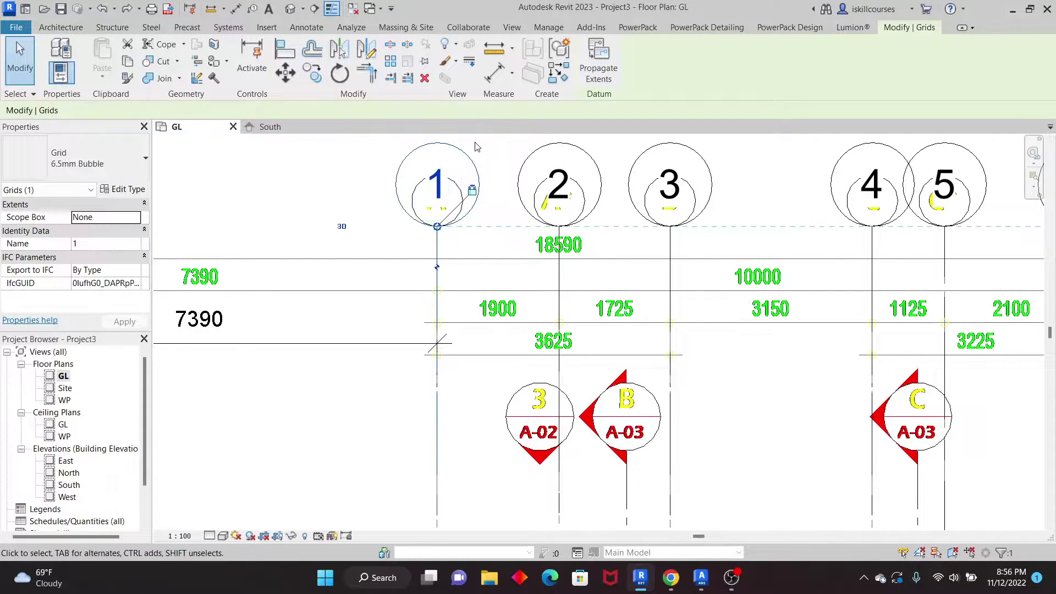
pyautogui.scroll(-3, 428, 200)
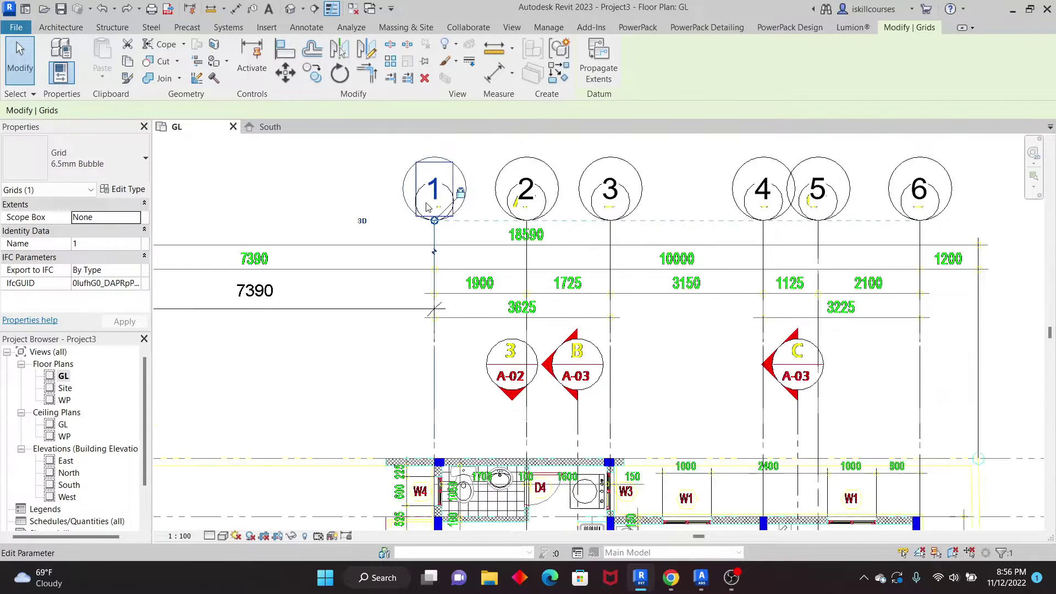
pyautogui.click(347, 170)
pyautogui.scroll(-2, 517, 187)
pyautogui.scroll(-2, 589, 181)
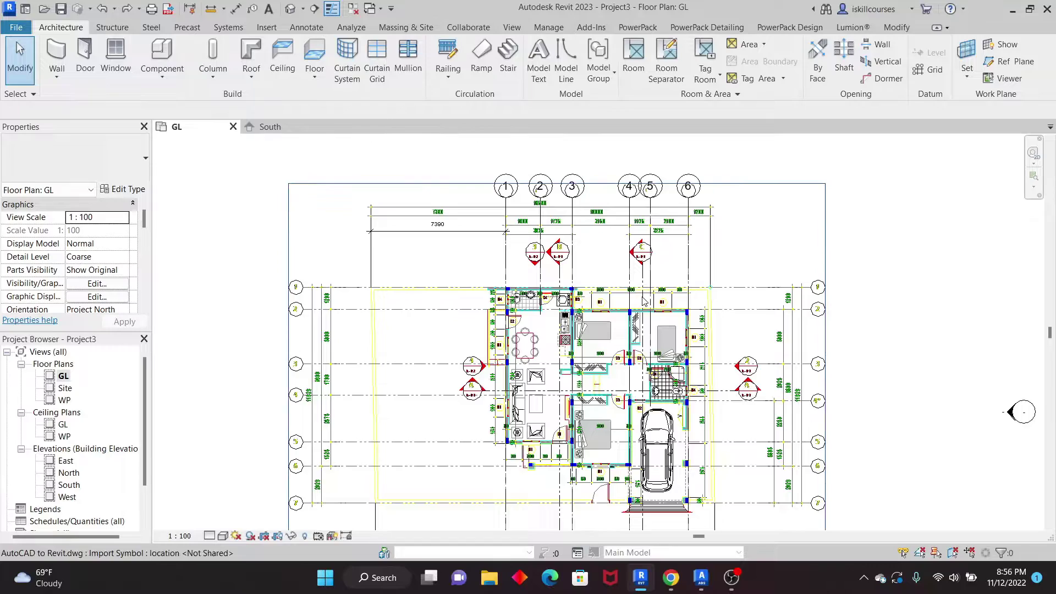
pyautogui.scroll(2, 663, 303)
pyautogui.scroll(2, 707, 312)
pyautogui.scroll(-2, 519, 236)
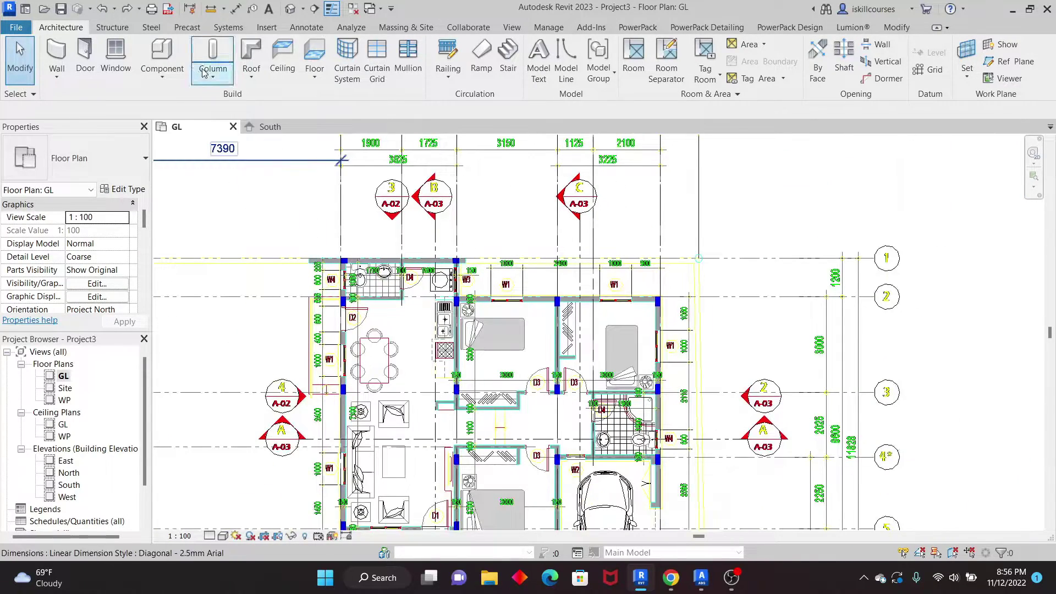
# Step: Measure the thickness of the hatched east bedroom wall below its corner column with an aligned dimension between both faces
pyautogui.click(51, 83)
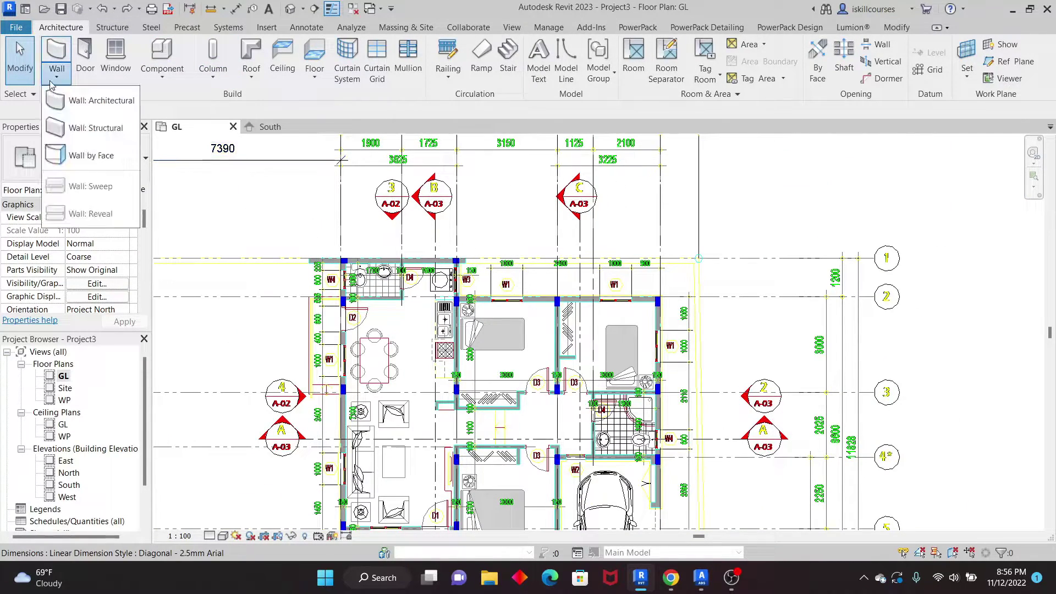
pyautogui.click(754, 220)
pyautogui.scroll(4, 680, 296)
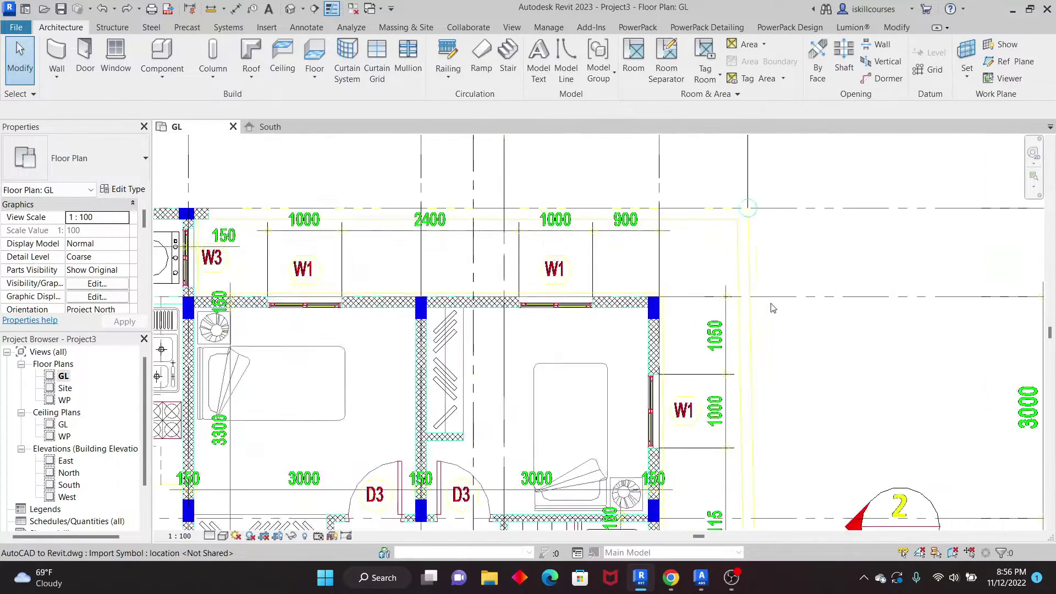
pyautogui.click(306, 28)
pyautogui.click(57, 55)
pyautogui.scroll(6, 616, 361)
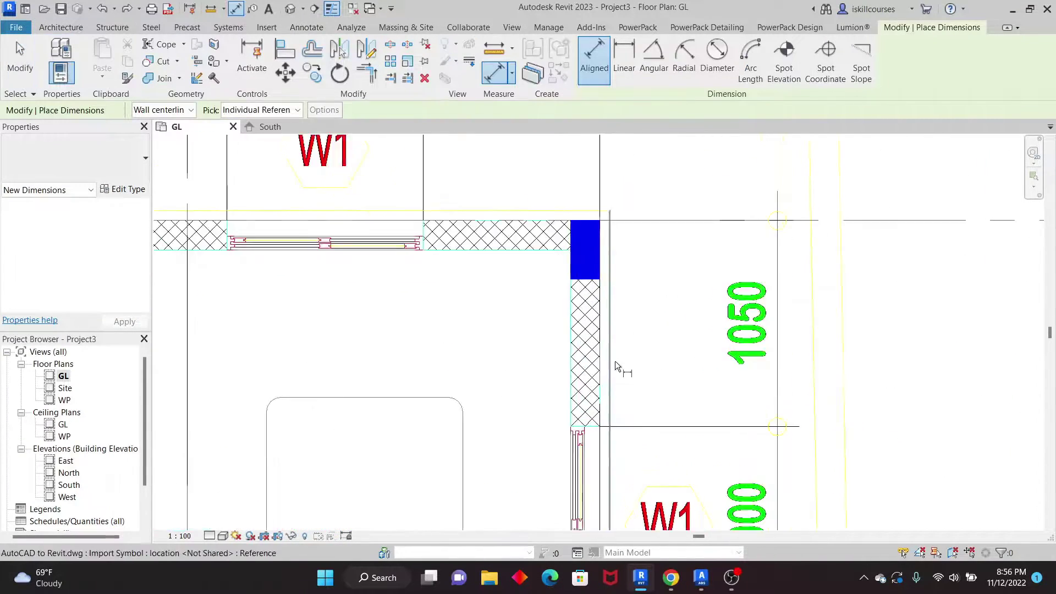
pyautogui.click(577, 317)
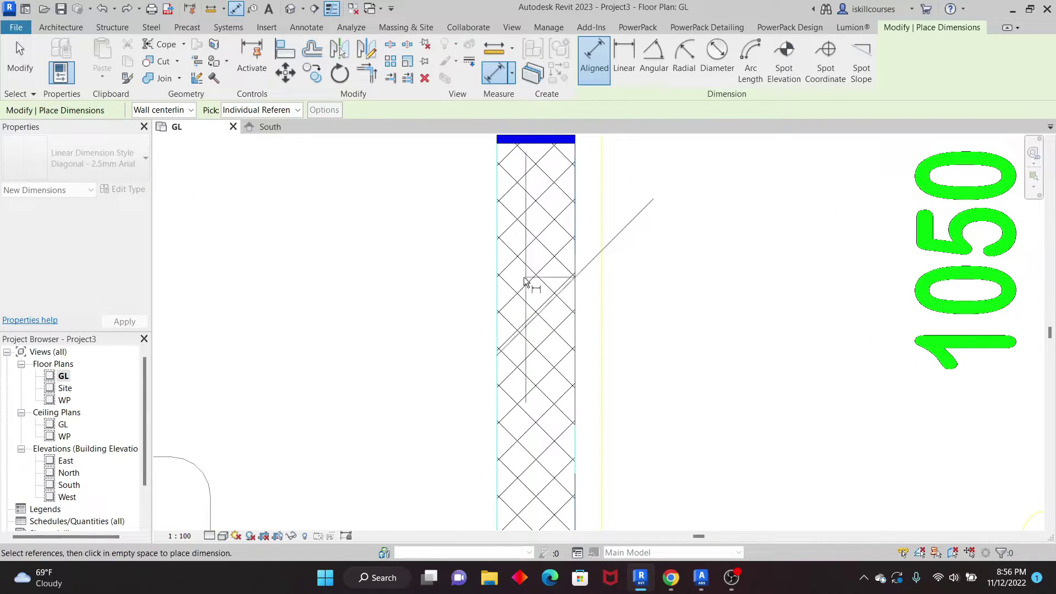
pyautogui.click(500, 281)
# Step: Inspect the pending wall-thickness dimension against the plan, and end the dimension command without placing it
pyautogui.scroll(-1, 558, 372)
pyautogui.scroll(-6, 558, 371)
pyautogui.scroll(2, 569, 377)
pyautogui.scroll(-4, 568, 377)
pyautogui.scroll(4, 553, 274)
pyautogui.scroll(3, 544, 257)
pyautogui.scroll(-6, 630, 330)
pyautogui.scroll(-2, 630, 331)
pyautogui.rightClick(720, 184)
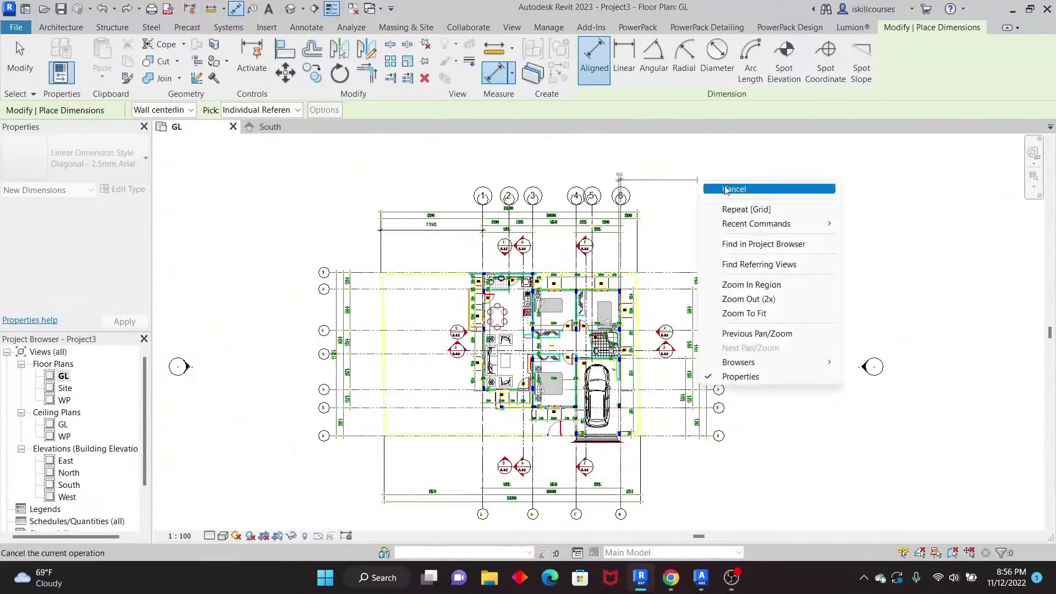
pyautogui.press('Escape')
pyautogui.scroll(8, 580, 292)
pyautogui.scroll(-5, 622, 253)
pyautogui.rightClick(637, 170)
pyautogui.click(660, 176)
pyautogui.scroll(-3, 568, 302)
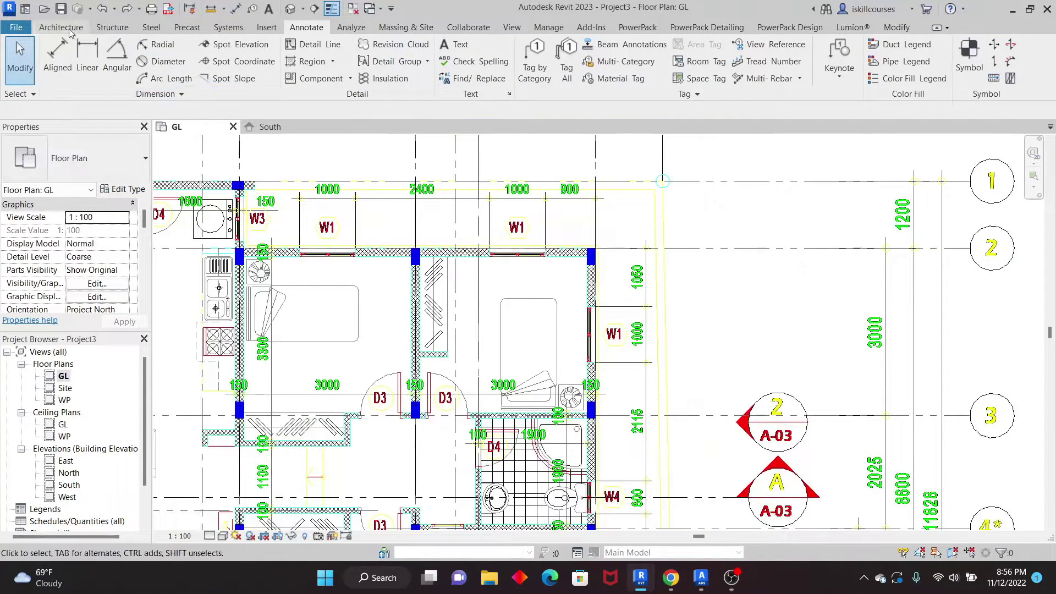
# Step: Start an architectural wall based on Generic - 200mm and duplicate that type as "Generic -150"
pyautogui.click(61, 27)
pyautogui.click(55, 81)
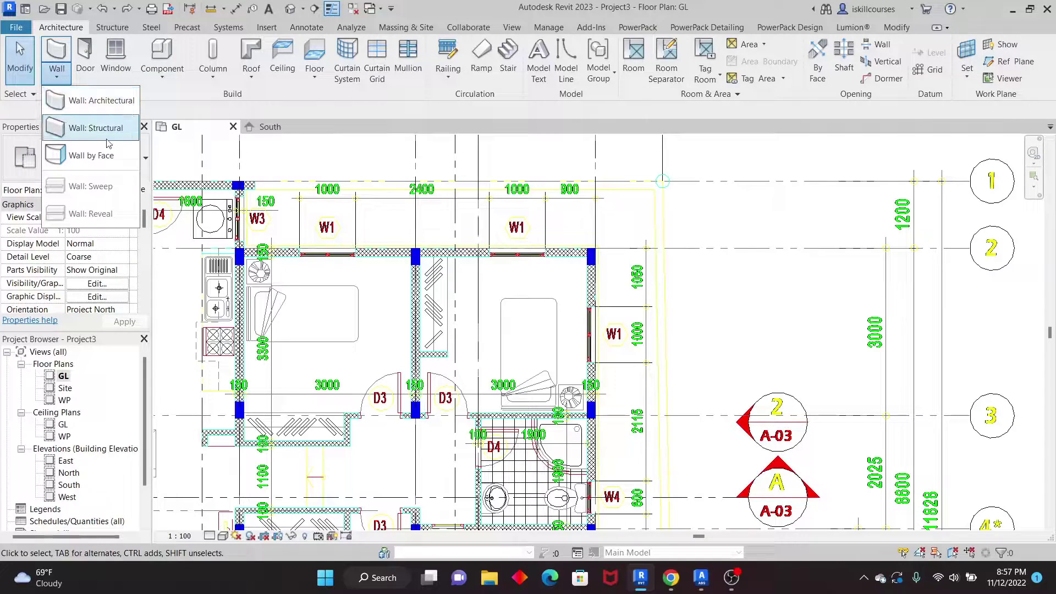
pyautogui.click(83, 98)
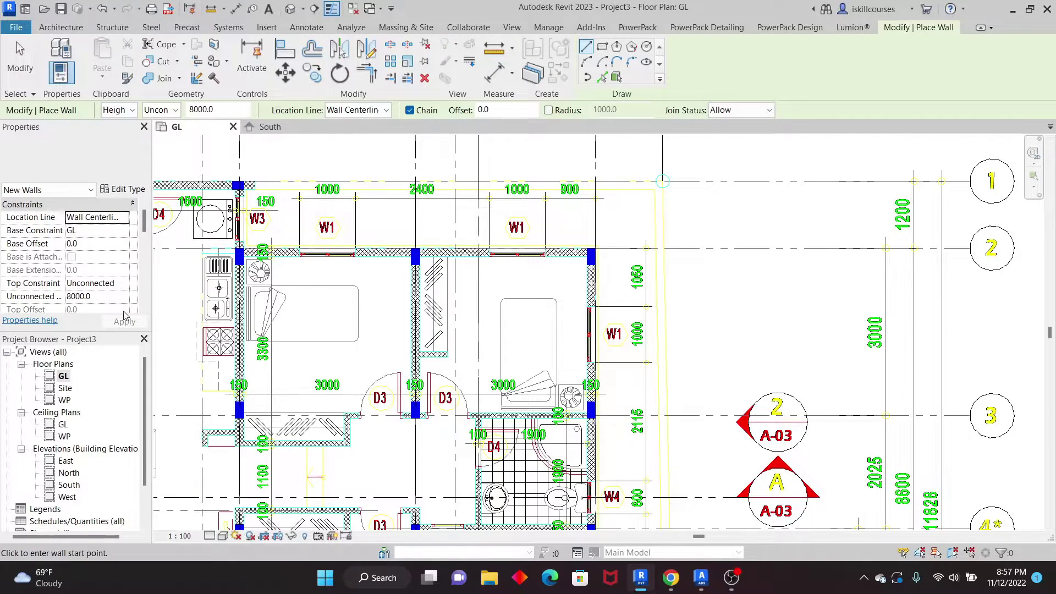
pyautogui.click(132, 165)
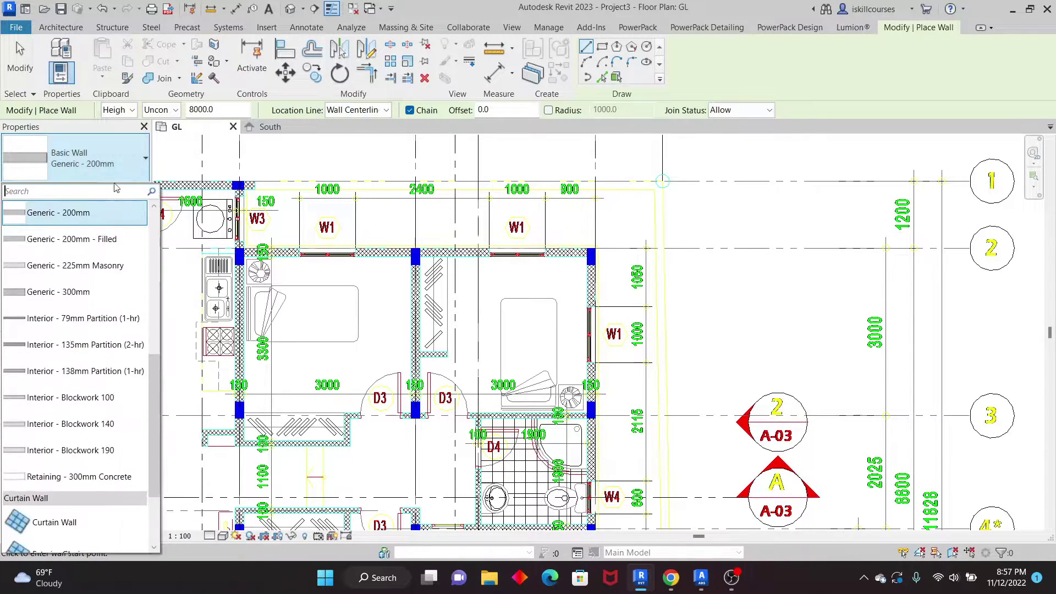
pyautogui.click(78, 219)
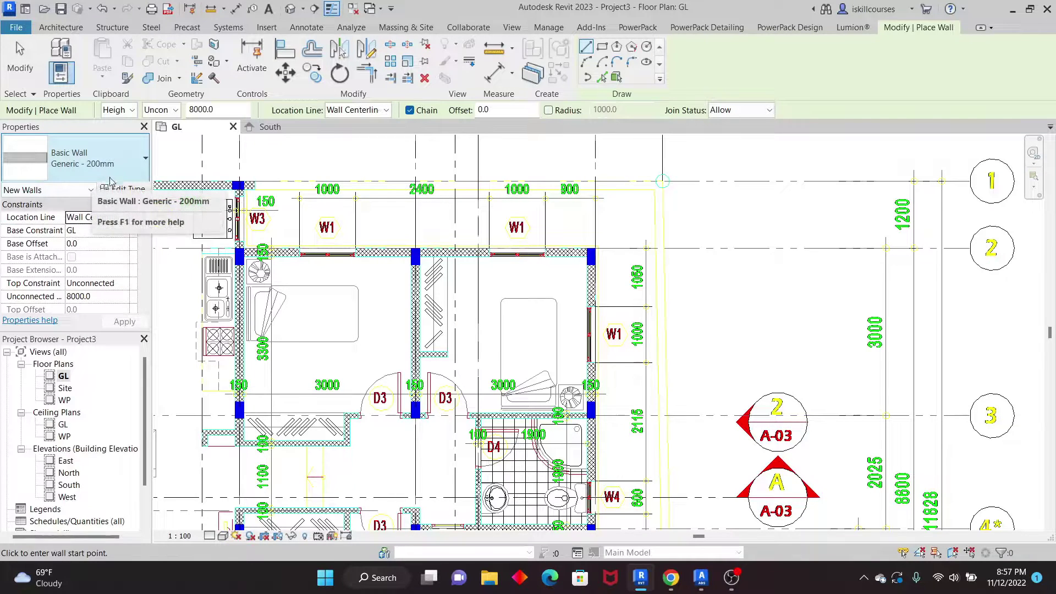
pyautogui.click(123, 190)
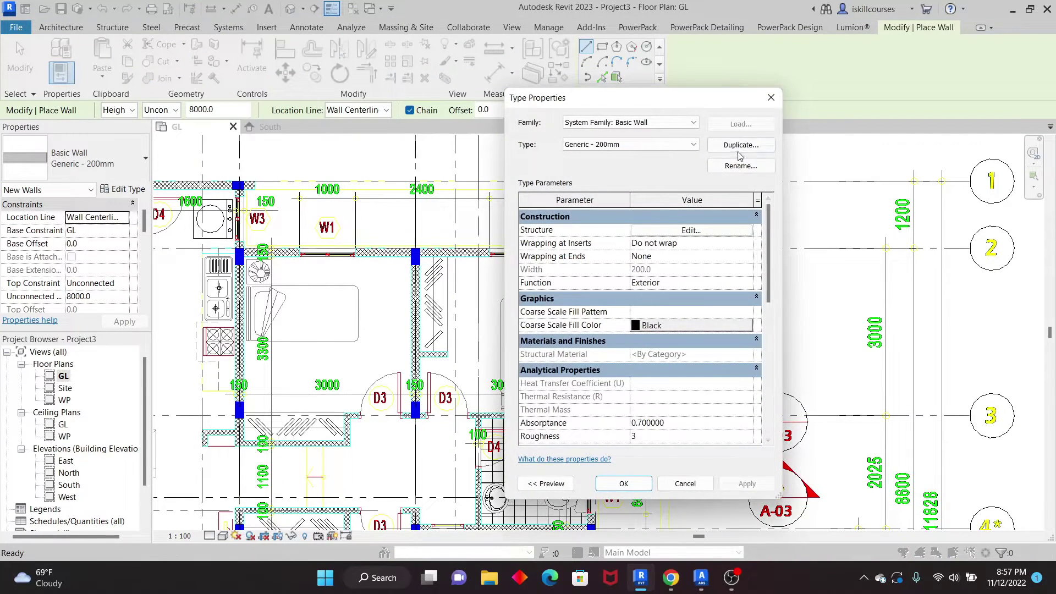
pyautogui.click(741, 145)
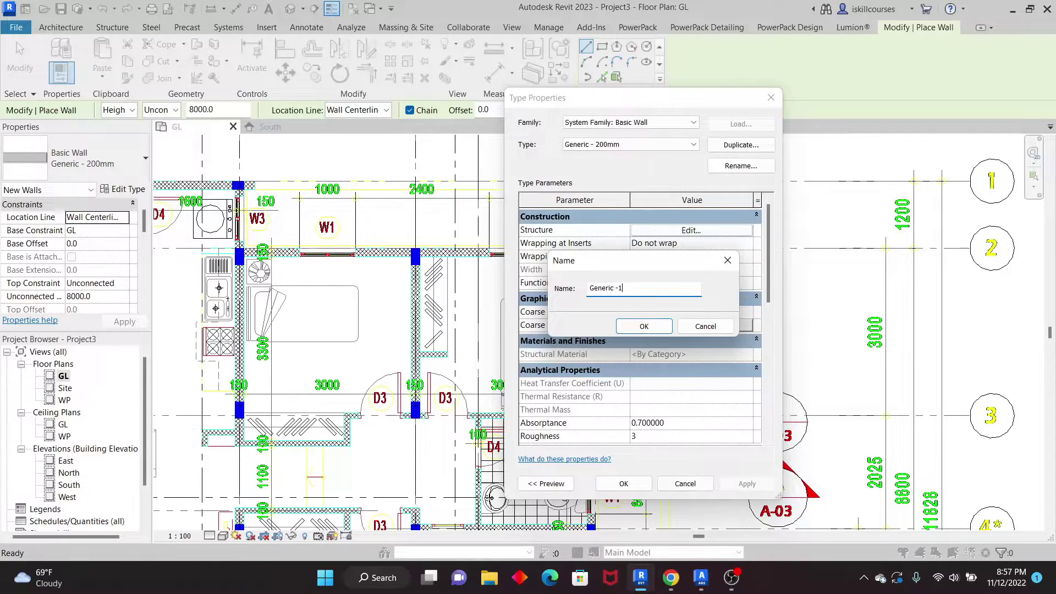
pyautogui.click(642, 330)
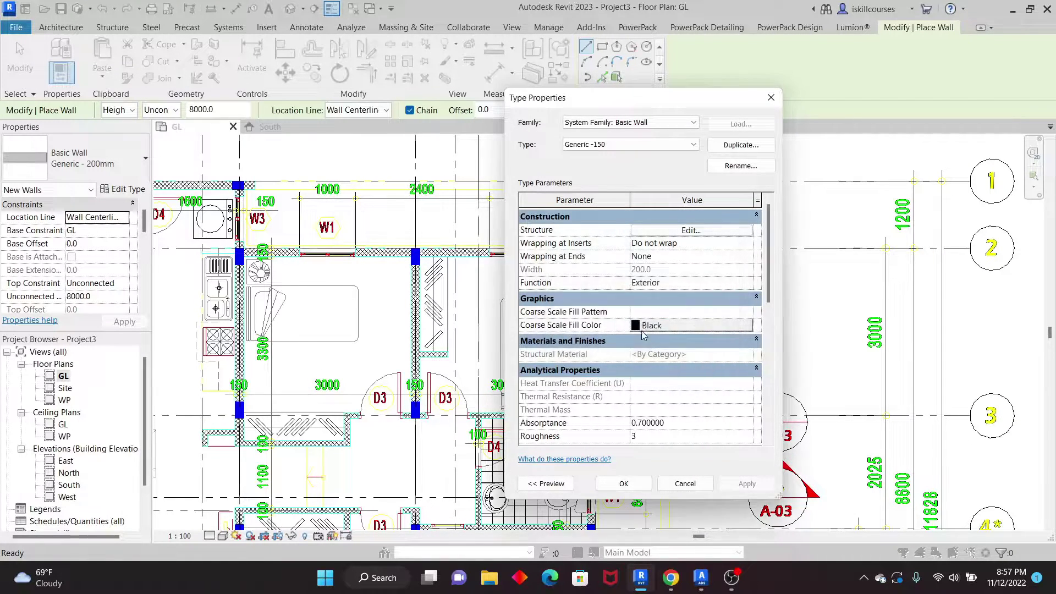
# Step: Set the structure layer thickness of the Generic -150 wall type to 150 and accept the type properties
pyautogui.click(686, 232)
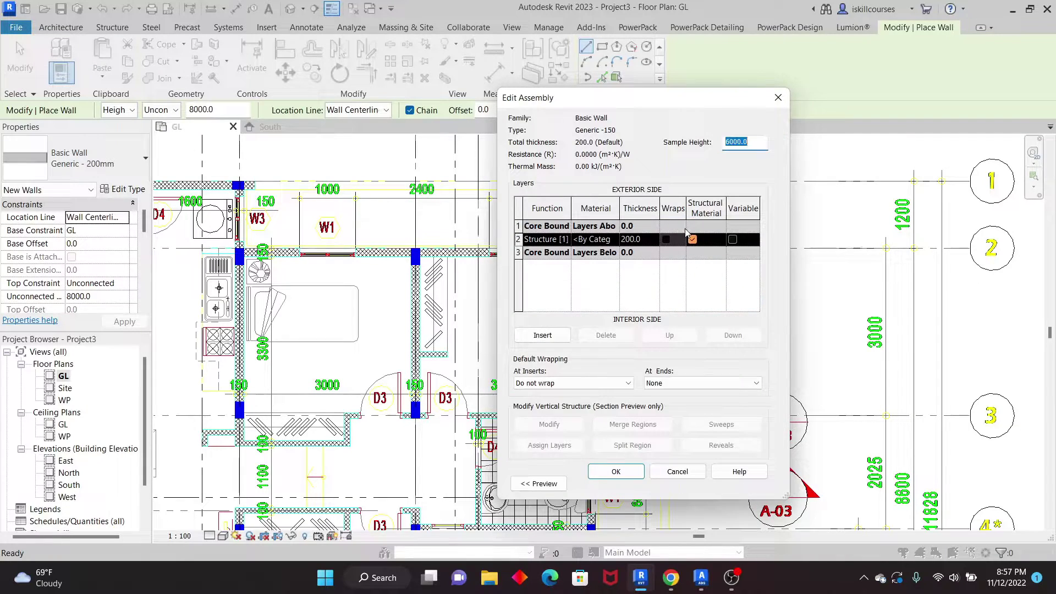
pyautogui.click(650, 239)
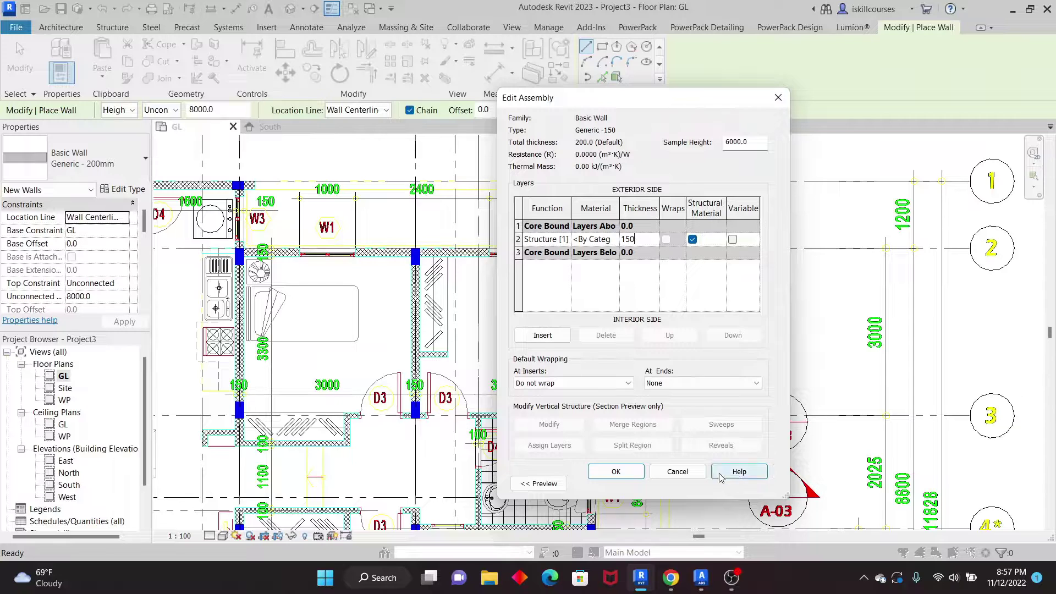
pyautogui.click(617, 471)
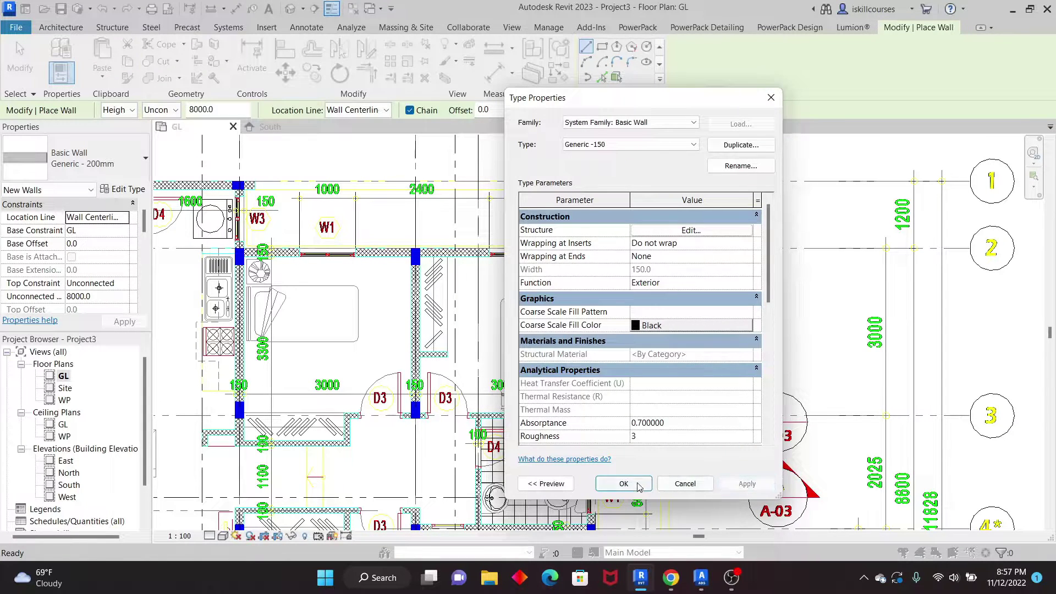
pyautogui.click(639, 487)
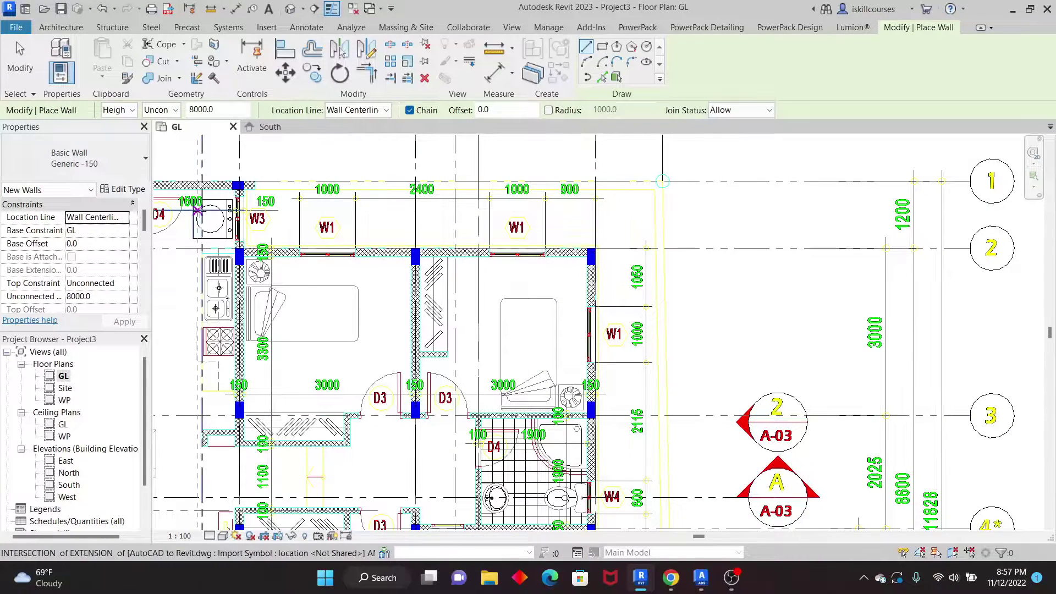
# Step: Set the height of the new walls to reach up to level WP
pyautogui.scroll(-2, 652, 247)
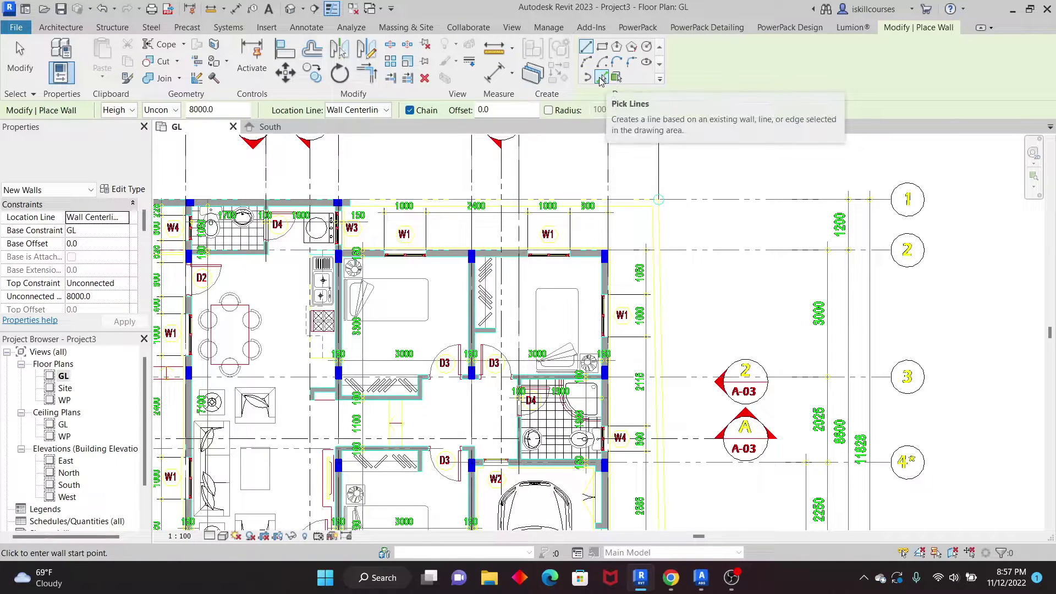
pyautogui.click(132, 112)
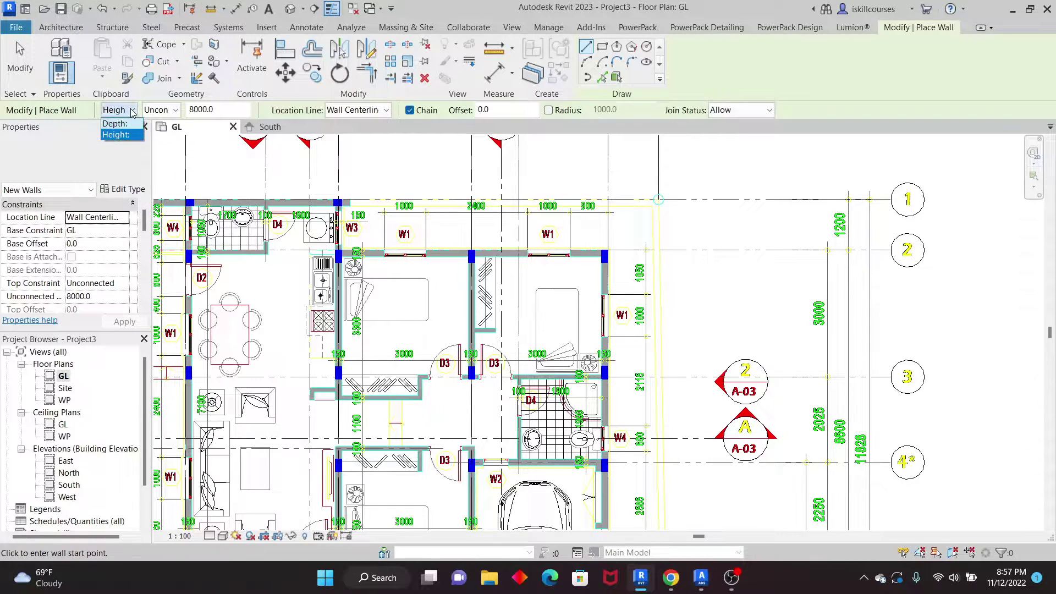
pyautogui.click(177, 111)
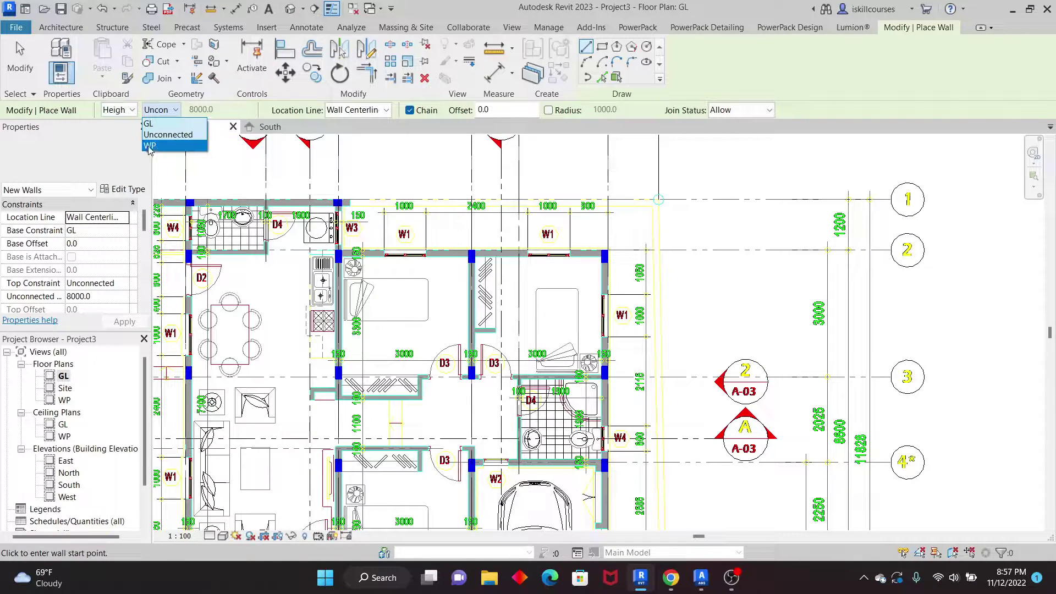
pyautogui.click(149, 147)
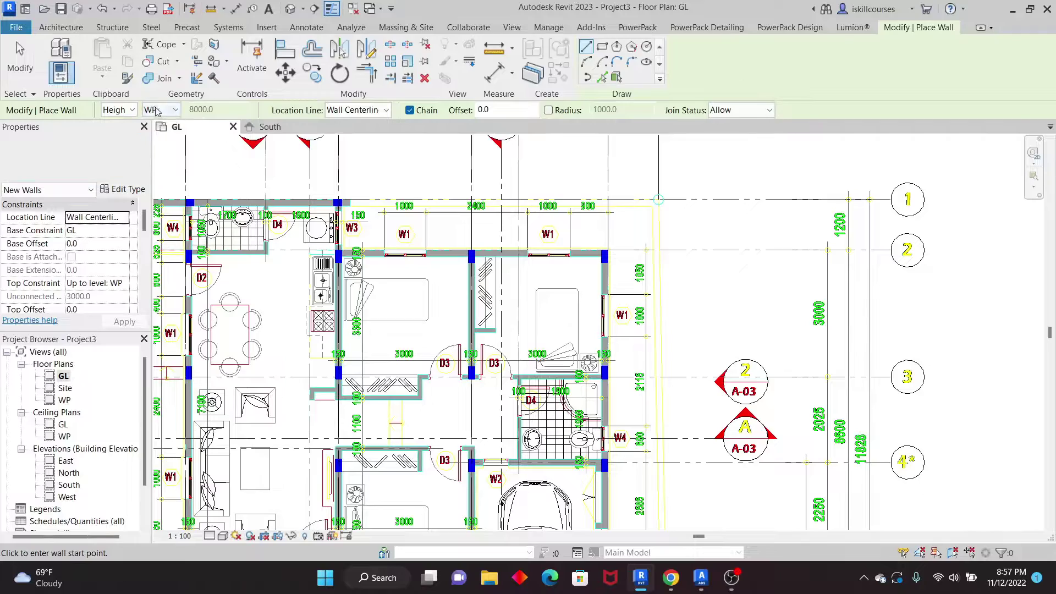
# Step: Create a Generic -150 wall by picking the north bedroom wall's inner face line between the west W1 window and the axis C column
pyautogui.click(603, 78)
pyautogui.scroll(2, 431, 264)
pyautogui.scroll(4, 432, 264)
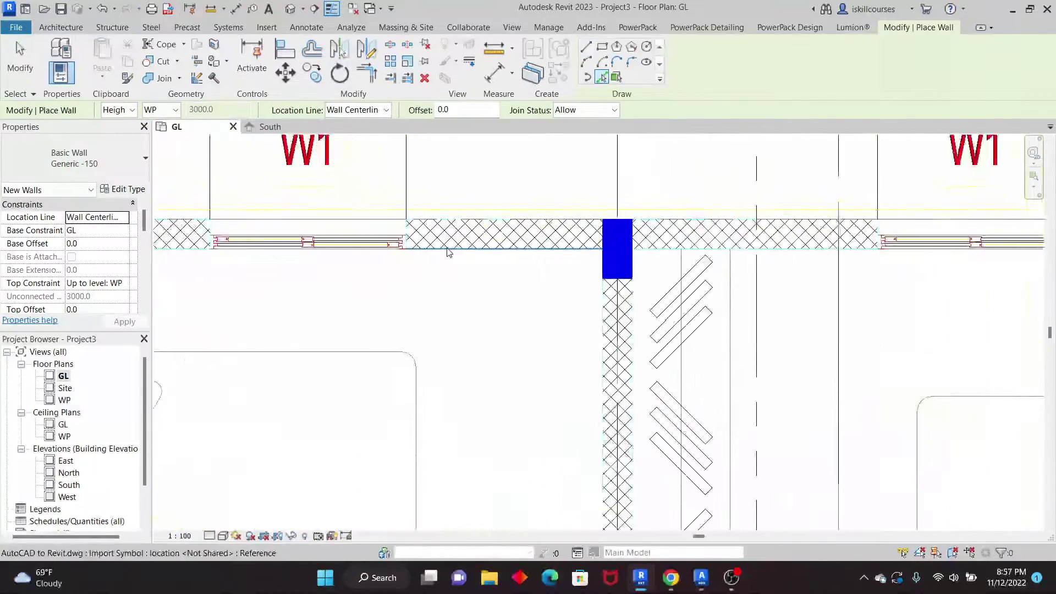
pyautogui.click(550, 253)
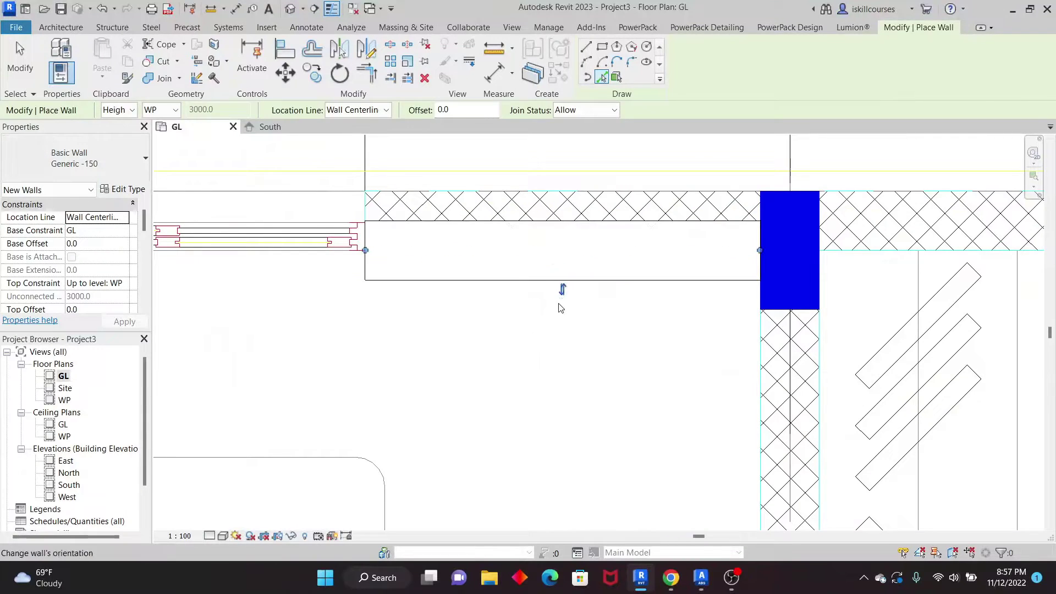
pyautogui.scroll(-2, 505, 358)
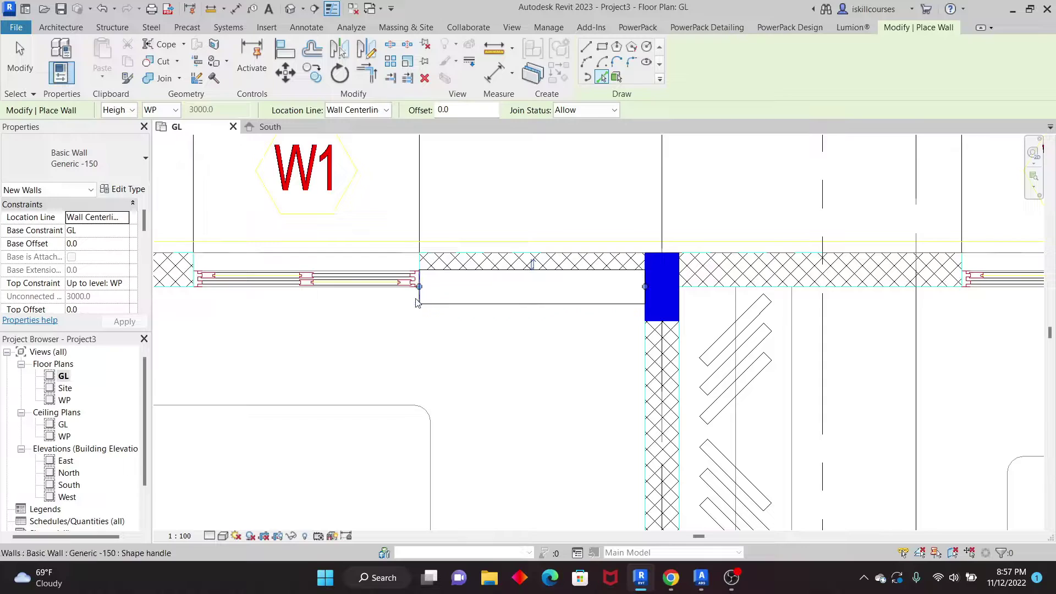
pyautogui.scroll(2, 418, 303)
pyautogui.scroll(-4, 472, 276)
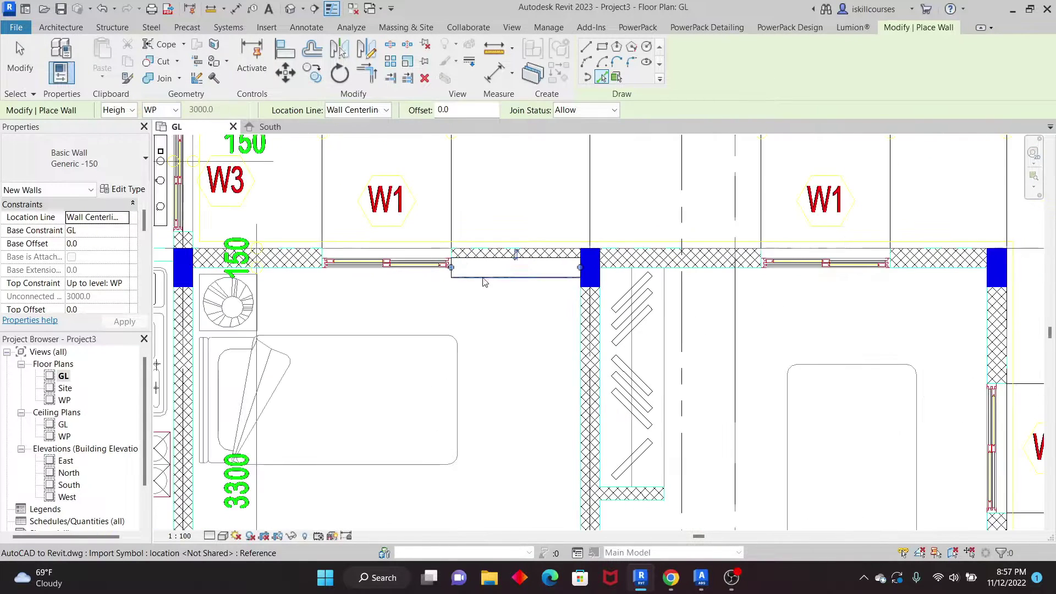
pyautogui.scroll(1, 494, 233)
pyautogui.rightClick(499, 190)
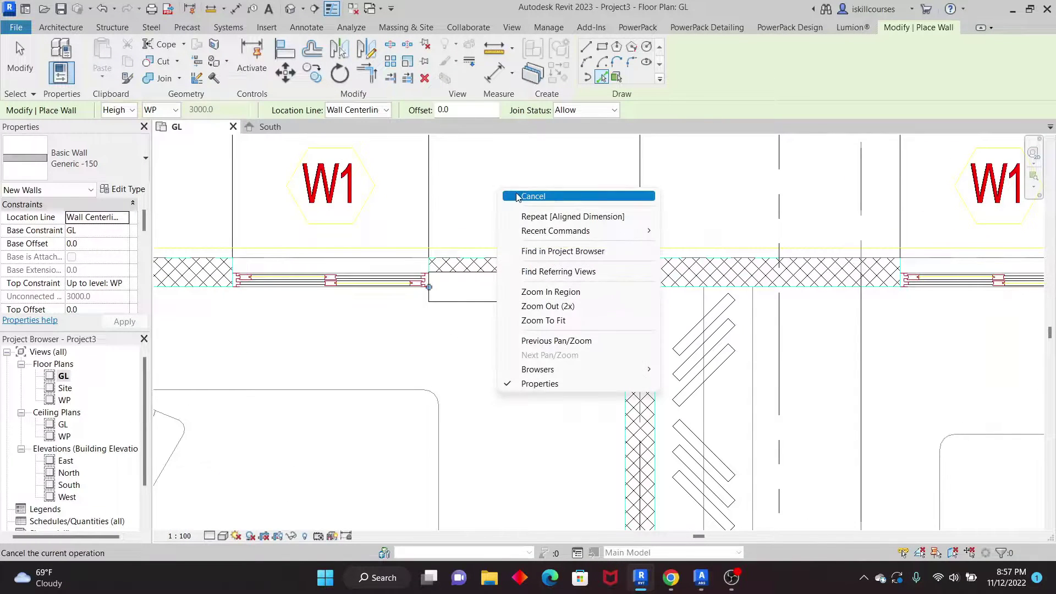
pyautogui.click(517, 197)
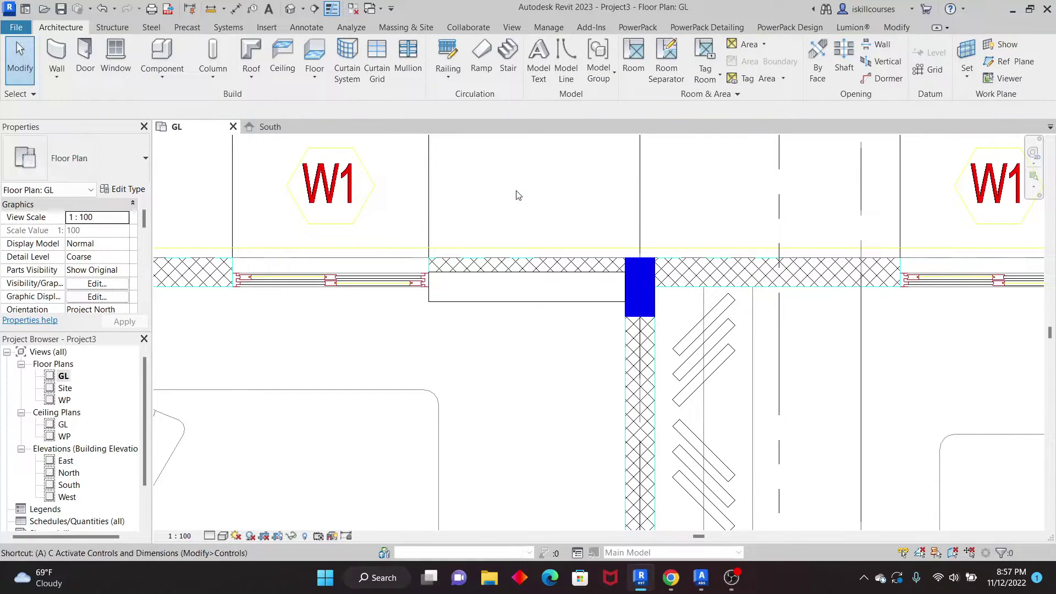
# Step: Align the outer face of the new north bedroom wall with the wall's outer face line in the floor plan drawing
pyautogui.press('l')
pyautogui.scroll(3, 543, 289)
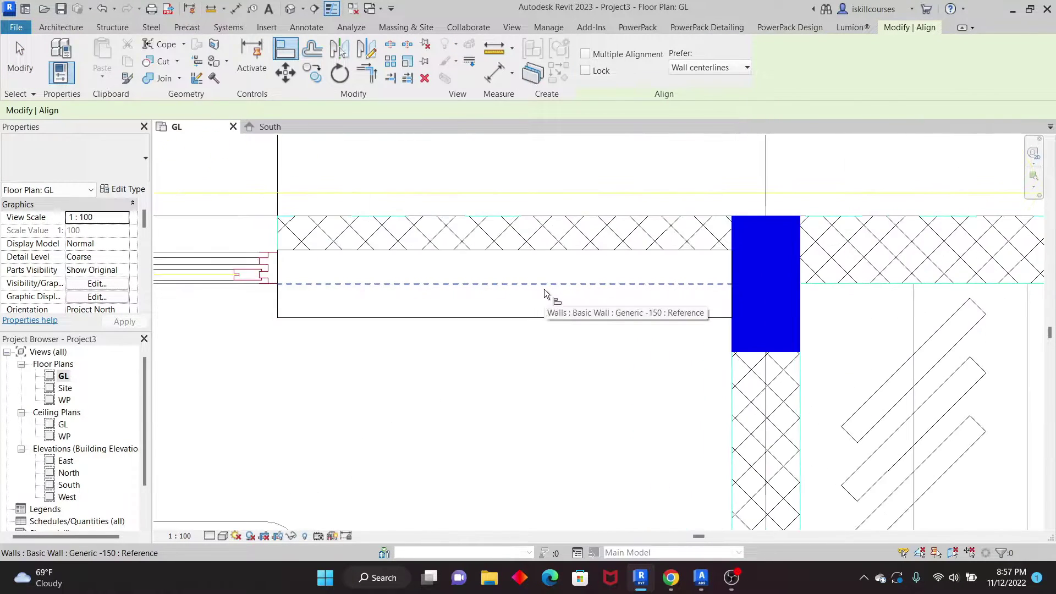
pyautogui.click(584, 216)
pyautogui.click(570, 250)
pyautogui.scroll(-2, 495, 244)
pyautogui.scroll(-3, 482, 240)
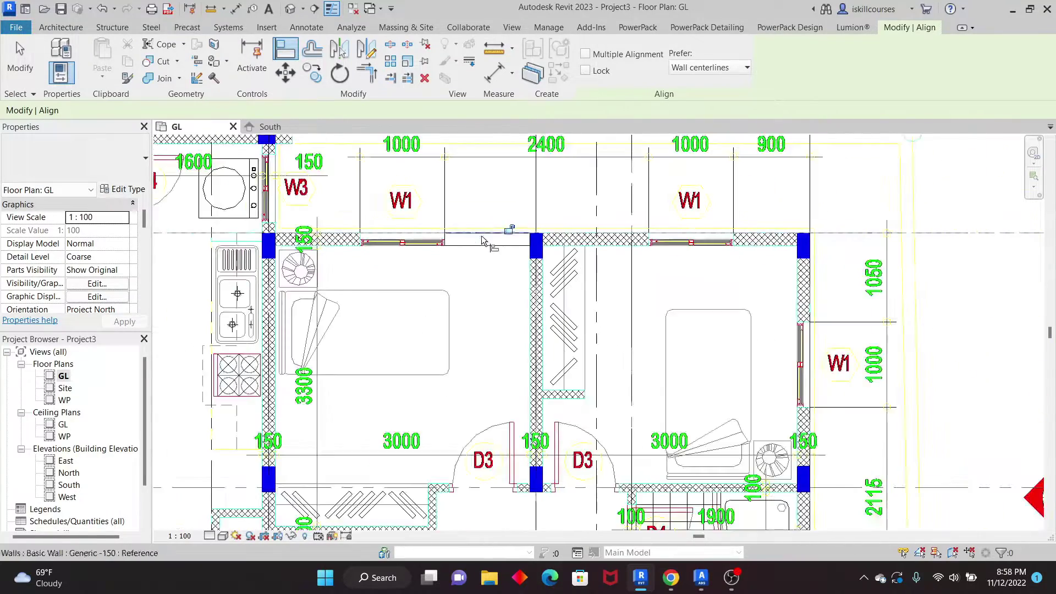
pyautogui.scroll(2, 479, 238)
pyautogui.rightClick(461, 185)
pyautogui.click(463, 187)
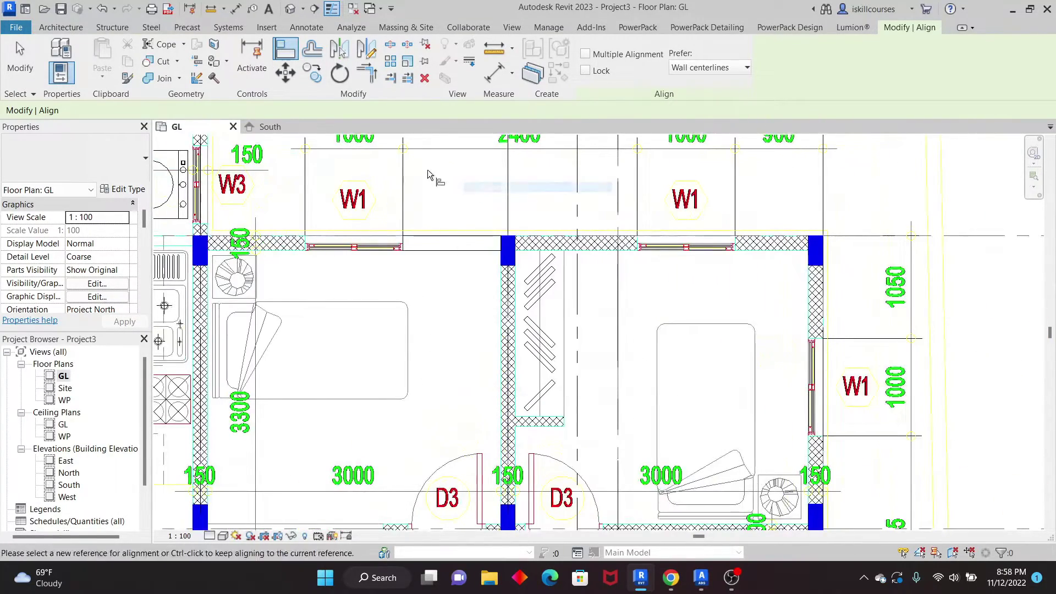
# Step: Create a similar Generic -150 wall by picking the east bedroom wall's inner face line between the northeast column and the W1 window
pyautogui.click(459, 253)
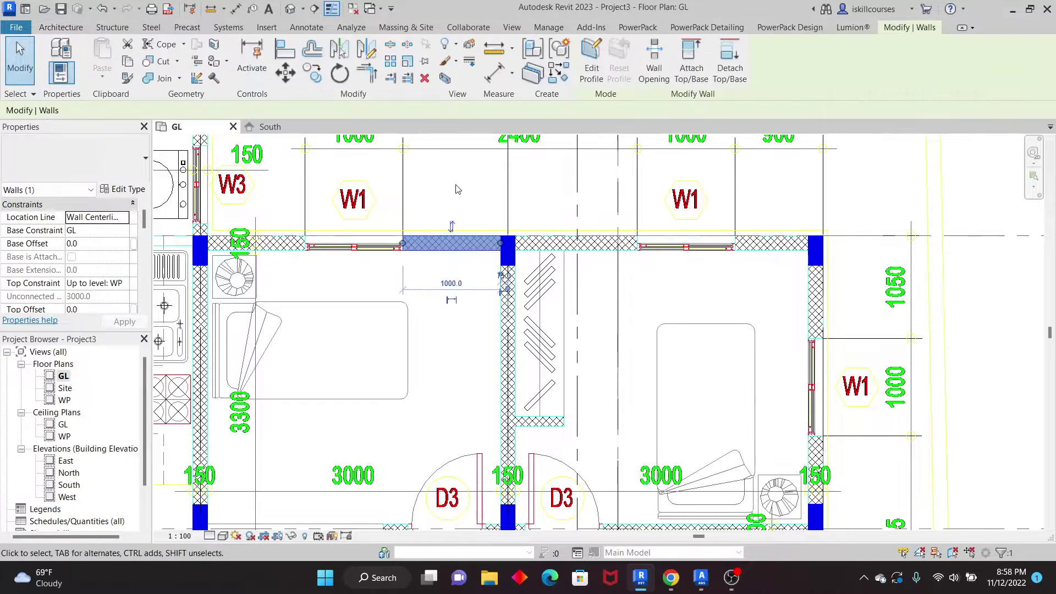
pyautogui.rightClick(456, 186)
pyautogui.click(504, 323)
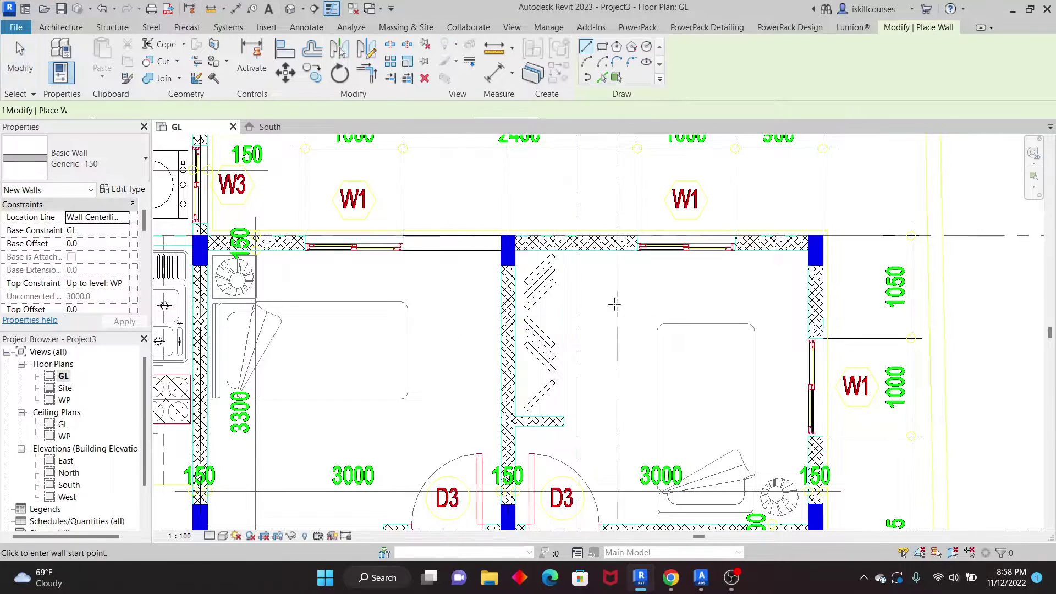
pyautogui.click(602, 77)
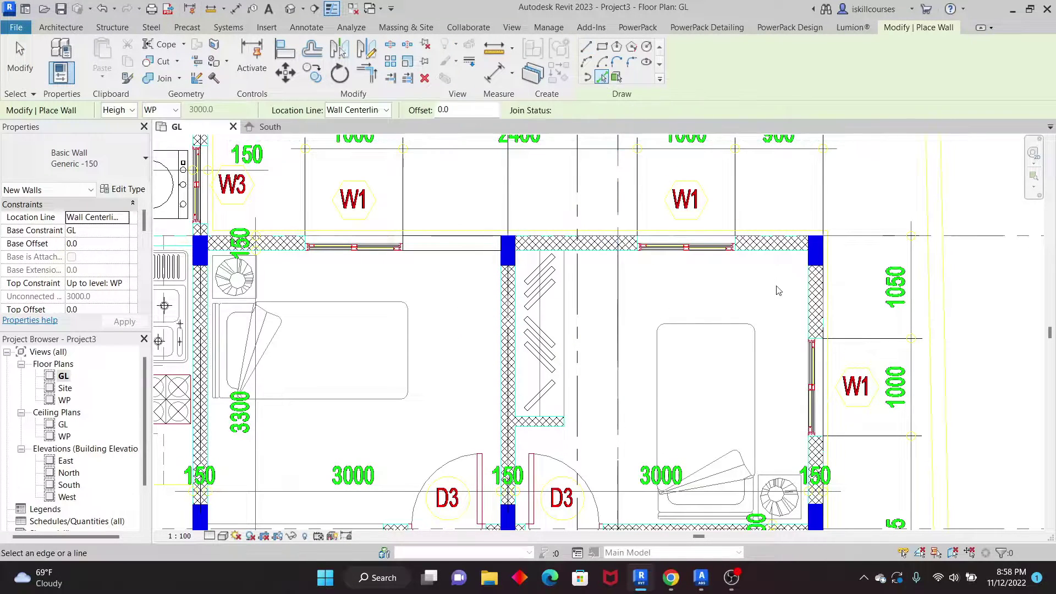
pyautogui.scroll(3, 763, 244)
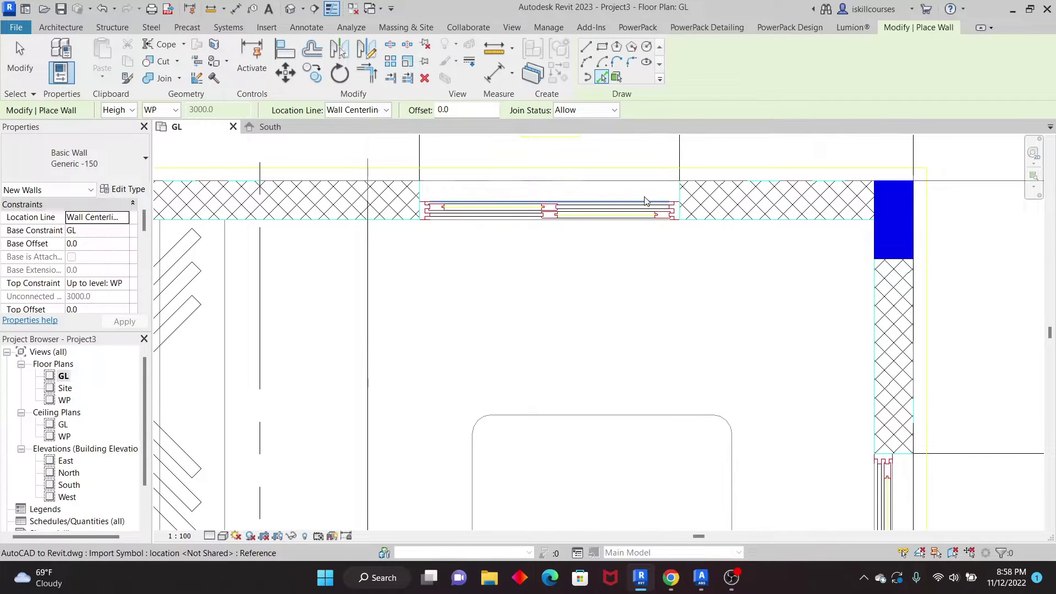
pyautogui.scroll(-2, 816, 269)
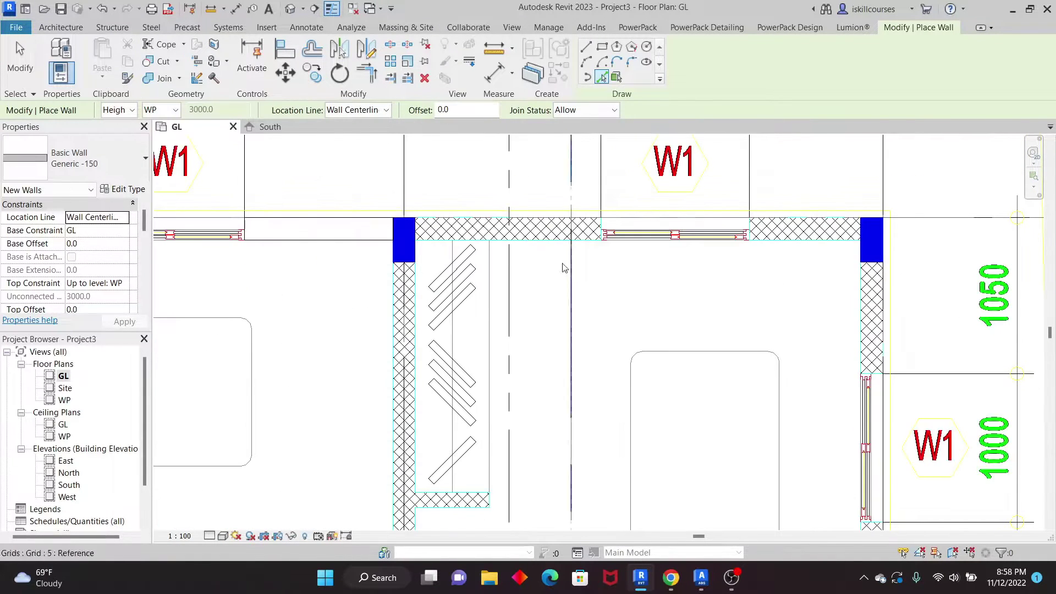
pyautogui.scroll(-3, 683, 261)
pyautogui.scroll(3, 515, 249)
pyautogui.scroll(-4, 561, 187)
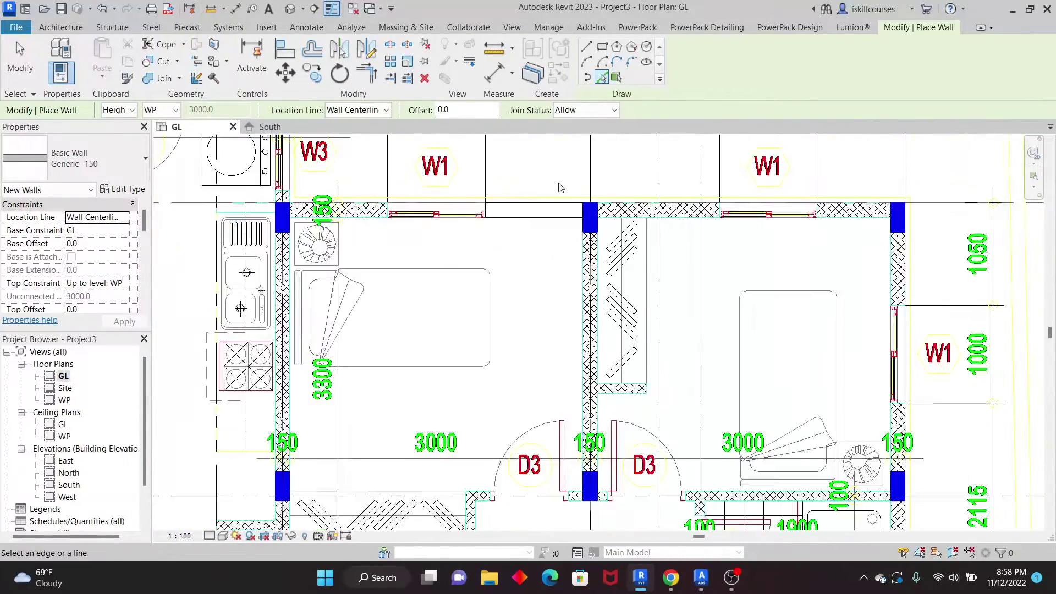
pyautogui.scroll(3, 760, 293)
pyautogui.scroll(3, 760, 293)
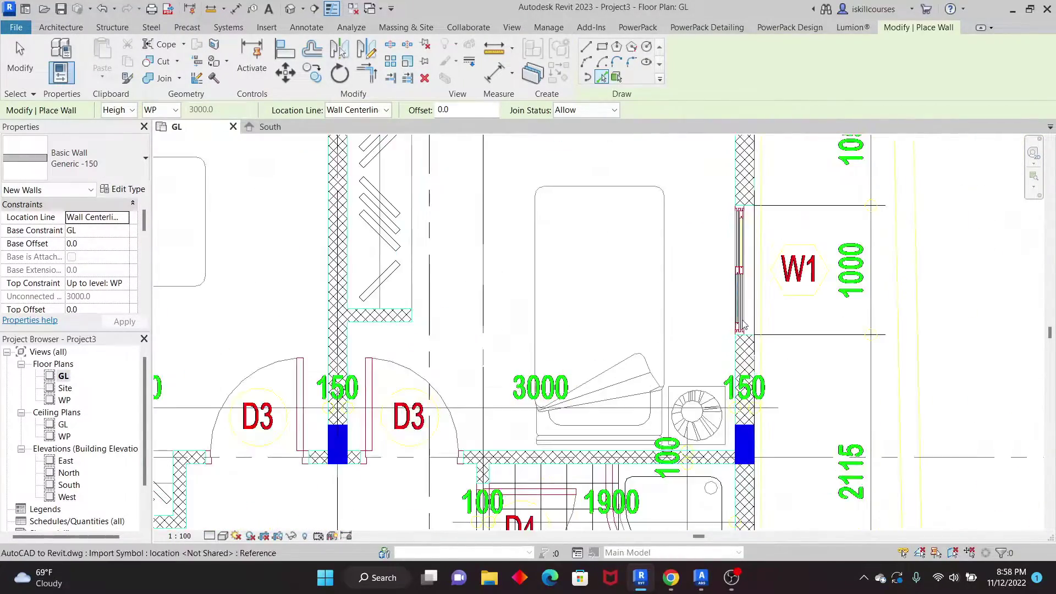
pyautogui.scroll(-4, 727, 313)
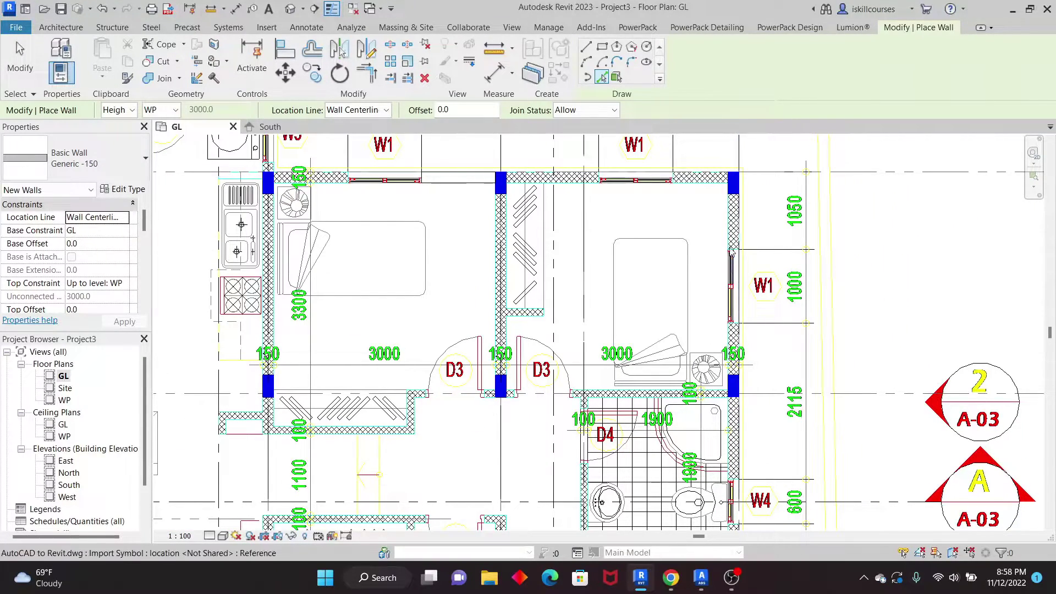
pyautogui.scroll(4, 738, 269)
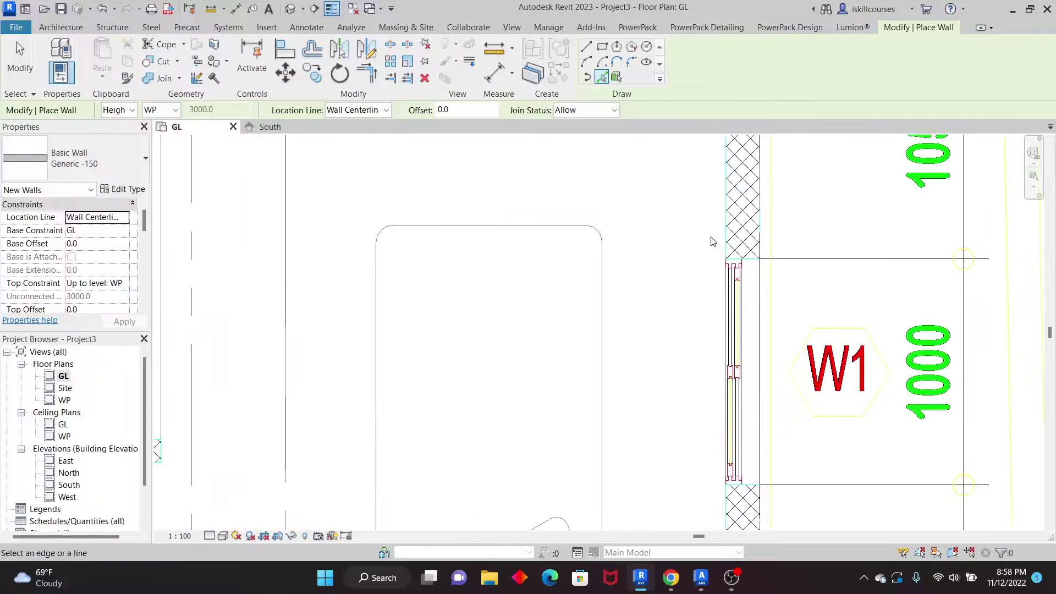
pyautogui.click(723, 232)
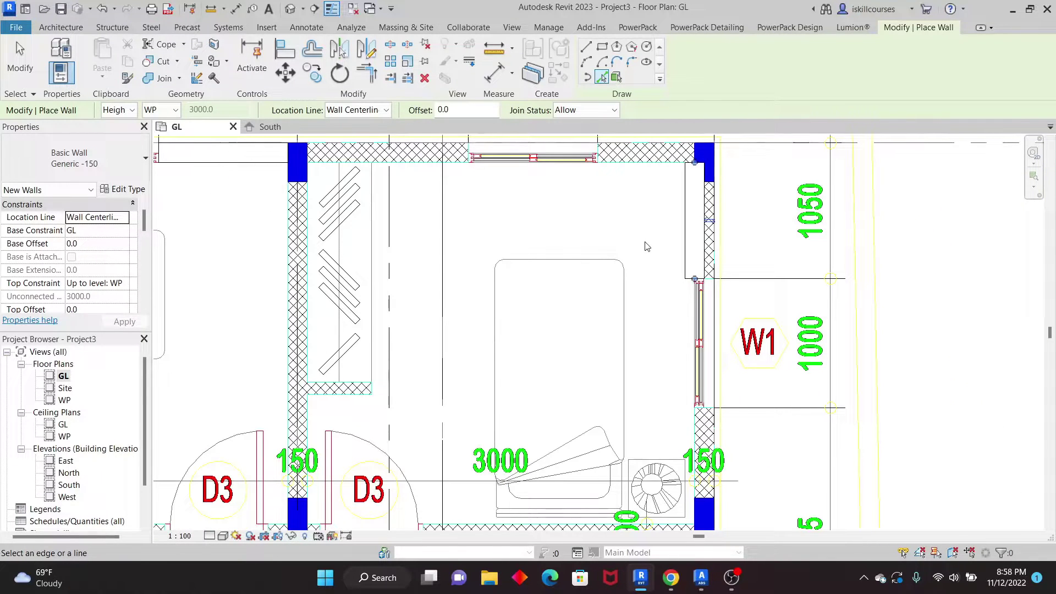
pyautogui.click(710, 221)
pyautogui.click(678, 222)
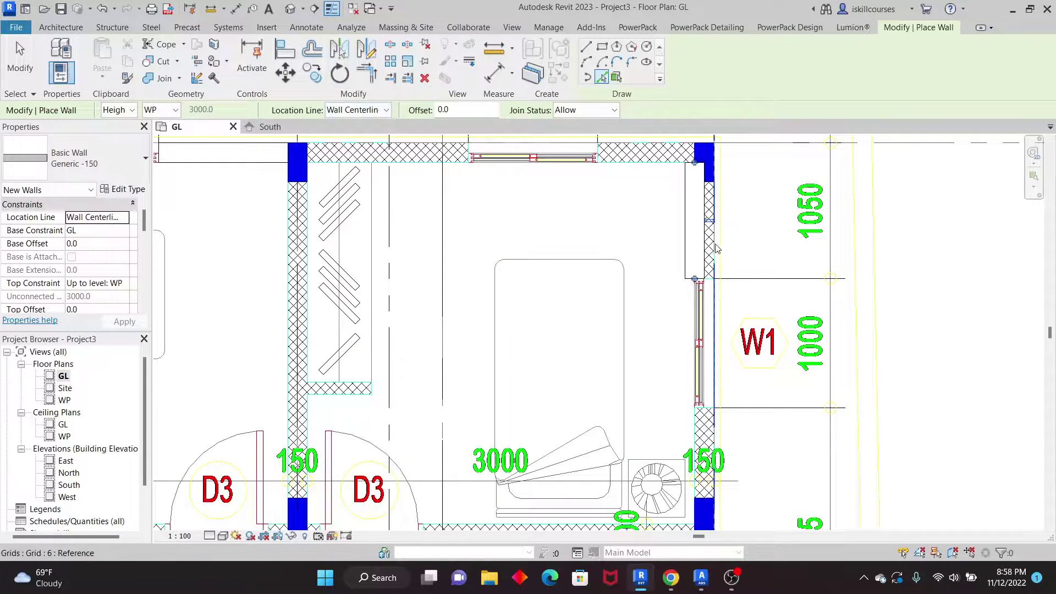
# Step: Align the outer face of the new east bedroom wall with the outer wall line on the drawing's east side
pyautogui.rightClick(563, 204)
pyautogui.click(565, 205)
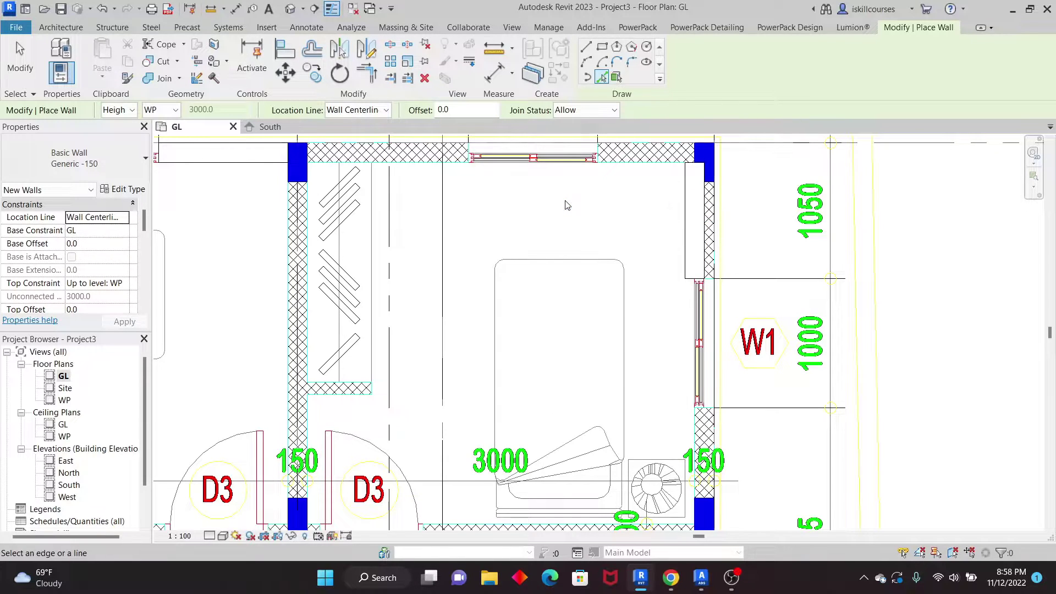
pyautogui.press('a')
pyautogui.press('l')
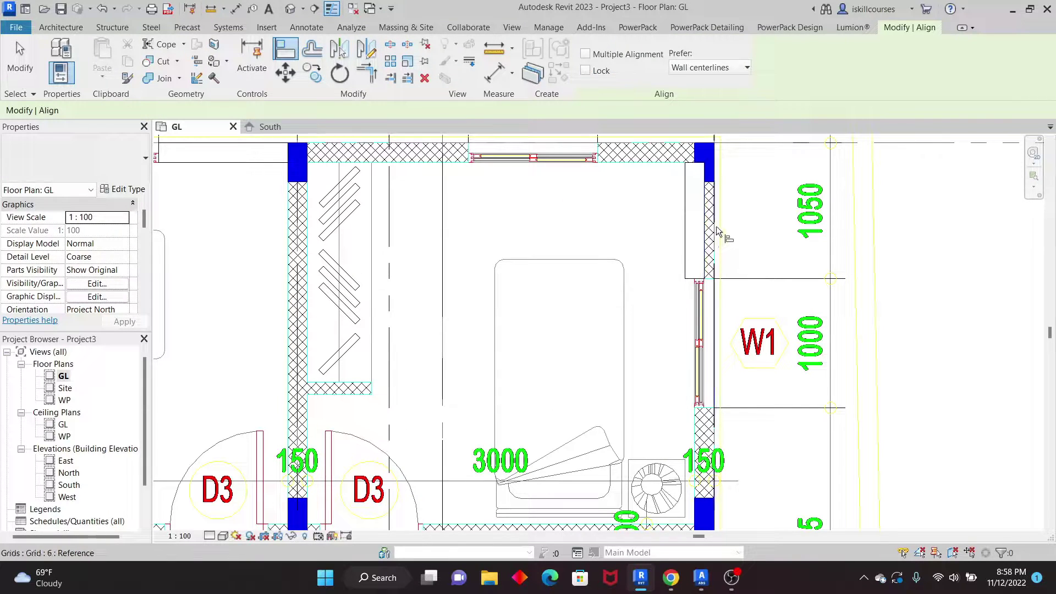
pyautogui.rightClick(546, 216)
pyautogui.click(546, 216)
pyautogui.rightClick(532, 208)
pyautogui.click(548, 213)
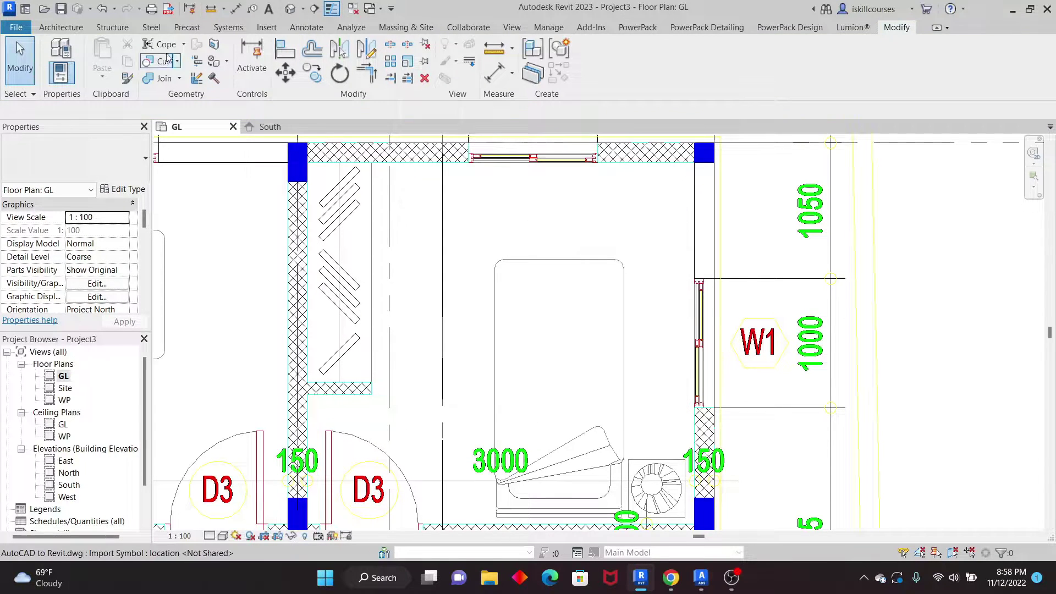
# Step: Start an architectural wall and set its location line to Finish Face: Exterior
pyautogui.click(62, 28)
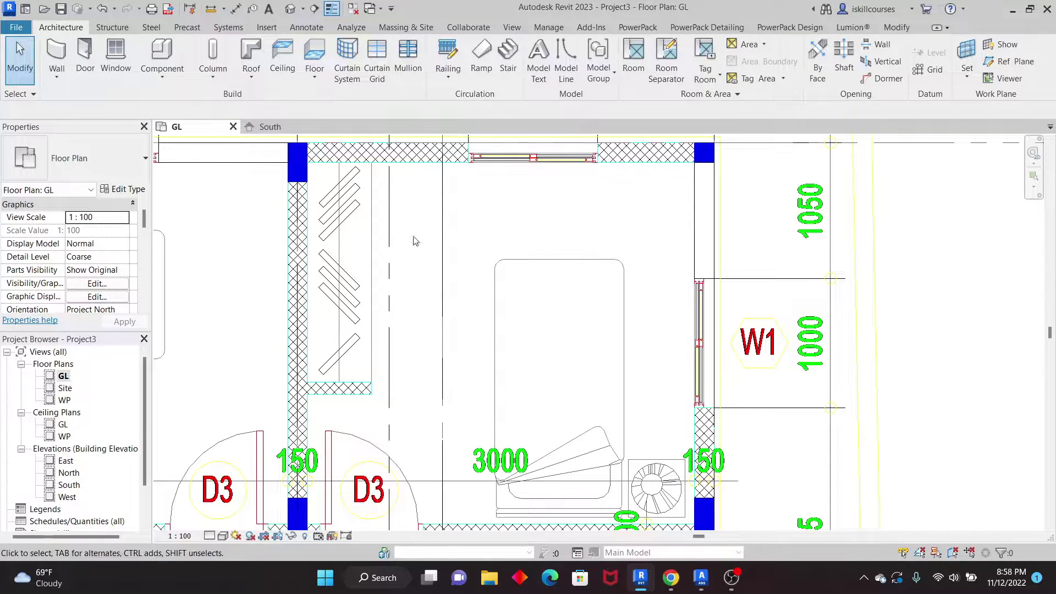
pyautogui.click(49, 82)
pyautogui.click(83, 100)
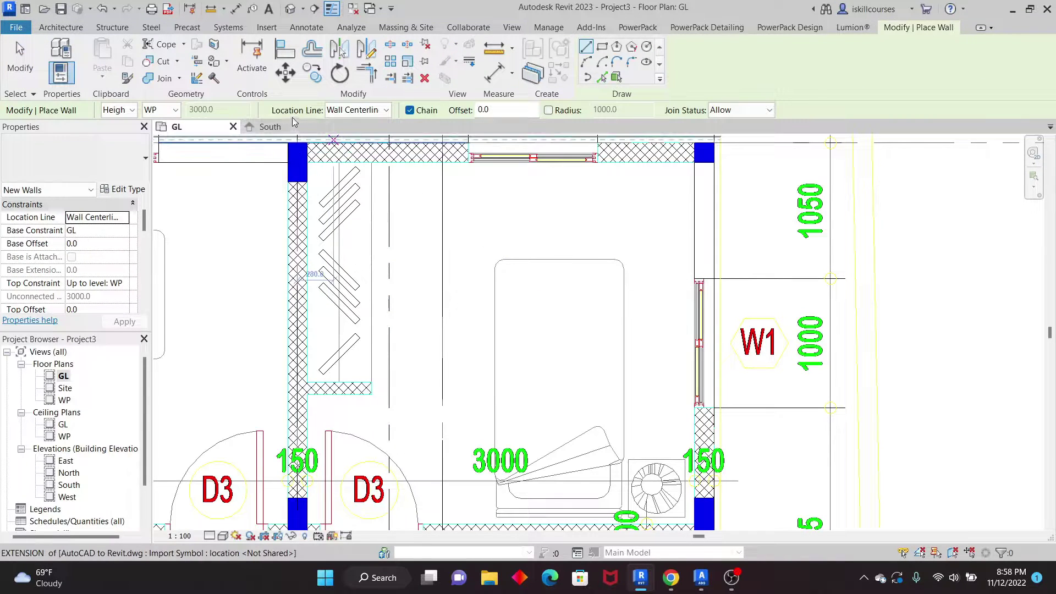
pyautogui.click(387, 110)
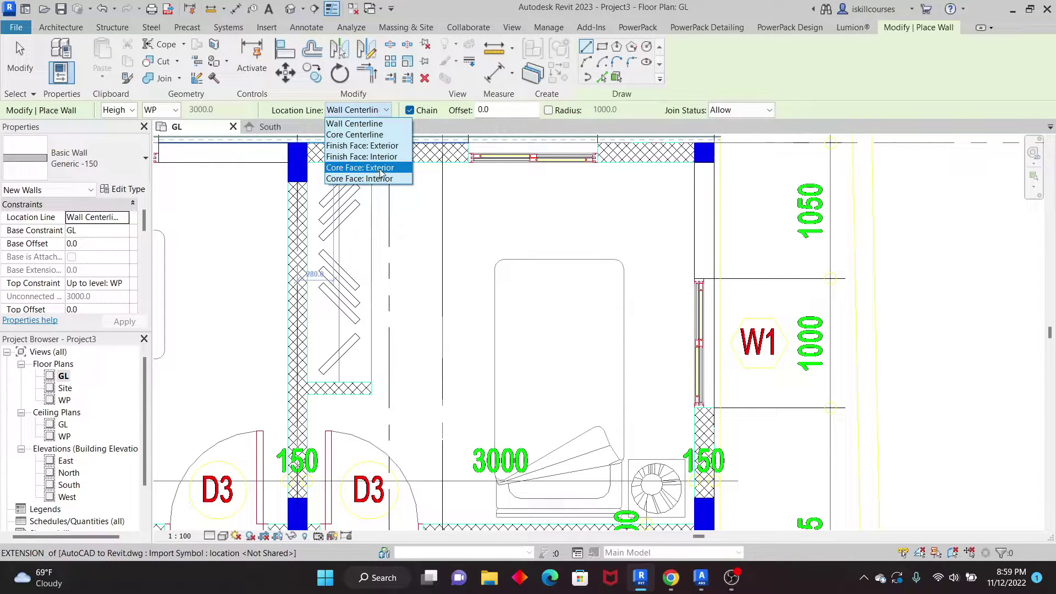
pyautogui.click(360, 145)
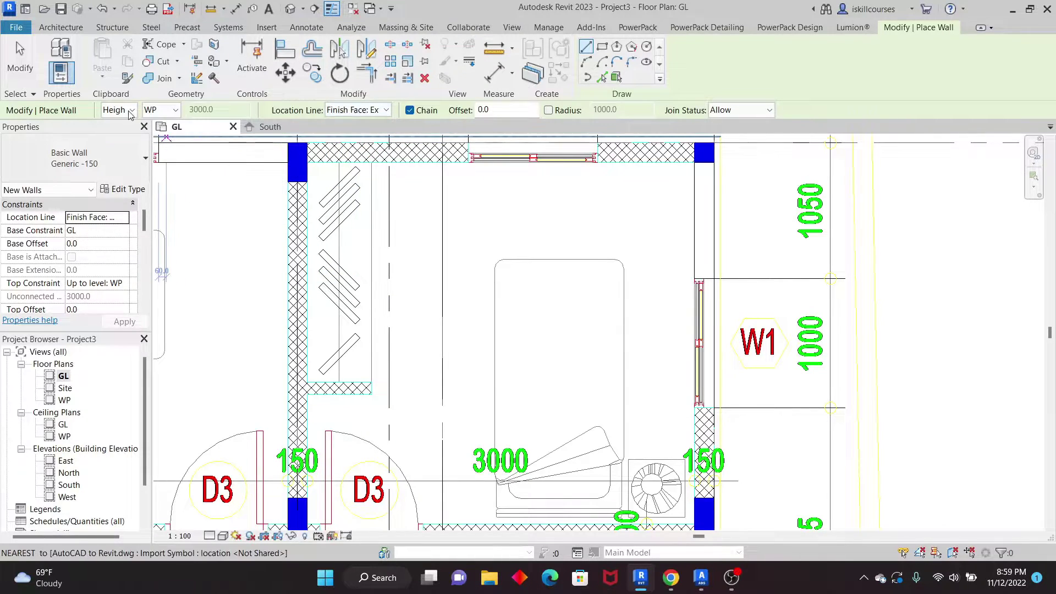
# Step: Create a Generic -150 wall by picking the inner face line of the south bedroom's east wall, beside the garage
pyautogui.scroll(-3, 696, 220)
pyautogui.scroll(-2, 696, 218)
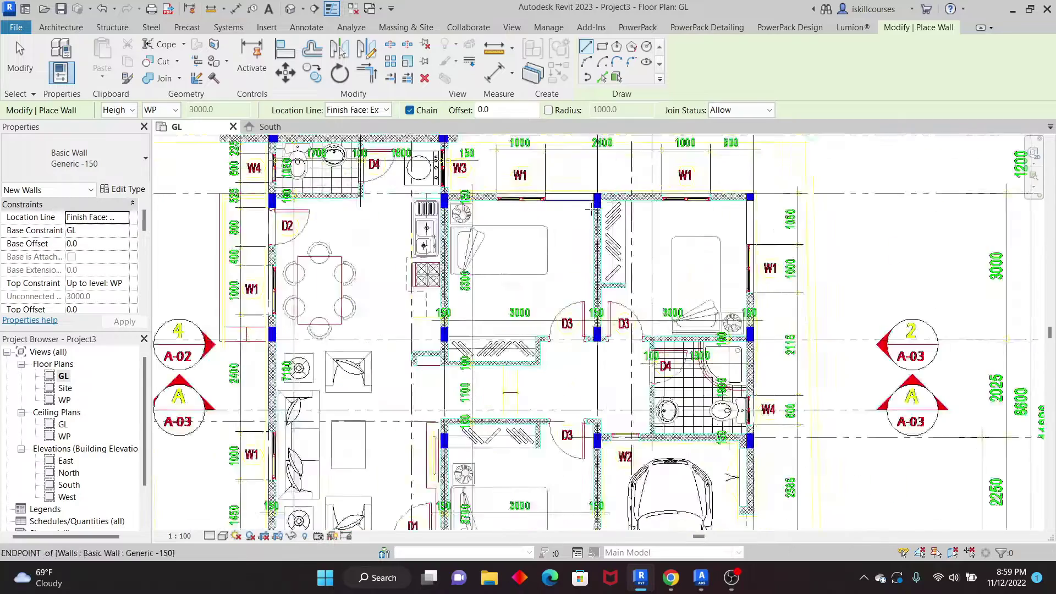
pyautogui.scroll(5, 550, 177)
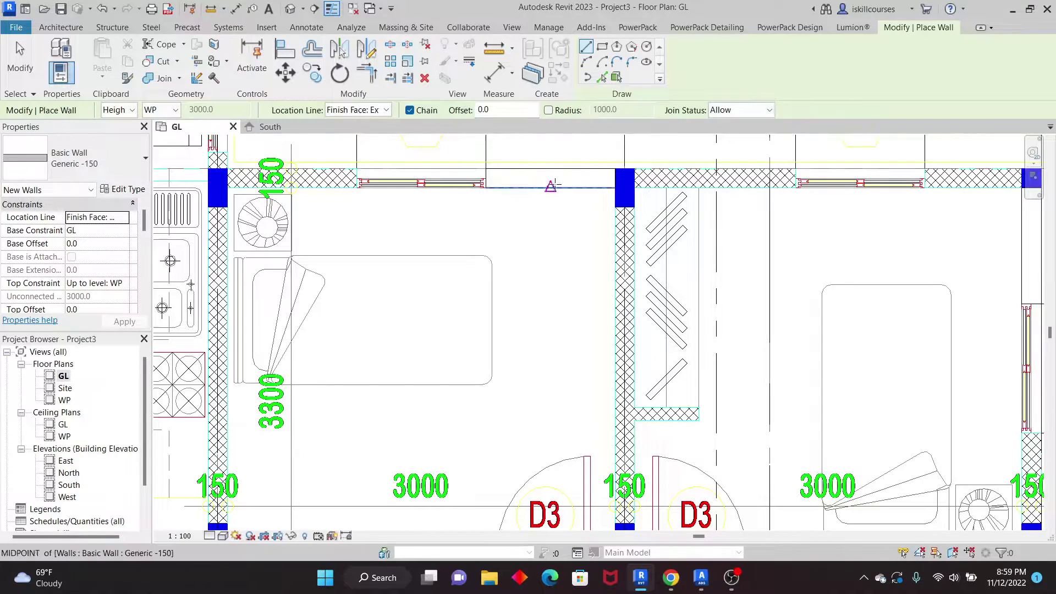
pyautogui.scroll(-2, 554, 183)
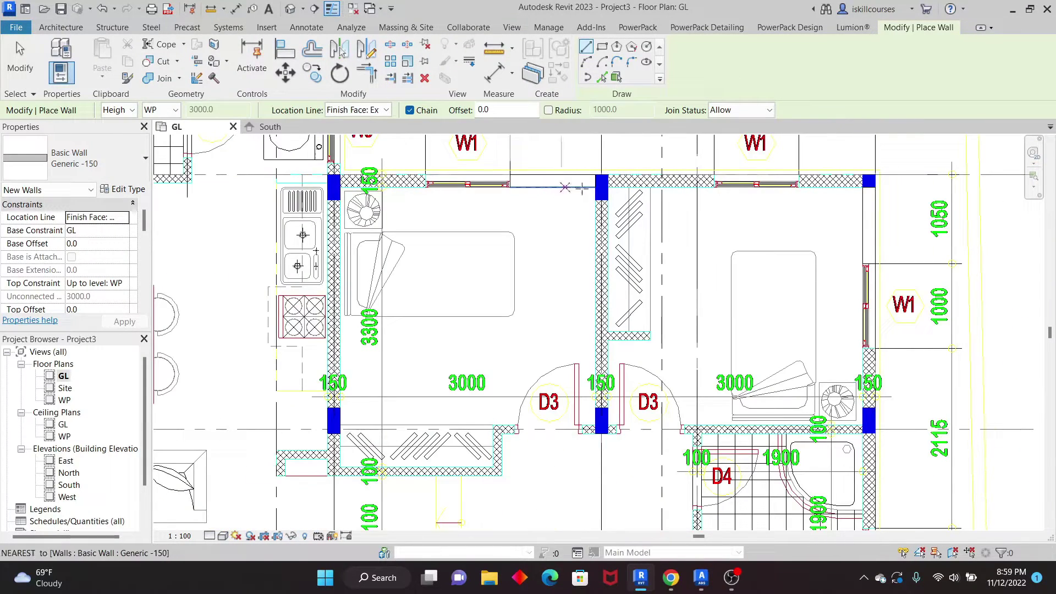
pyautogui.scroll(2, 567, 187)
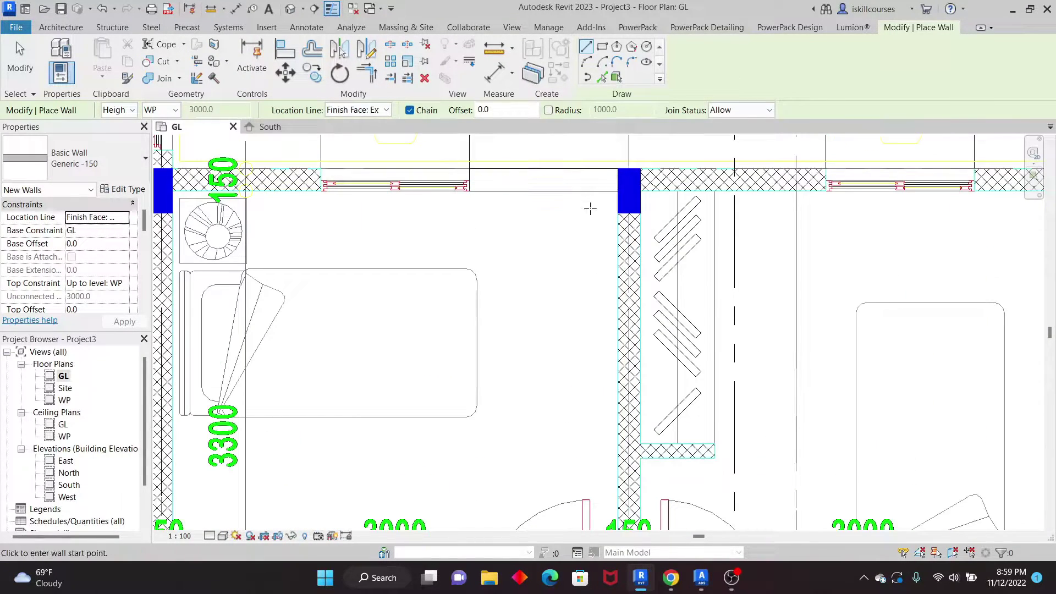
pyautogui.scroll(-5, 584, 208)
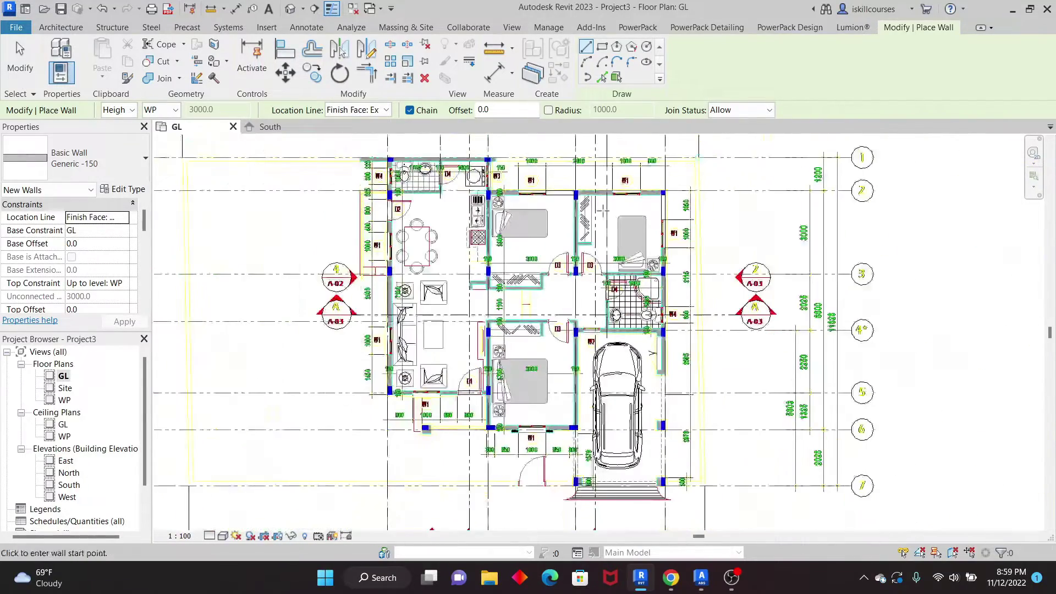
pyautogui.scroll(5, 490, 433)
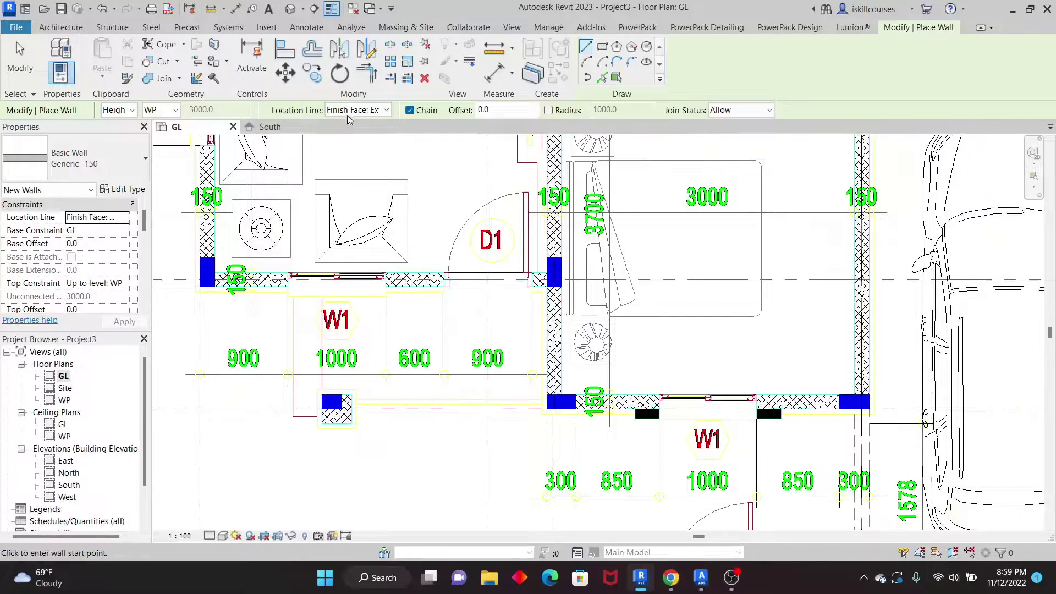
pyautogui.click(602, 77)
pyautogui.scroll(6, 880, 264)
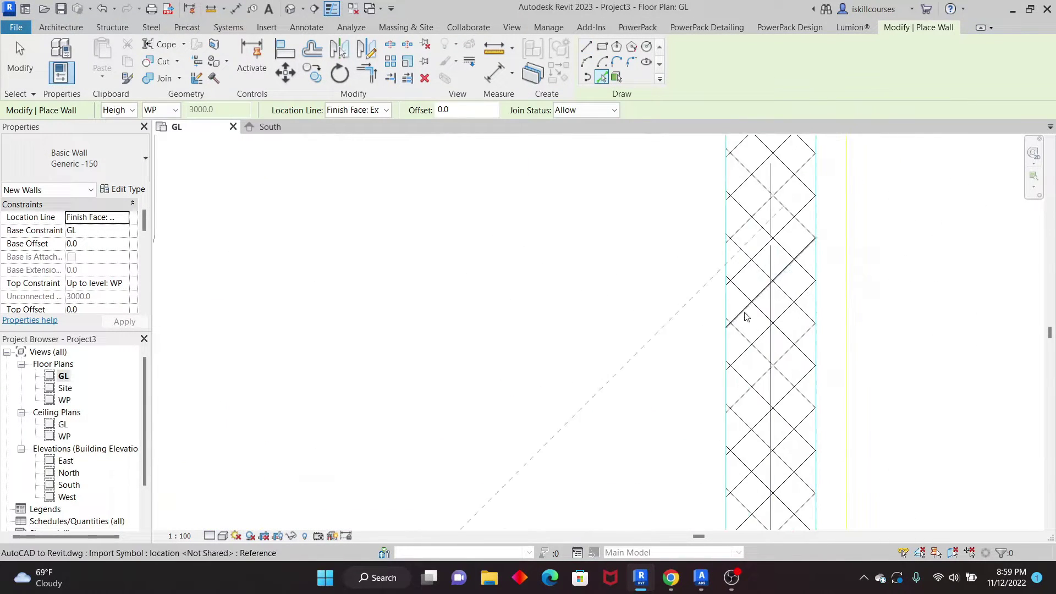
pyautogui.scroll(-2, 582, 337)
pyautogui.scroll(-4, 582, 337)
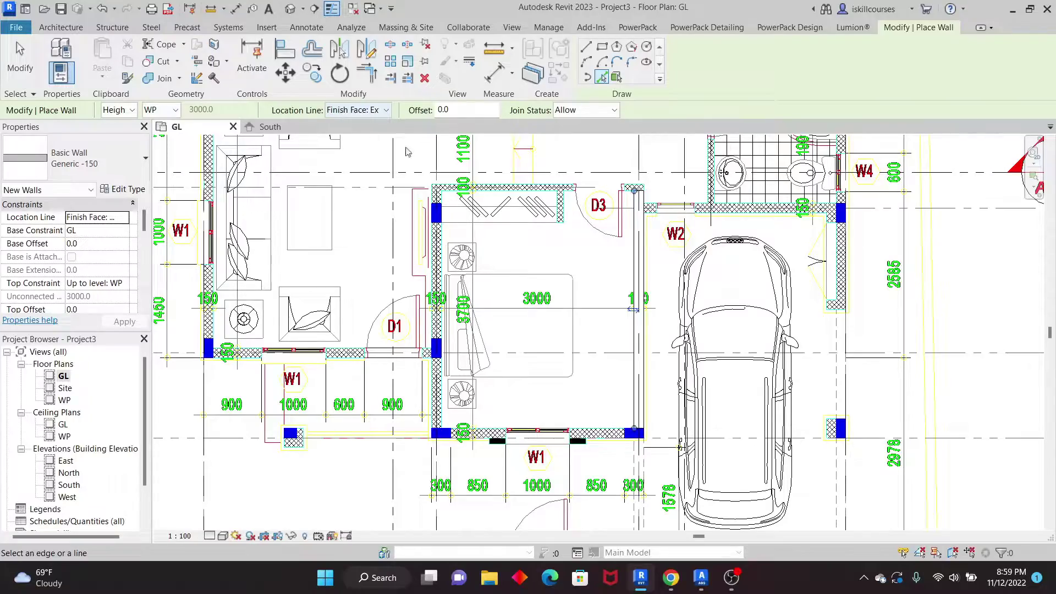
# Step: Trim/extend the north bedroom wall segment and the east bedroom wall to meet in a corner at the northeast column
pyautogui.scroll(4, 634, 291)
pyautogui.scroll(-1, 644, 266)
pyautogui.scroll(-6, 644, 266)
pyautogui.scroll(3, 797, 244)
pyautogui.scroll(2, 797, 244)
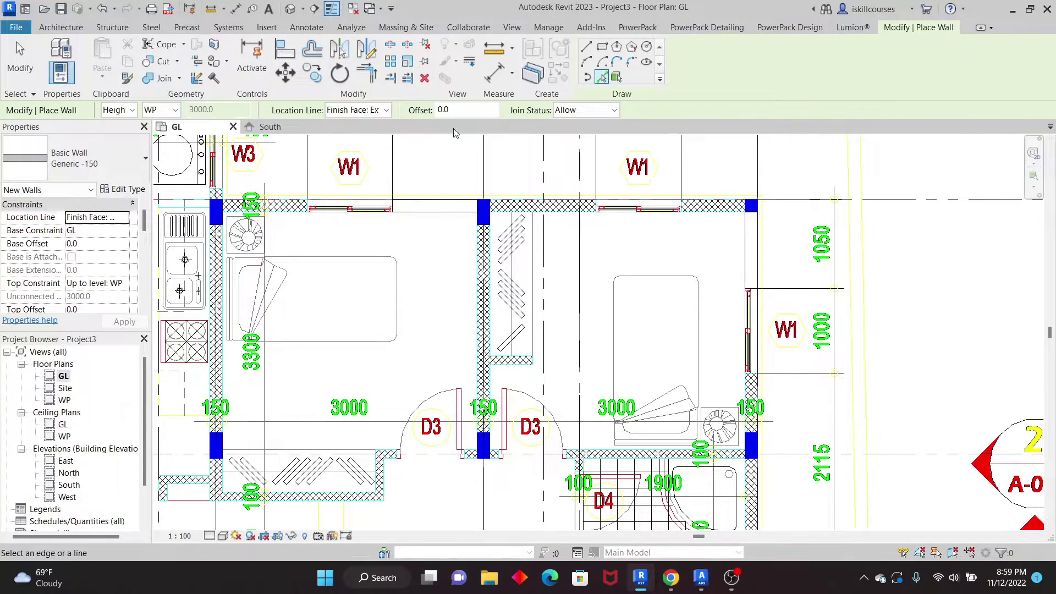
pyautogui.click(369, 75)
pyautogui.click(465, 208)
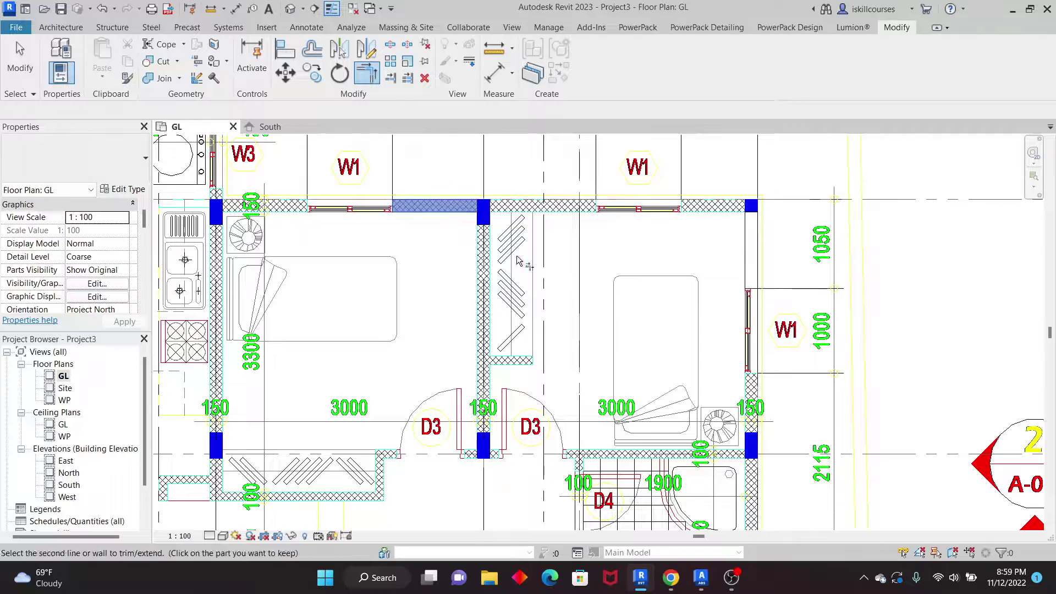
pyautogui.click(741, 270)
pyautogui.scroll(-2, 624, 208)
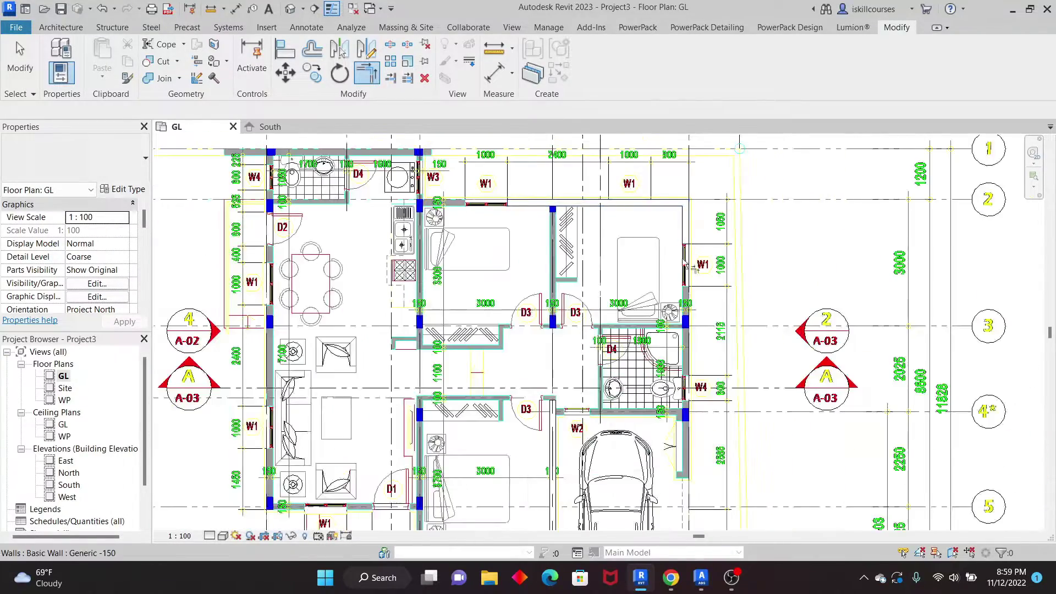
# Step: Create a Generic -150 architectural wall by picking the south end line of the short wall return beside the garage
pyautogui.scroll(2, 688, 363)
pyautogui.scroll(-2, 677, 385)
pyautogui.scroll(2, 665, 412)
pyautogui.scroll(-1, 659, 433)
pyautogui.scroll(3, 658, 433)
pyautogui.scroll(2, 627, 363)
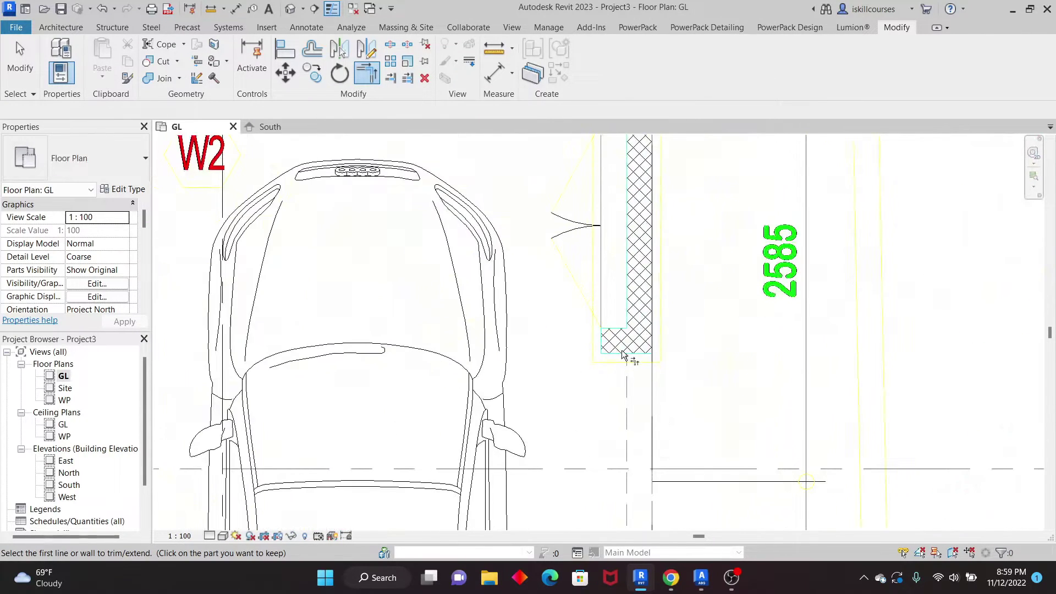
pyautogui.rightClick(512, 193)
pyautogui.click(542, 199)
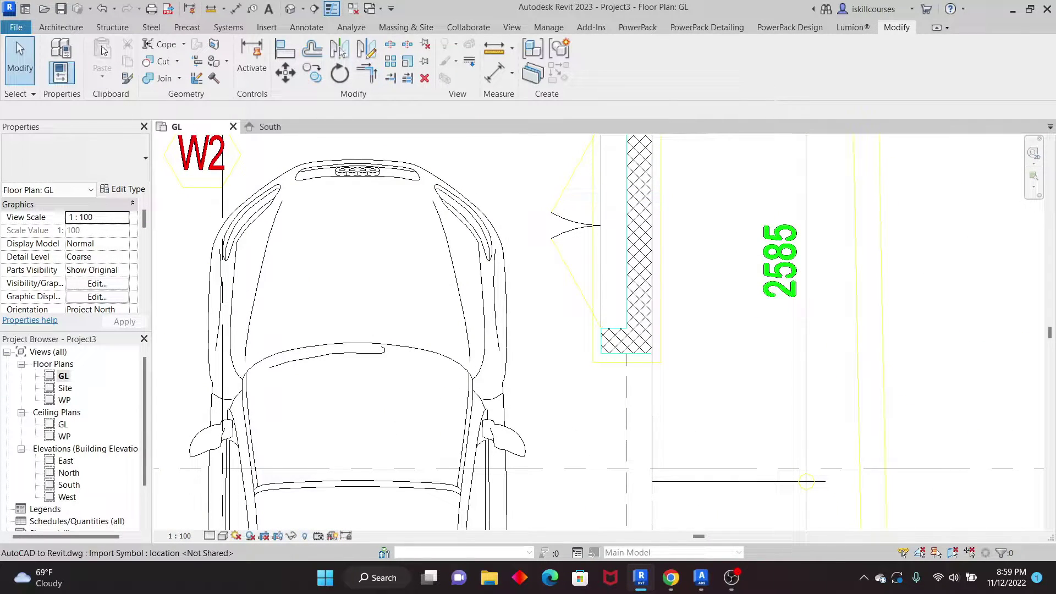
pyautogui.click(70, 29)
pyautogui.click(57, 72)
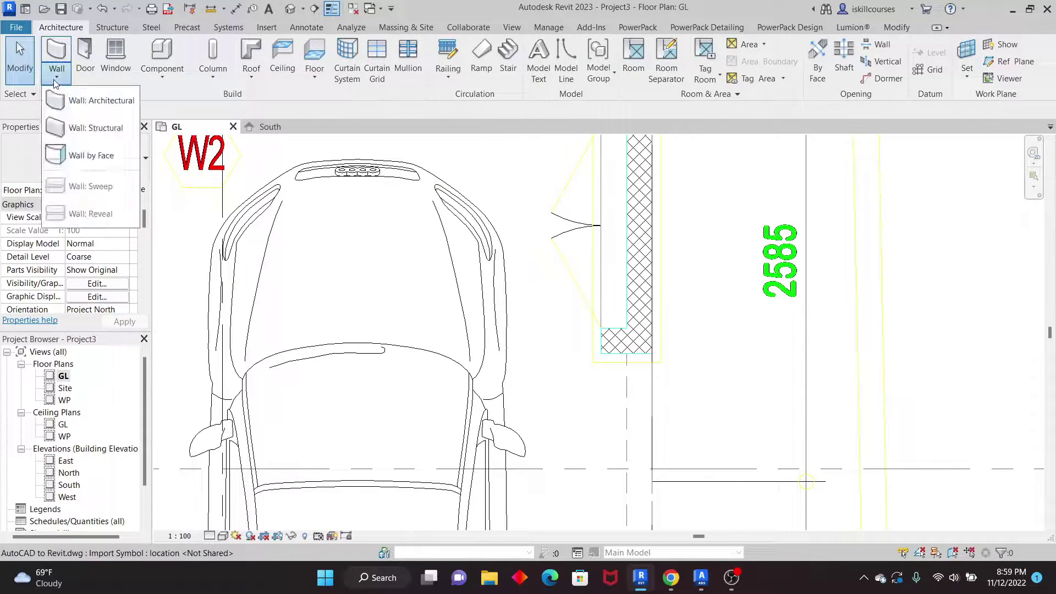
pyautogui.click(87, 102)
pyautogui.scroll(3, 637, 364)
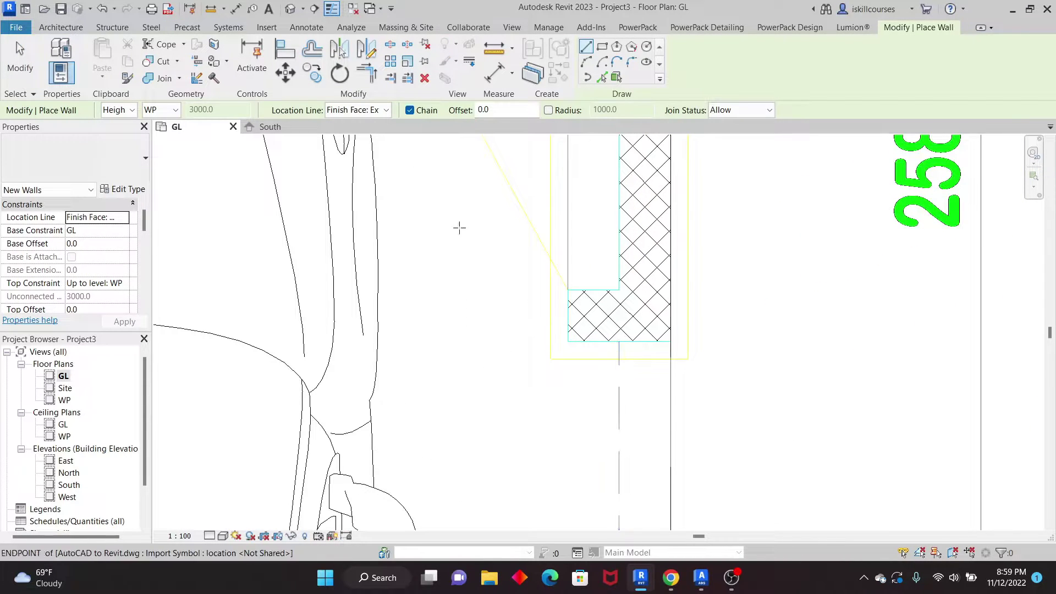
pyautogui.click(602, 77)
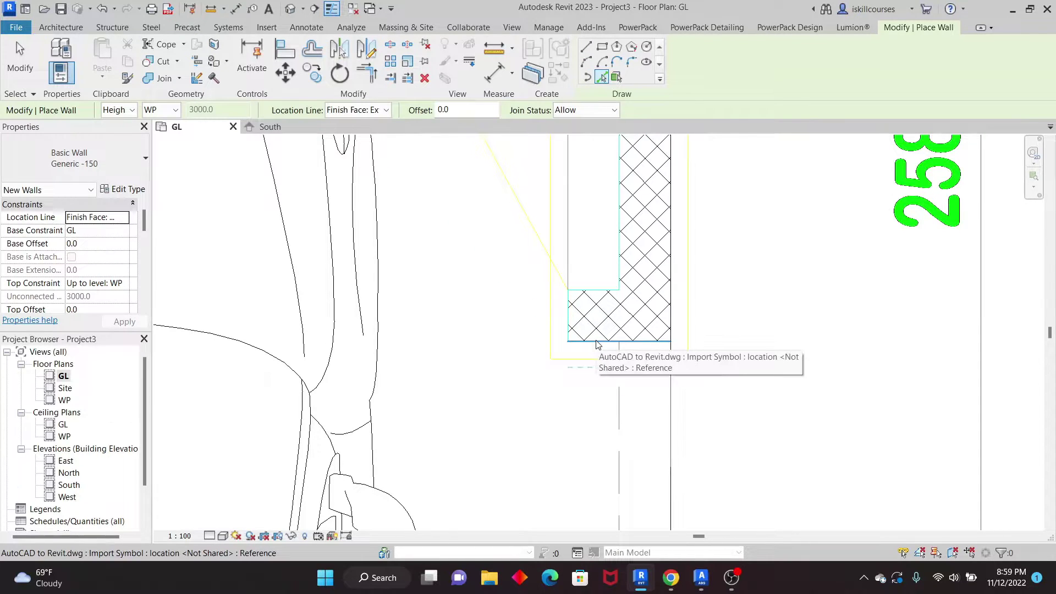
pyautogui.click(632, 360)
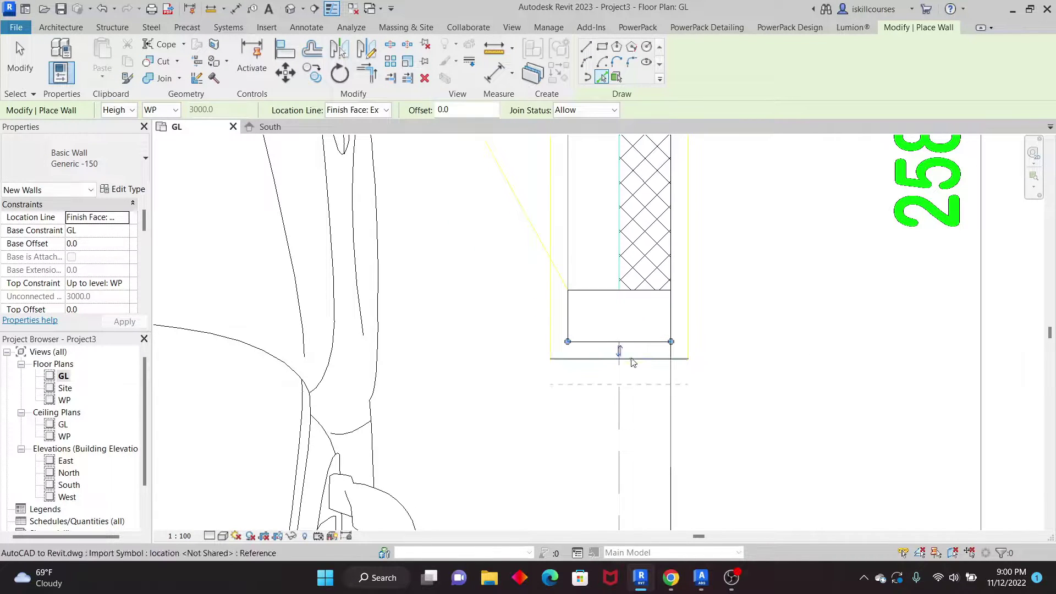
# Step: Trim/extend the short garage return wall and the long east wall to meet in a corner
pyautogui.scroll(-6, 633, 362)
pyautogui.scroll(-2, 603, 396)
pyautogui.scroll(4, 603, 396)
pyautogui.scroll(-1, 599, 416)
pyautogui.scroll(5, 595, 467)
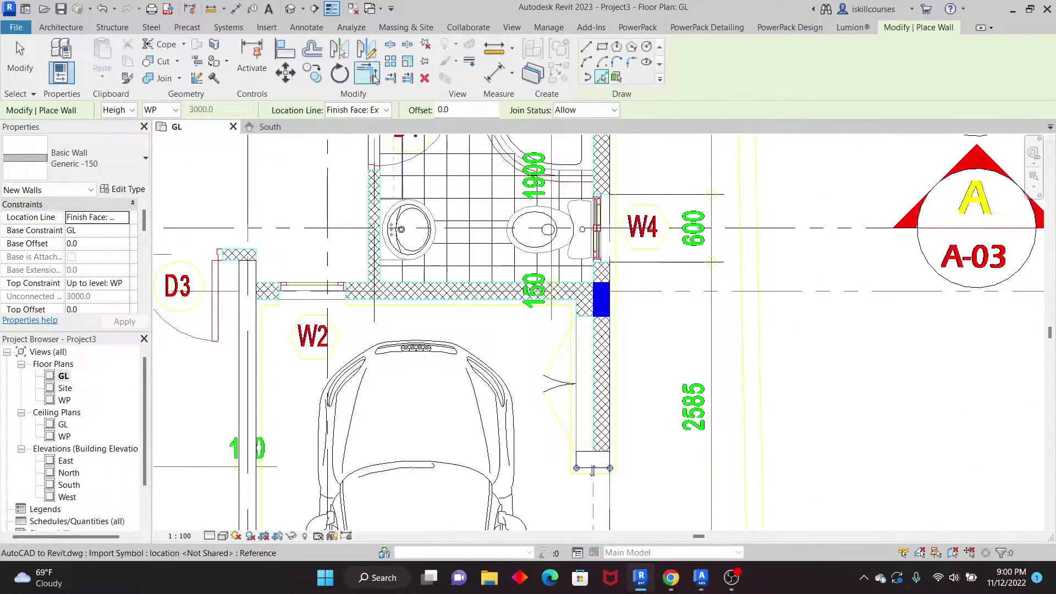
pyautogui.click(375, 79)
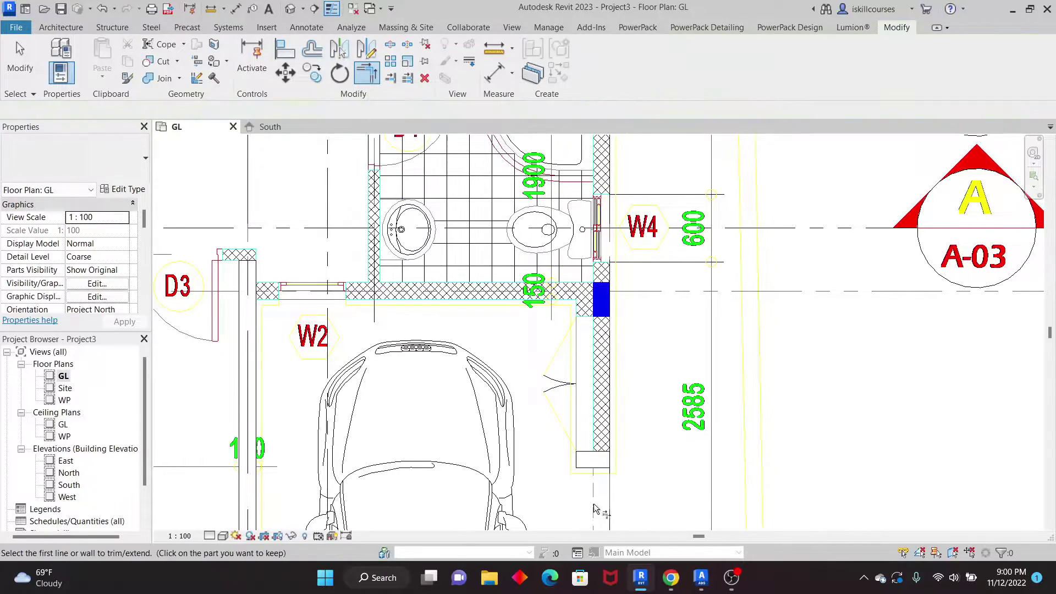
pyautogui.click(593, 462)
pyautogui.scroll(-3, 594, 474)
pyautogui.scroll(-2, 618, 357)
pyautogui.scroll(4, 602, 220)
pyautogui.scroll(-3, 598, 215)
pyautogui.scroll(-3, 598, 216)
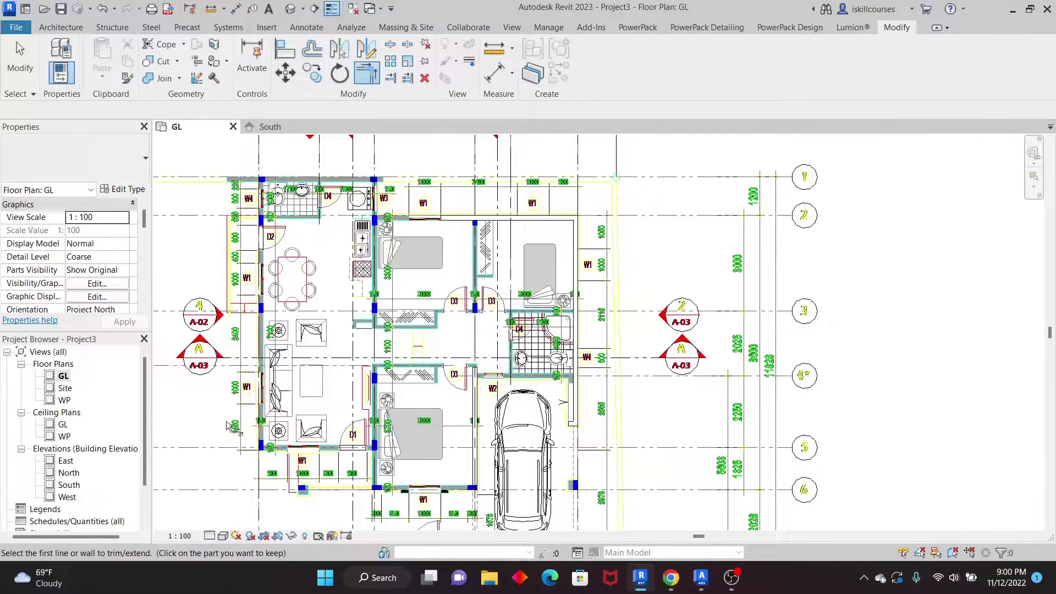
# Step: Extend the west end of the north bedroom wall across the W1 opening to the column beside the kitchen
pyautogui.scroll(2, 401, 269)
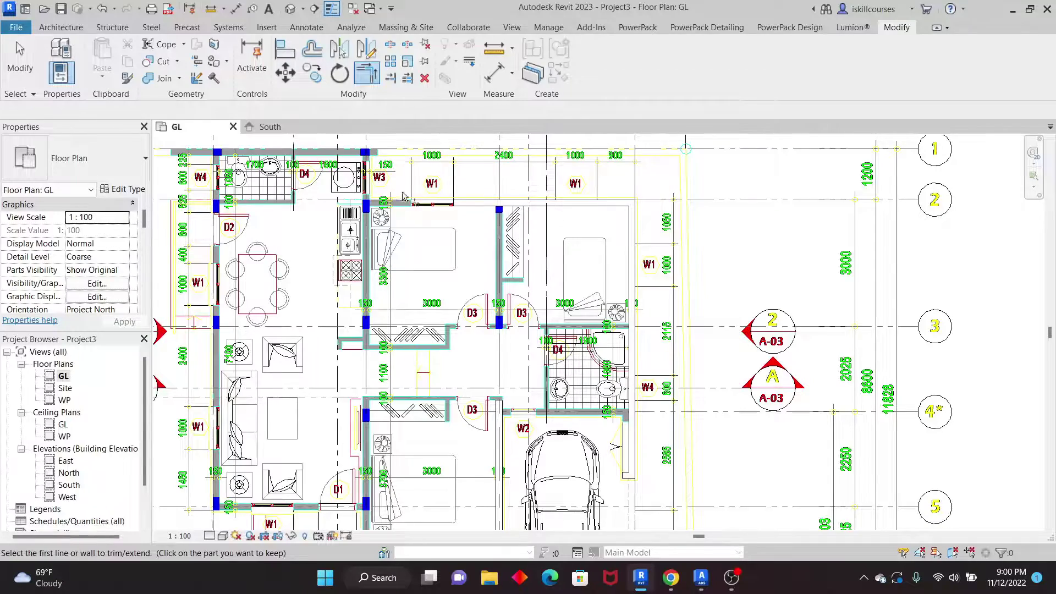
pyautogui.scroll(-2, 589, 295)
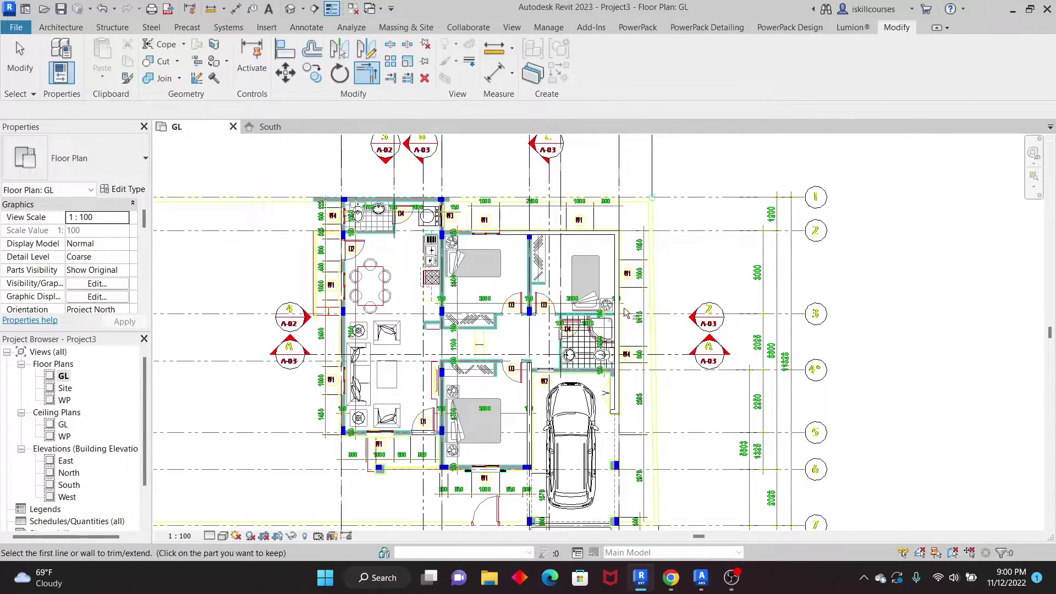
pyautogui.scroll(3, 616, 248)
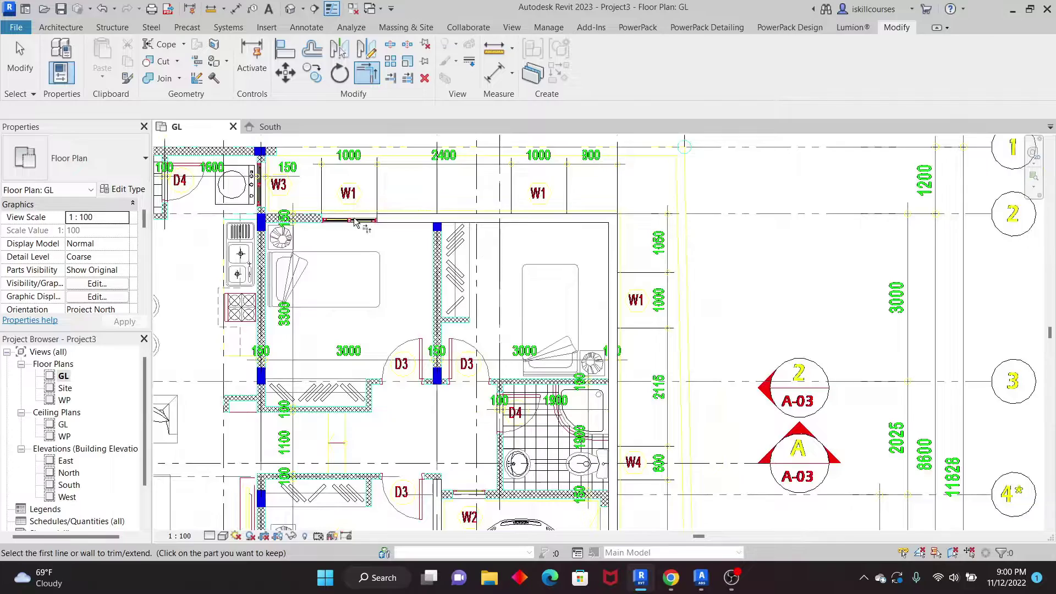
pyautogui.scroll(3, 355, 223)
pyautogui.rightClick(455, 177)
pyautogui.click(481, 182)
pyautogui.scroll(-1, 582, 264)
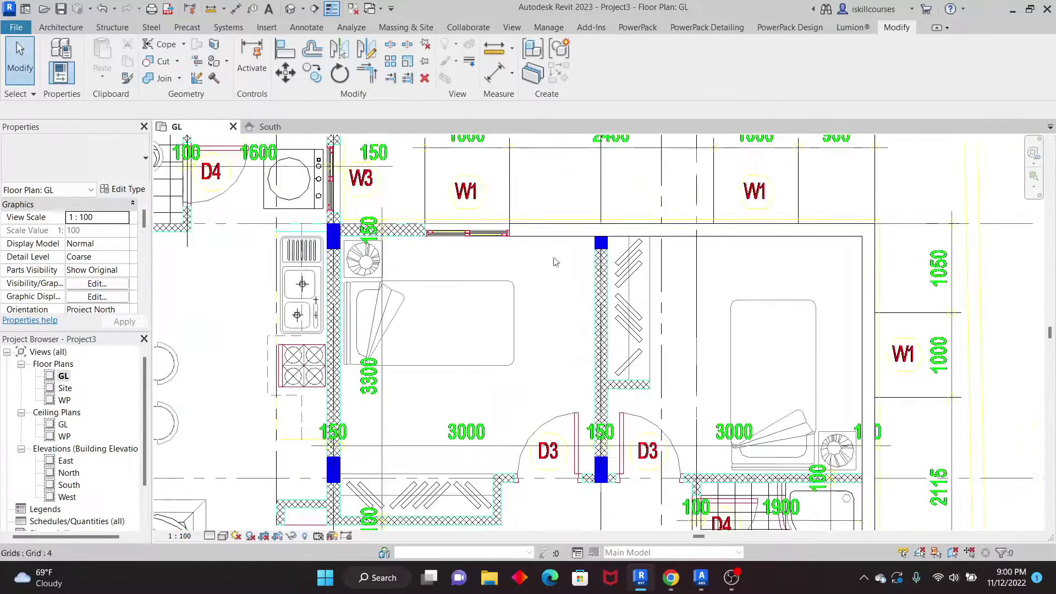
pyautogui.scroll(2, 582, 264)
pyautogui.click(583, 232)
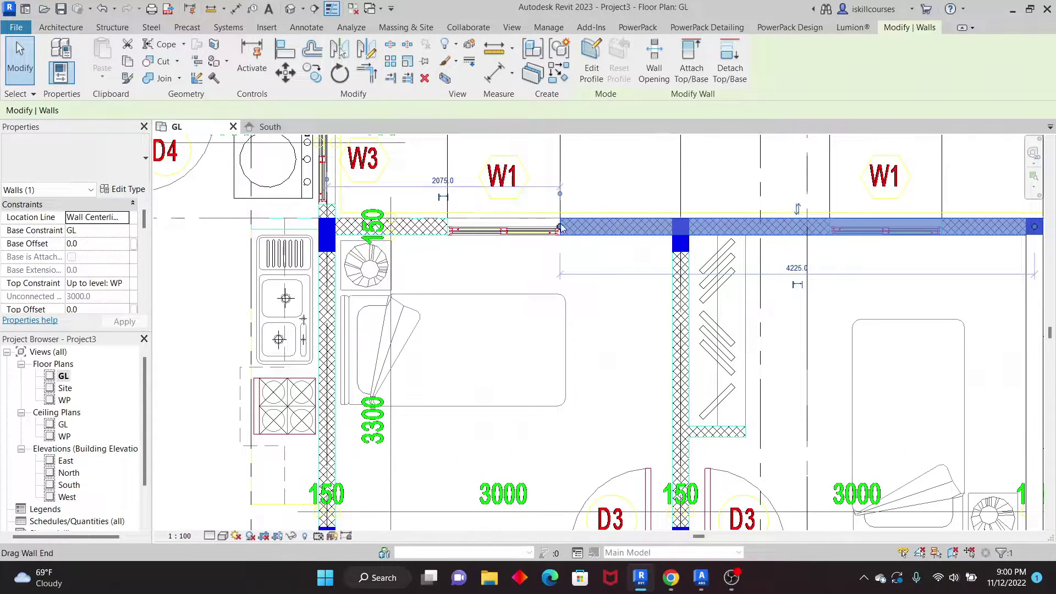
pyautogui.moveTo(560, 228); pyautogui.dragTo(549, 226)
pyautogui.moveTo(405, 226); pyautogui.dragTo(328, 226)
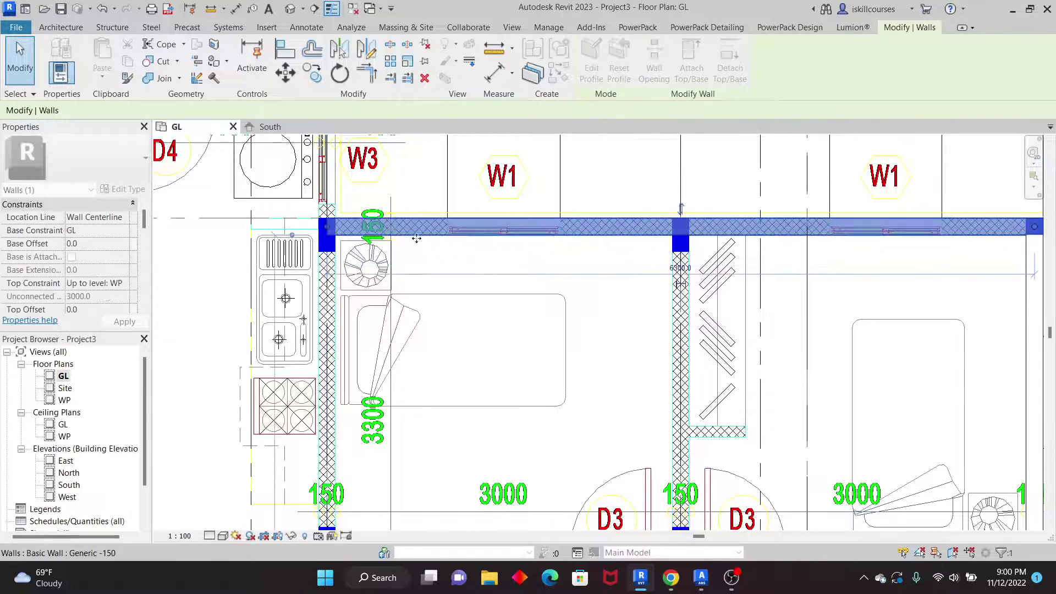
pyautogui.click(531, 266)
pyautogui.scroll(2, 518, 264)
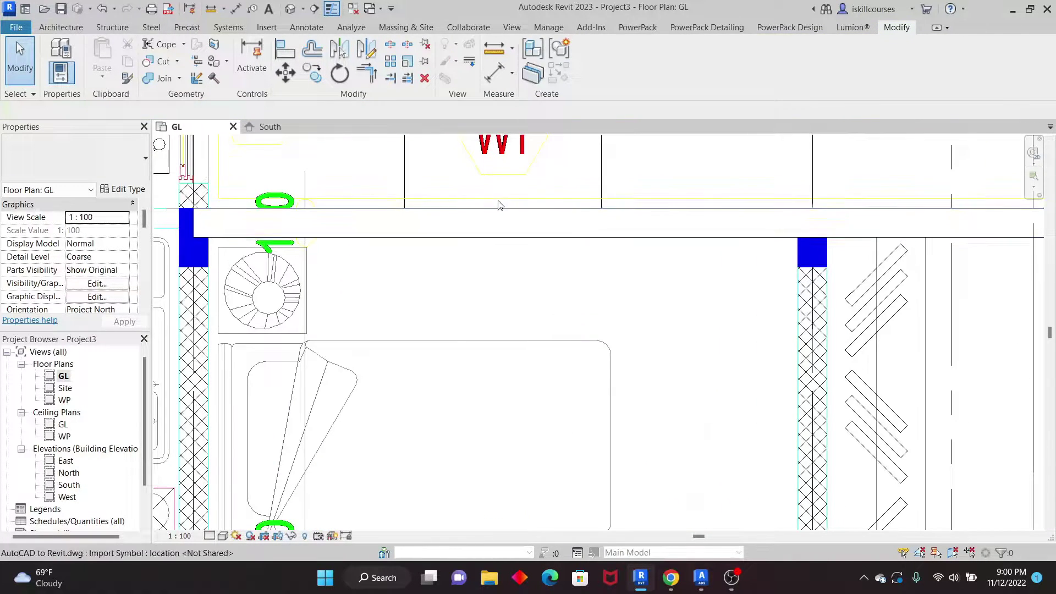
# Step: Set the floor plan view's detail level to Fine and its visual style to Wireframe
pyautogui.scroll(-3, 449, 231)
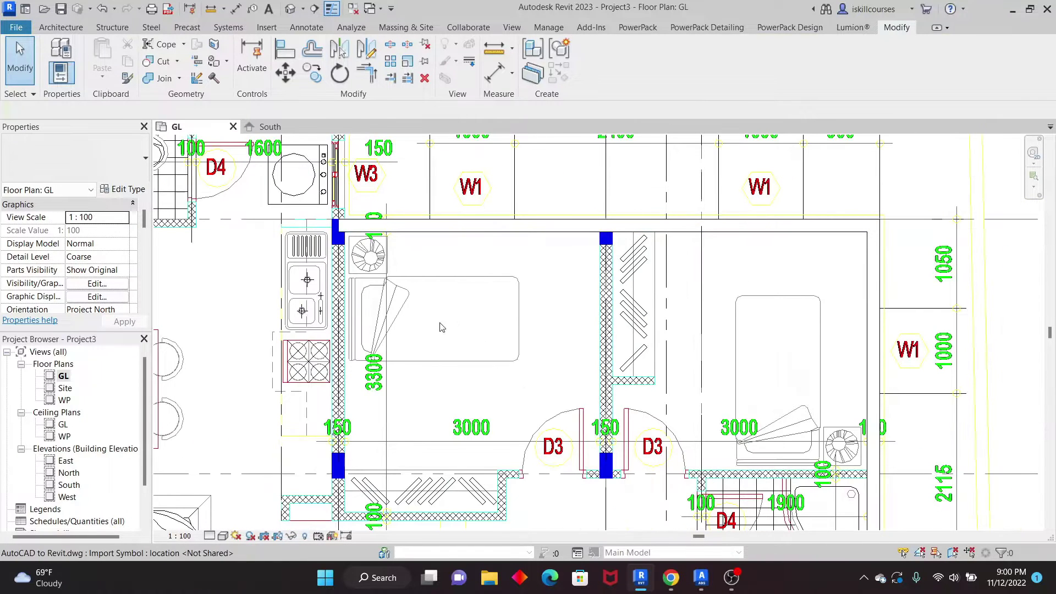
pyautogui.click(209, 537)
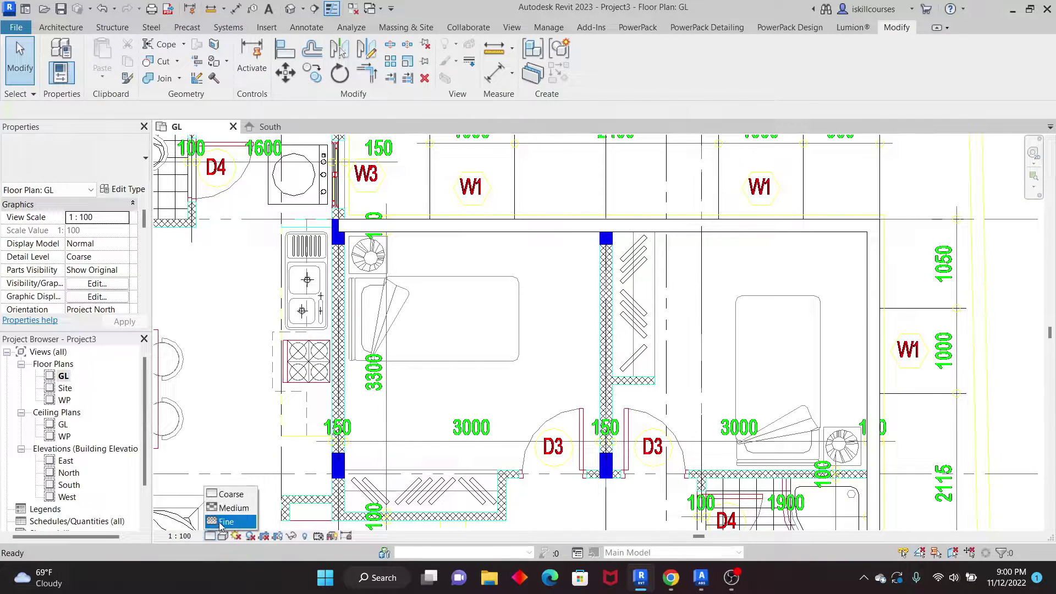
pyautogui.click(220, 522)
pyautogui.click(223, 537)
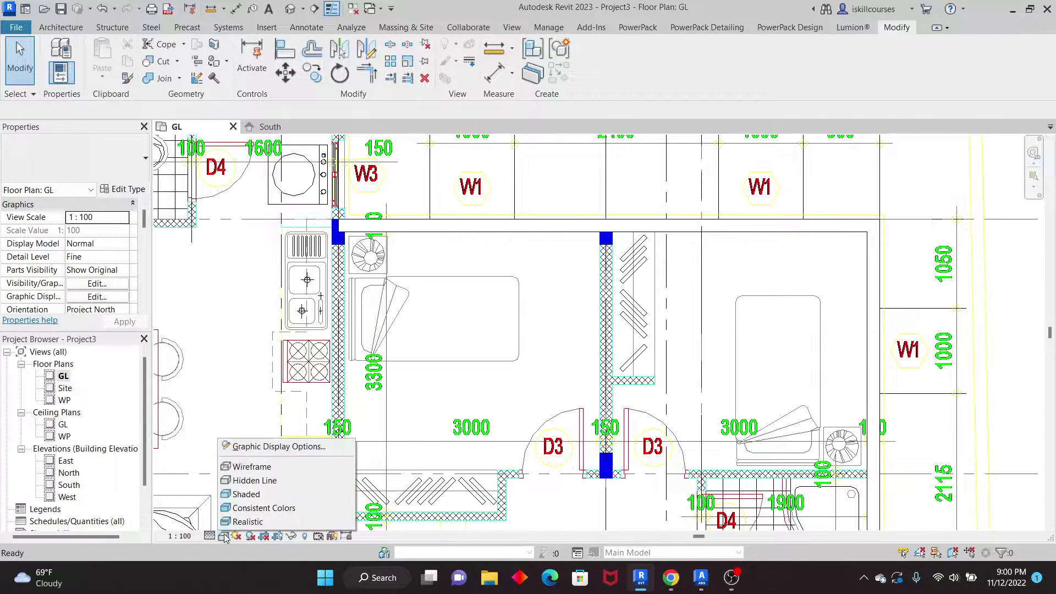
pyautogui.click(250, 467)
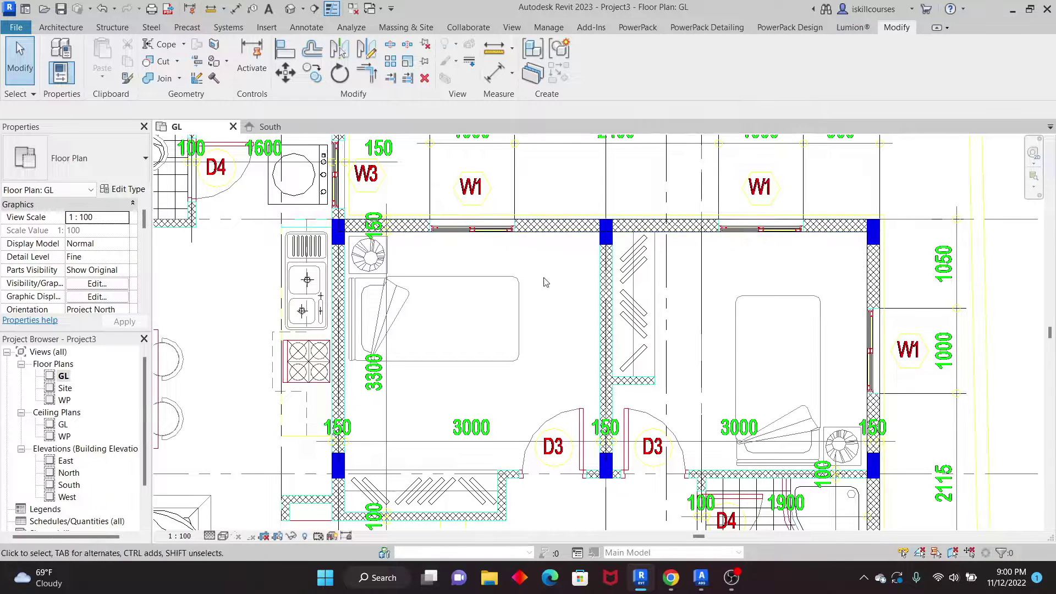
# Step: Switch the plan's visual style to Hidden Line and back to Wireframe to compare how the walls display over the drawing
pyautogui.click(571, 231)
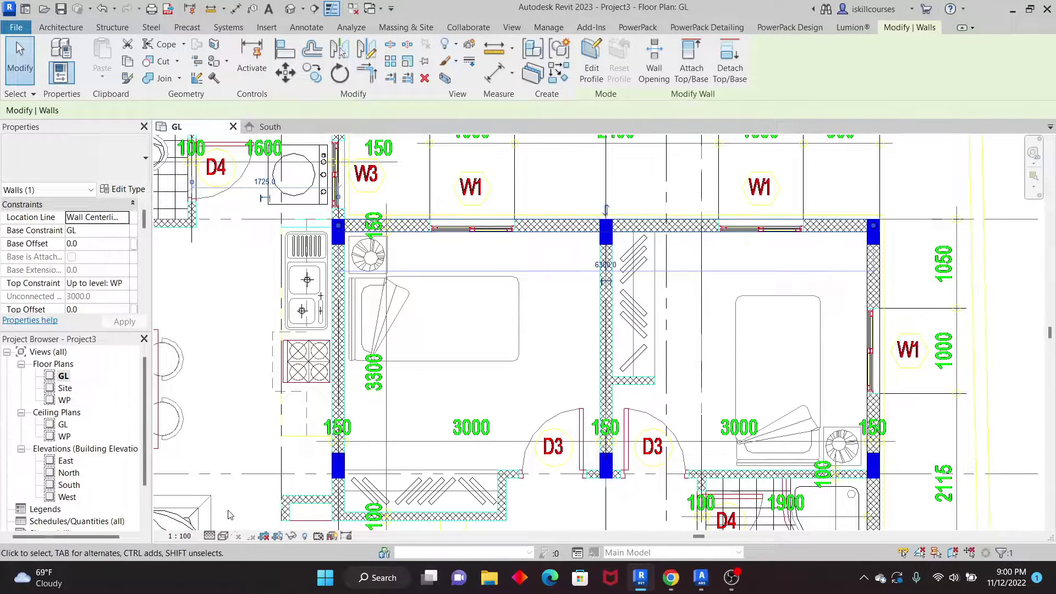
pyautogui.click(210, 537)
pyautogui.click(223, 537)
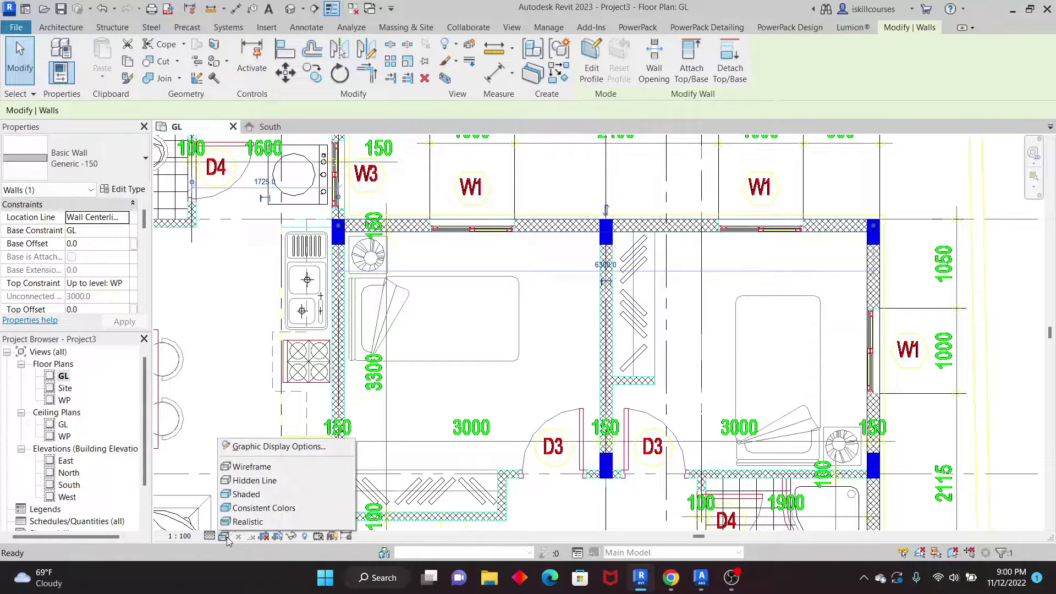
pyautogui.click(242, 482)
pyautogui.click(530, 286)
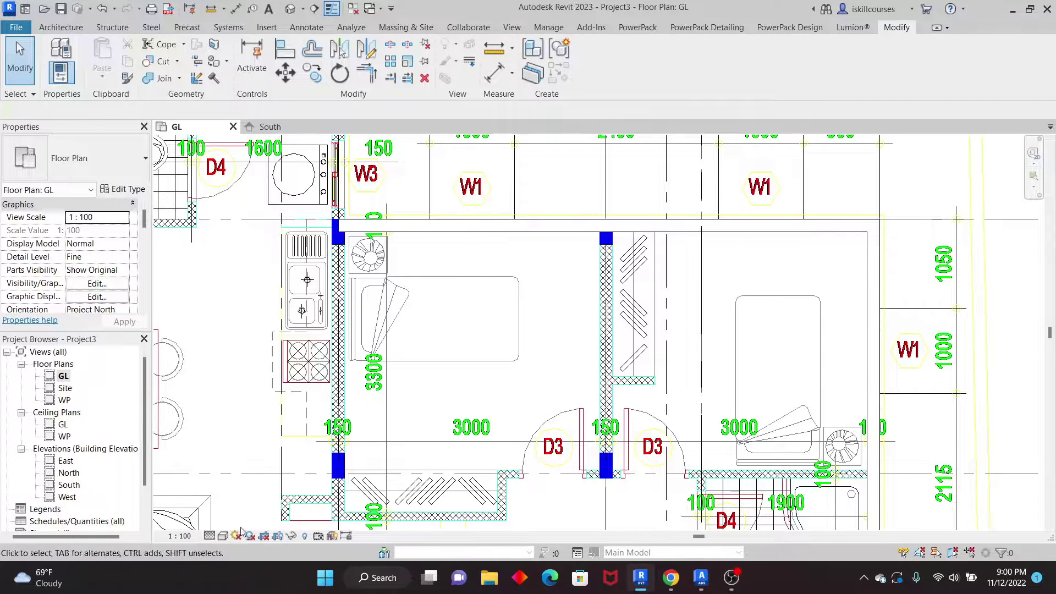
pyautogui.click(223, 536)
pyautogui.click(242, 466)
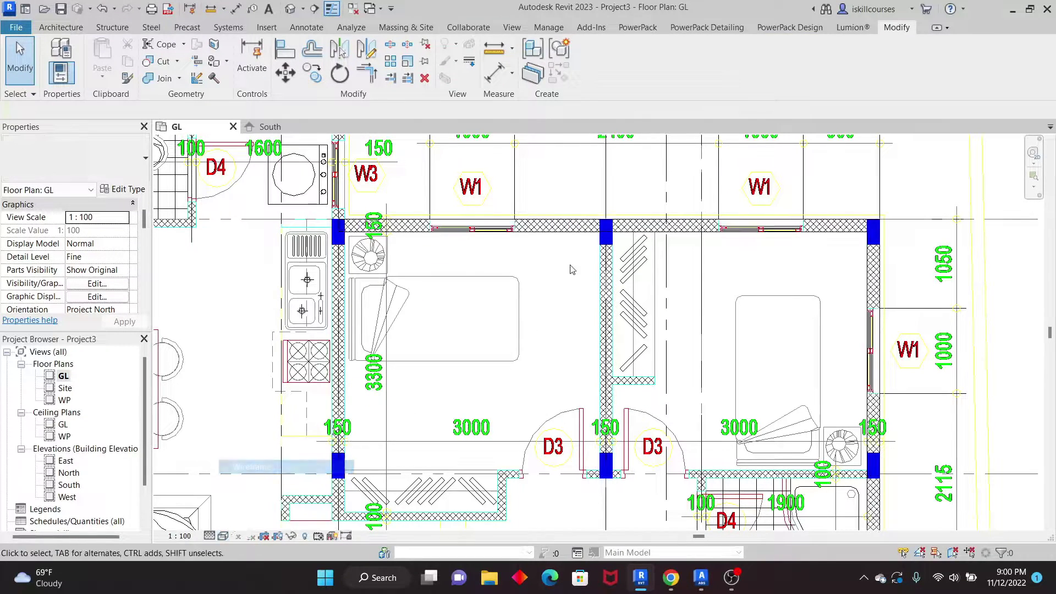
# Step: Start placing an M_Fixed 0406 x 0610mm window and set its type width to 1000 mm
pyautogui.scroll(3, 509, 234)
pyautogui.scroll(1, 509, 234)
pyautogui.scroll(-3, 375, 262)
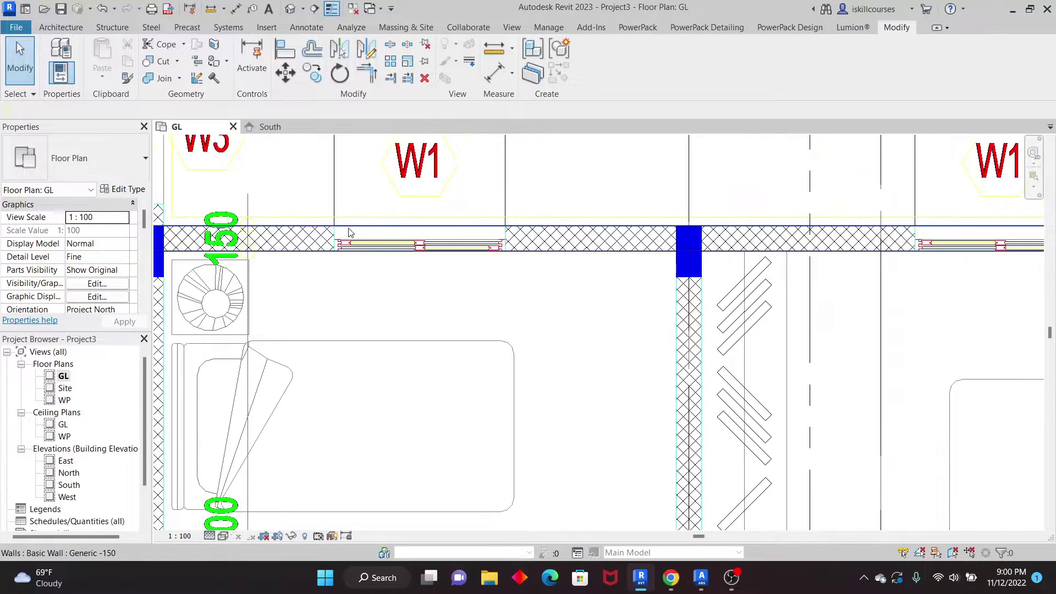
pyautogui.scroll(-2, 463, 259)
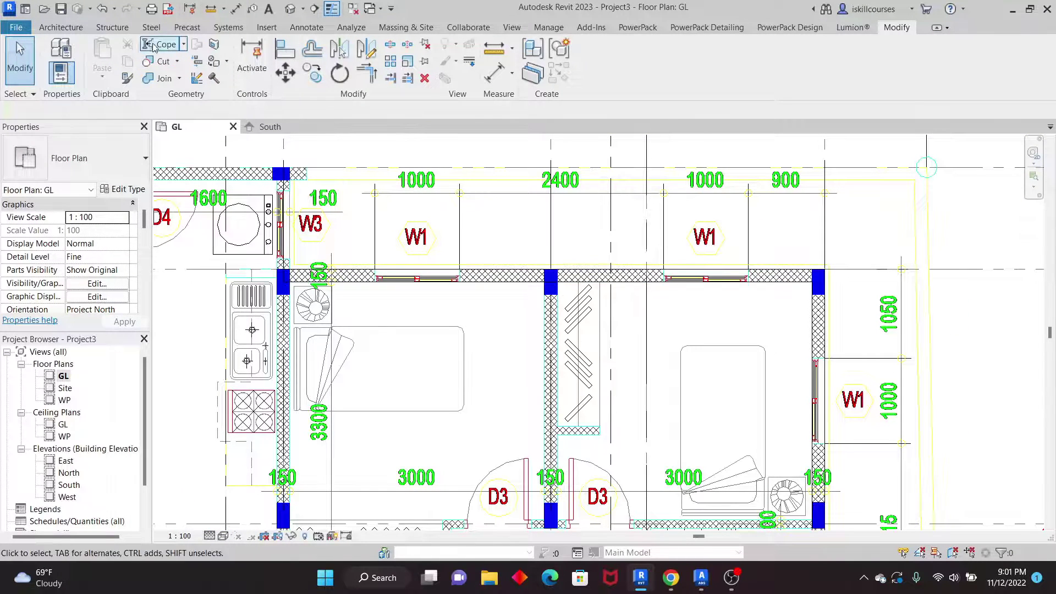
pyautogui.click(61, 28)
pyautogui.click(120, 59)
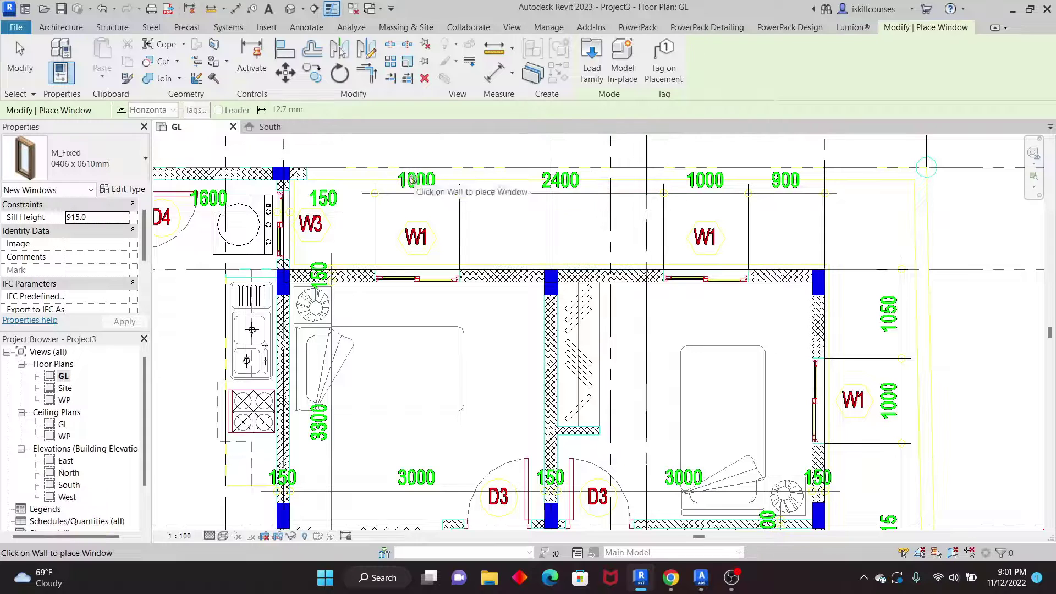
pyautogui.click(122, 190)
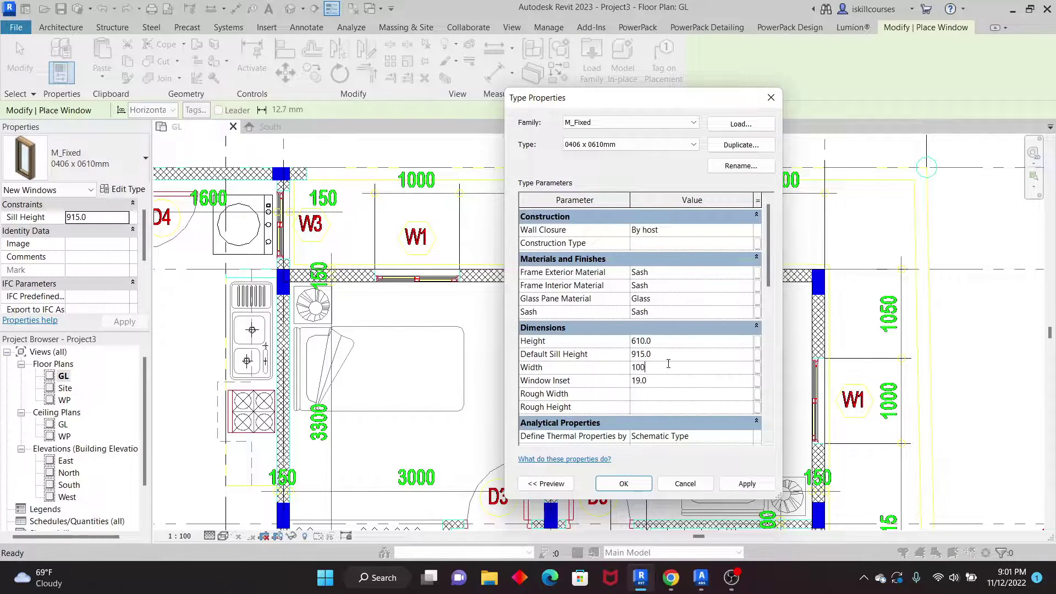
pyautogui.click(624, 484)
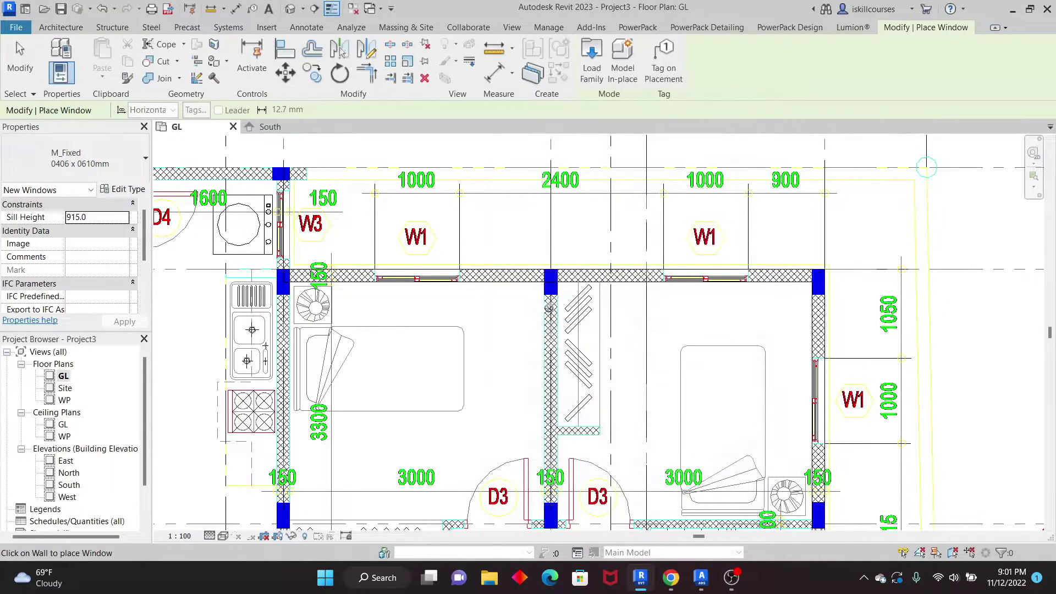
# Step: Place the M_Fixed window in the north bedroom wall, lined up with the drawing's western W1 opening
pyautogui.scroll(2, 410, 278)
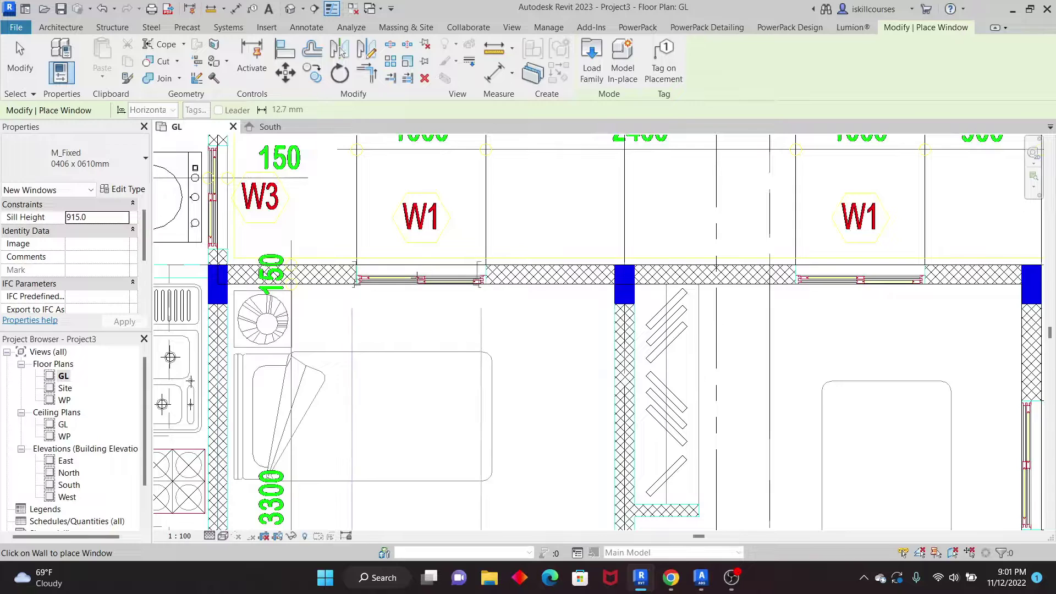
pyautogui.click(422, 280)
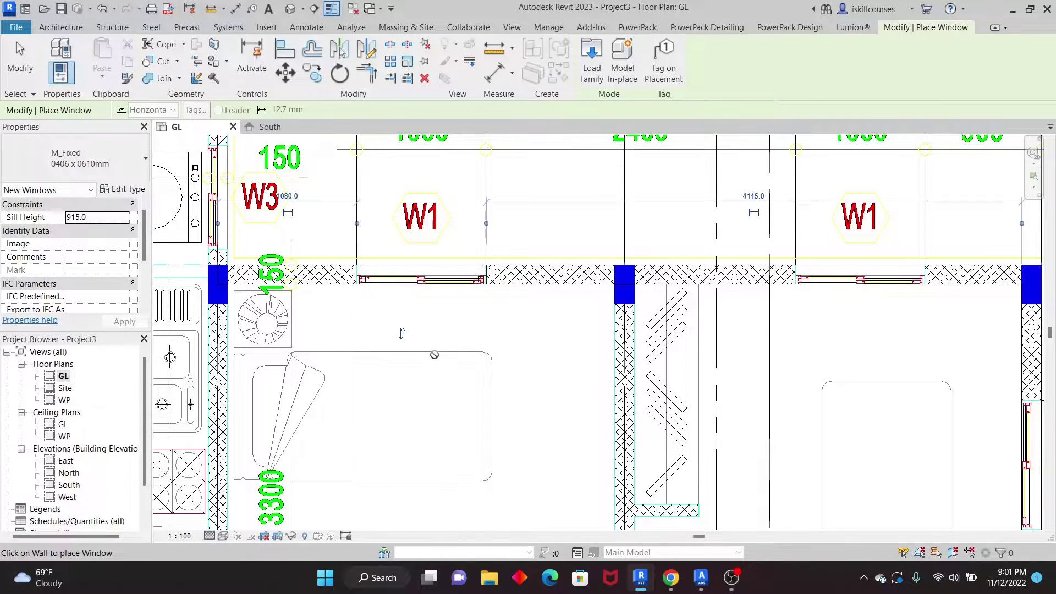
pyautogui.rightClick(520, 171)
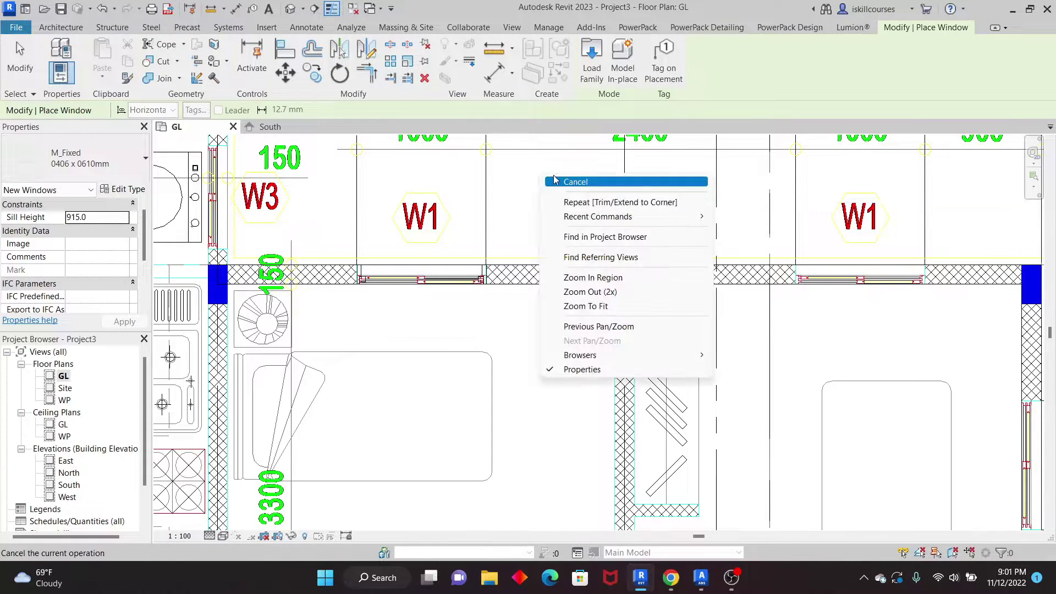
pyautogui.click(542, 175)
# Step: Set the floor plan's visual style to Hidden Line
pyautogui.scroll(-2, 428, 258)
pyautogui.scroll(-2, 428, 258)
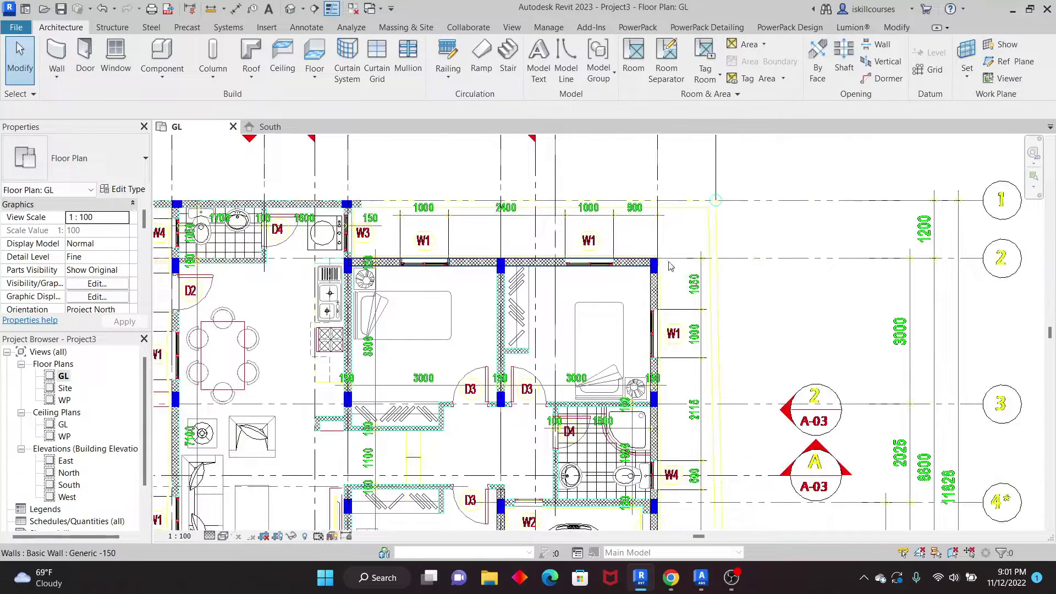
pyautogui.scroll(-1, 432, 275)
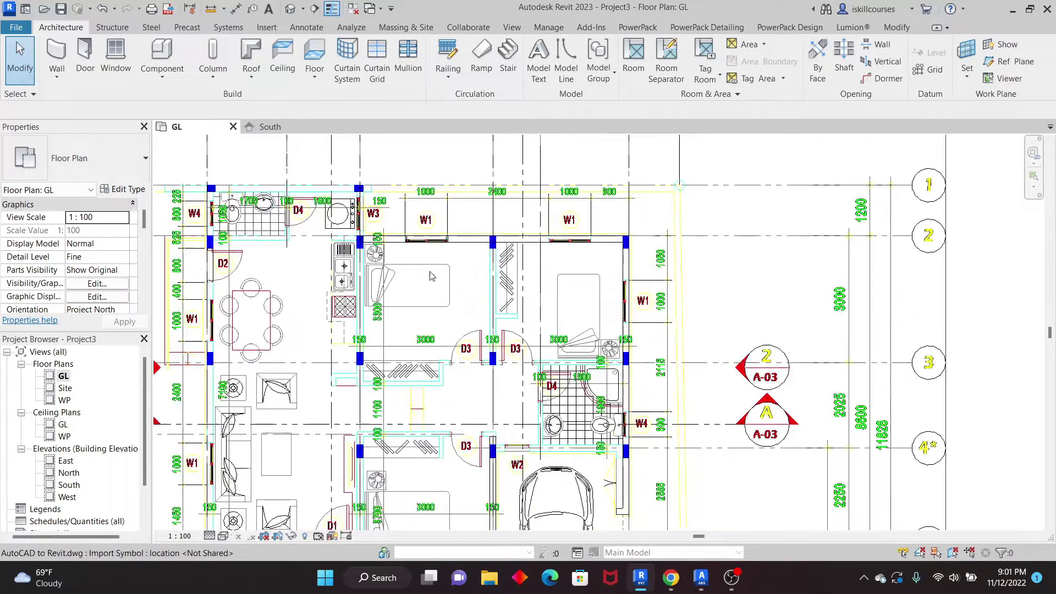
pyautogui.click(224, 537)
pyautogui.click(246, 482)
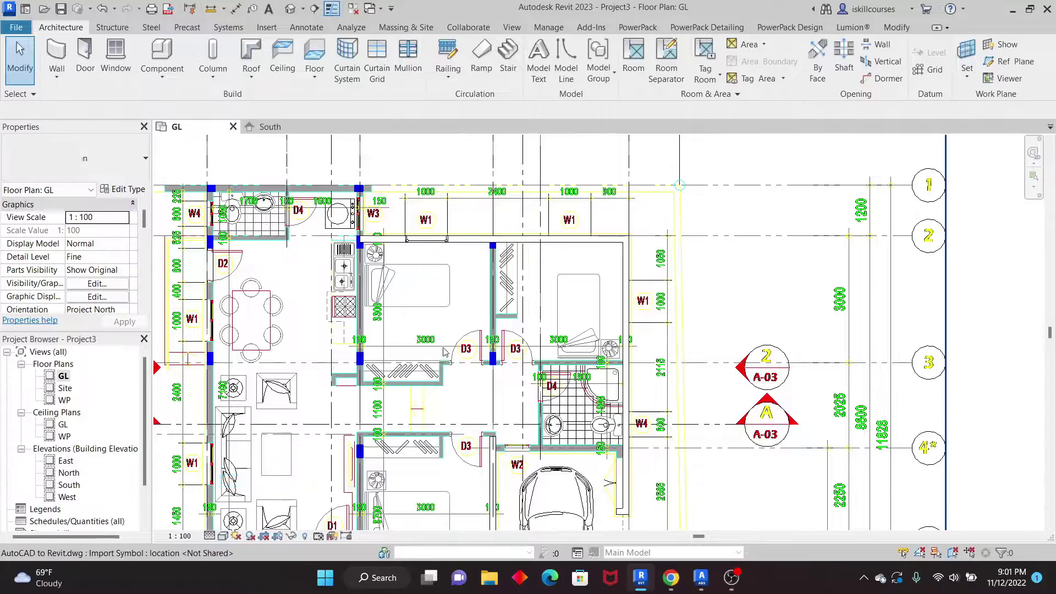
pyautogui.scroll(4, 444, 244)
pyautogui.scroll(-2, 517, 250)
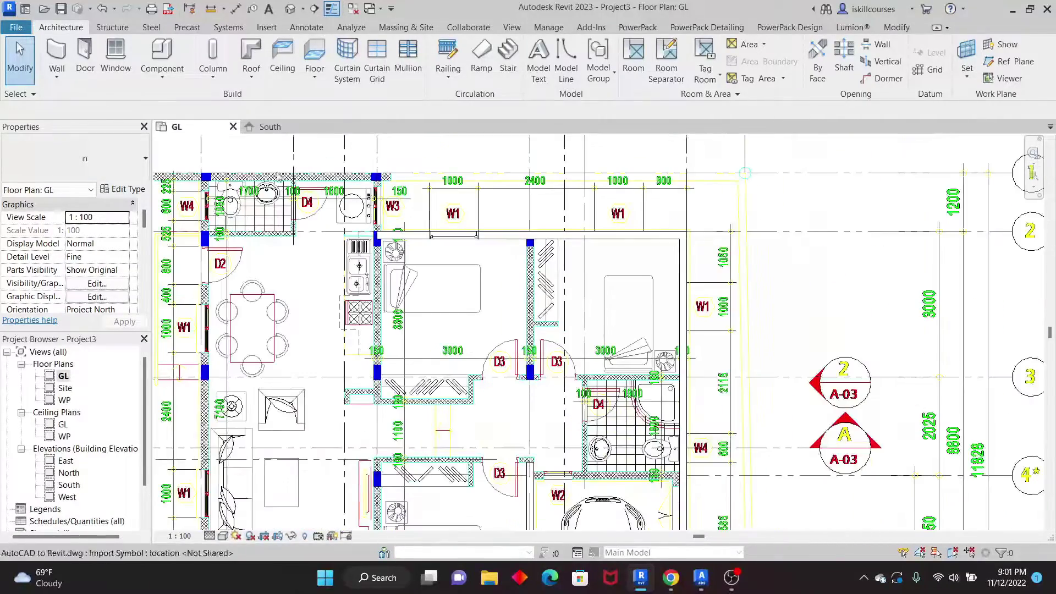
pyautogui.scroll(3, 543, 273)
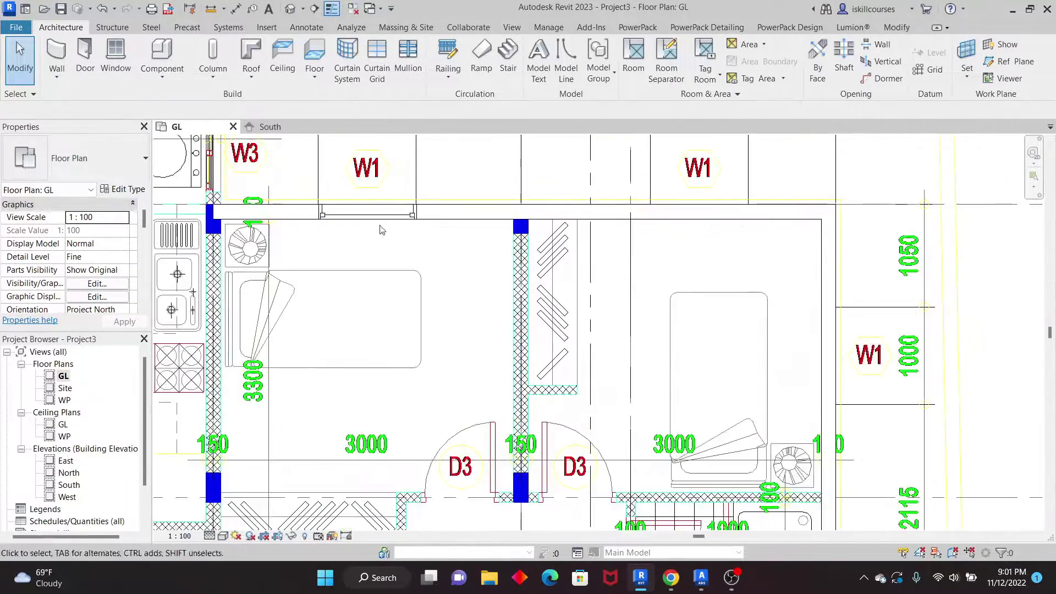
pyautogui.scroll(-3, 455, 226)
pyautogui.scroll(2, 466, 315)
pyautogui.scroll(-3, 467, 315)
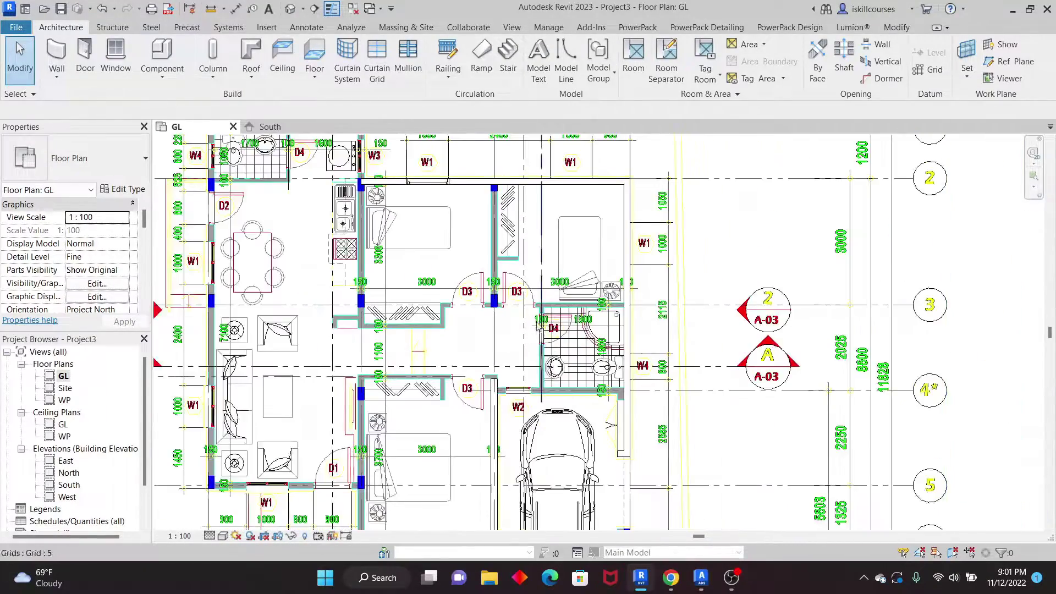
# Step: Trace a Generic -150 wall from the drawing line between the hallway and the south bedroom's wardrobe, using Pick Lines
pyautogui.scroll(2, 424, 372)
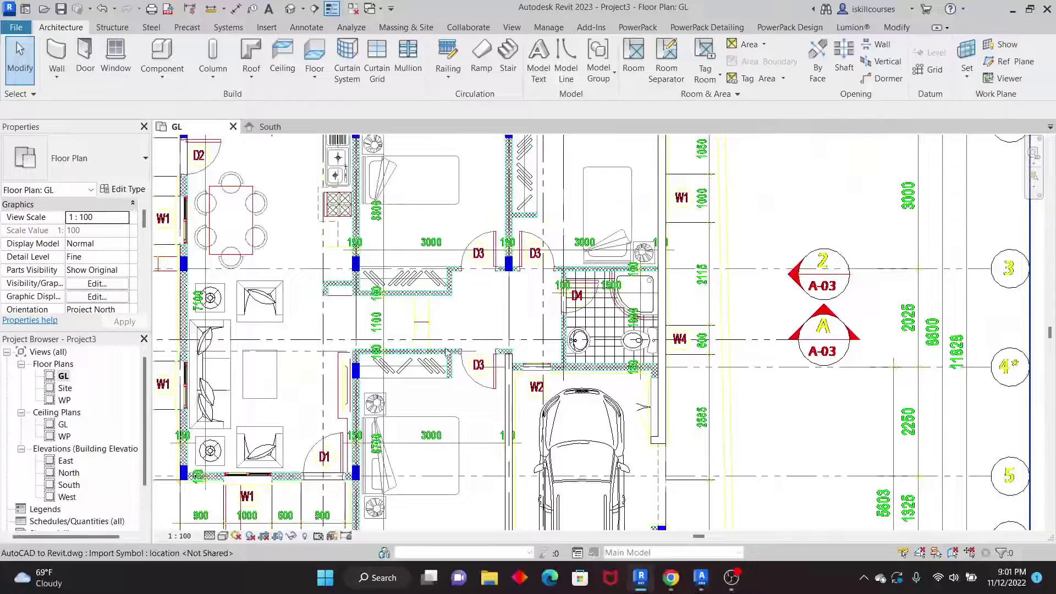
pyautogui.click(58, 53)
pyautogui.scroll(1, 449, 376)
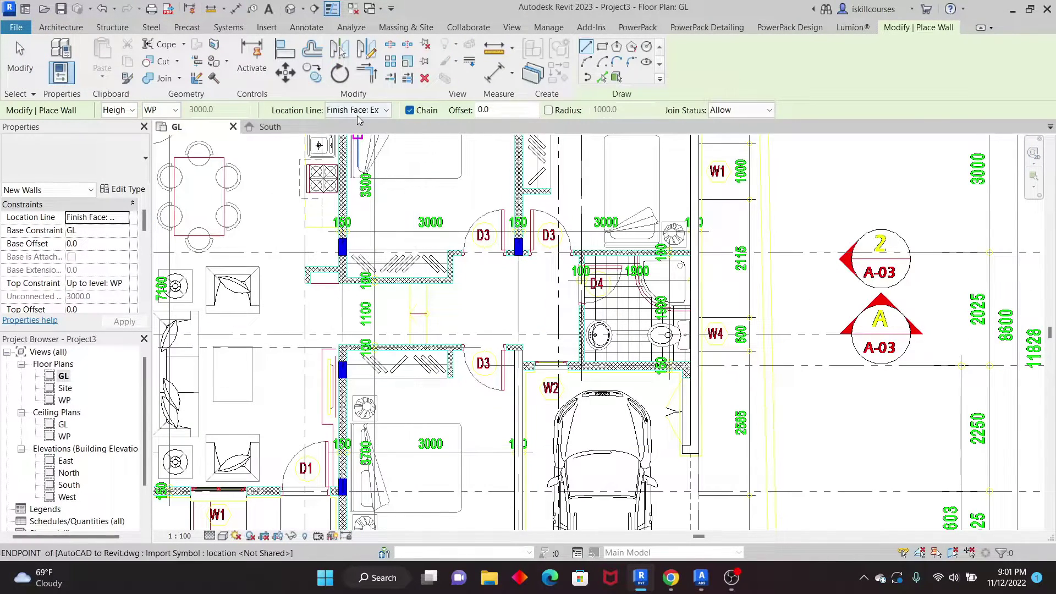
pyautogui.scroll(4, 425, 334)
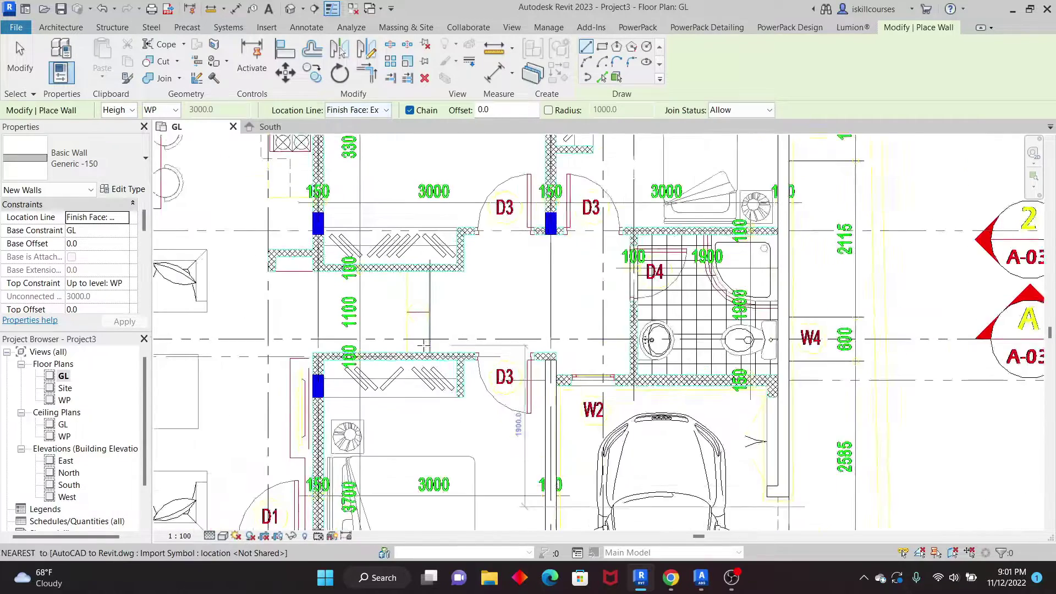
pyautogui.click(602, 78)
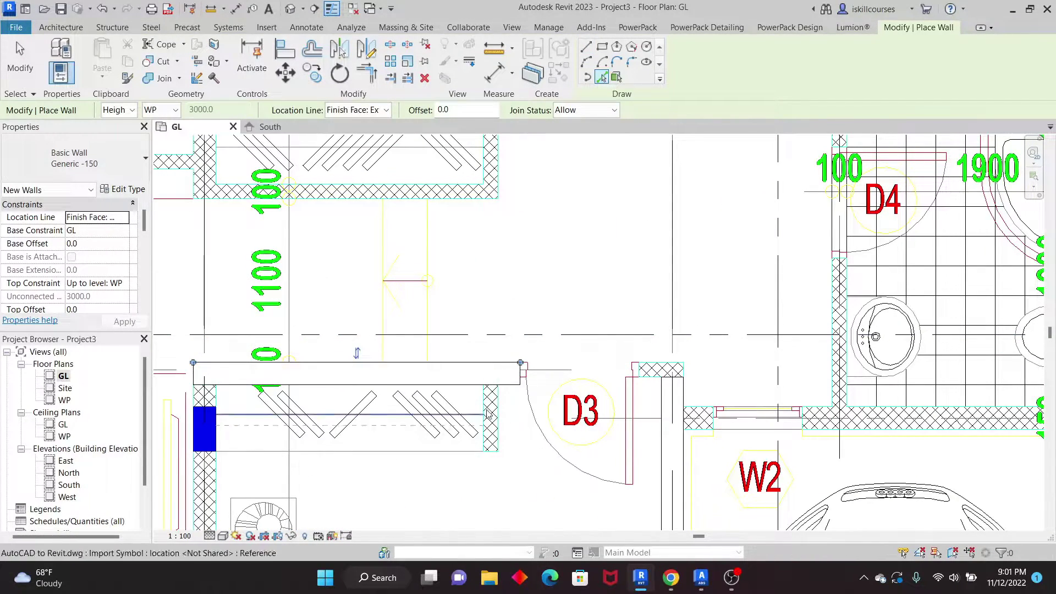
pyautogui.rightClick(537, 244)
pyautogui.click(550, 250)
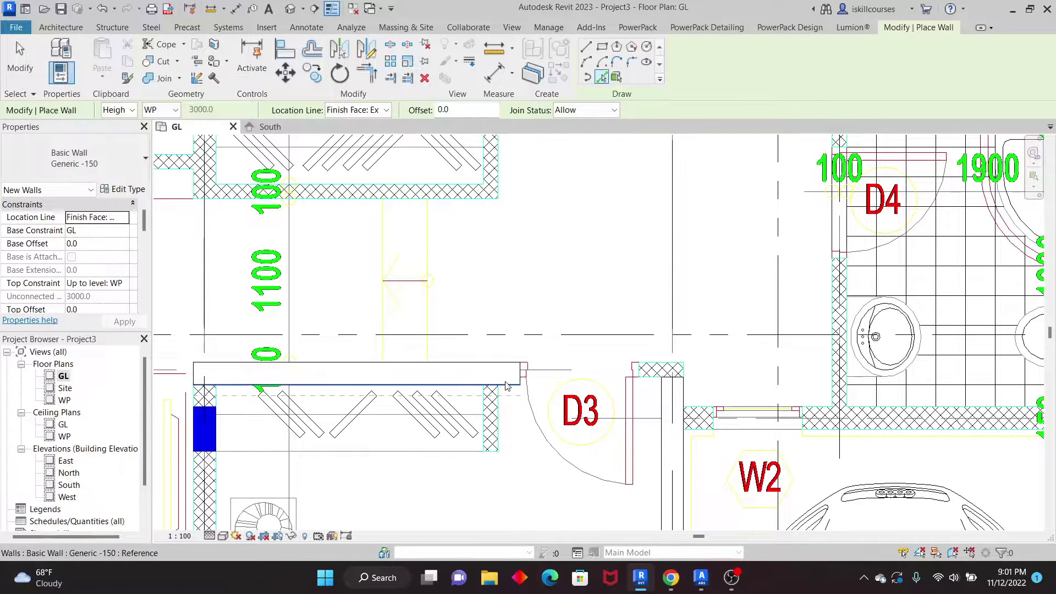
pyautogui.rightClick(517, 239)
pyautogui.click(542, 246)
# Step: Extend the new wall's east end across the D3 opening to the corner with the south bedroom's east wall
pyautogui.click(507, 382)
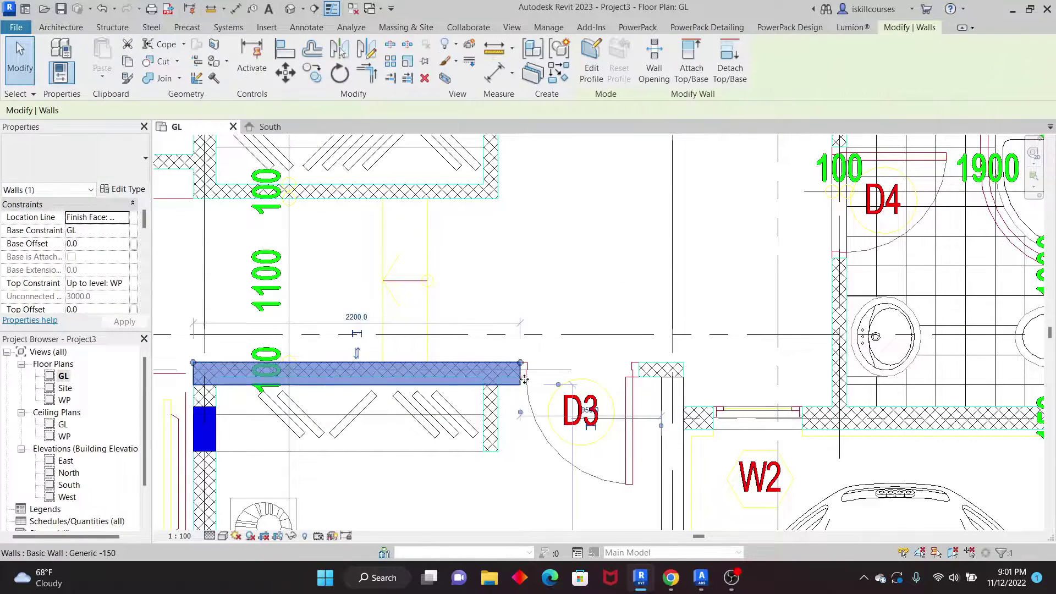
pyautogui.moveTo(522, 363); pyautogui.dragTo(682, 362)
pyautogui.click(558, 321)
pyautogui.scroll(-3, 559, 320)
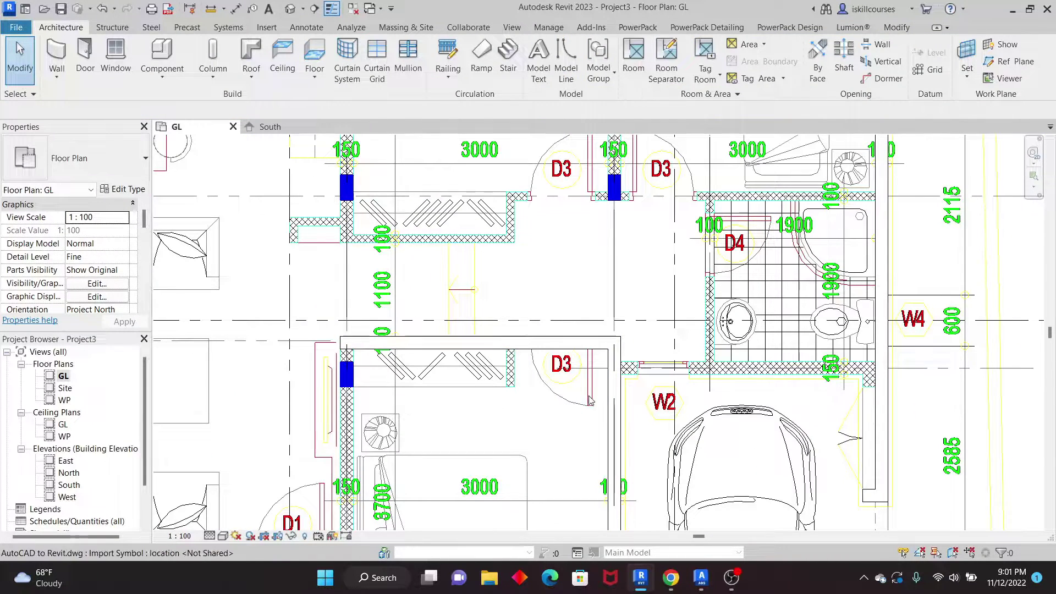
# Step: Duplicate the M_Single-Flush 0915 x 2134mm door type for placement and set the copy's width to 900 mm
pyautogui.scroll(2, 601, 409)
pyautogui.scroll(-4, 516, 400)
pyautogui.scroll(1, 516, 400)
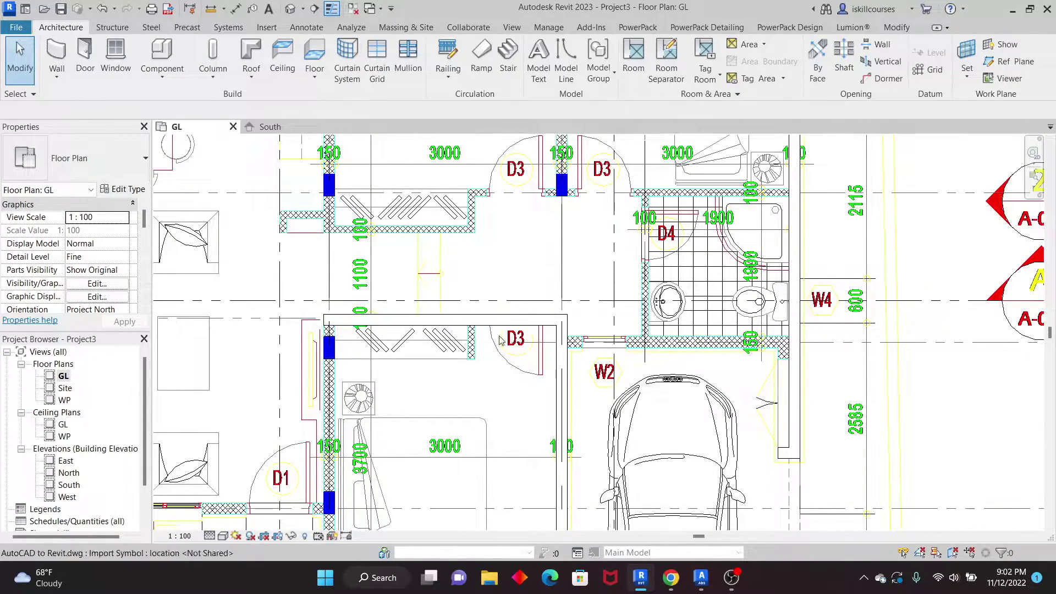
pyautogui.click(85, 55)
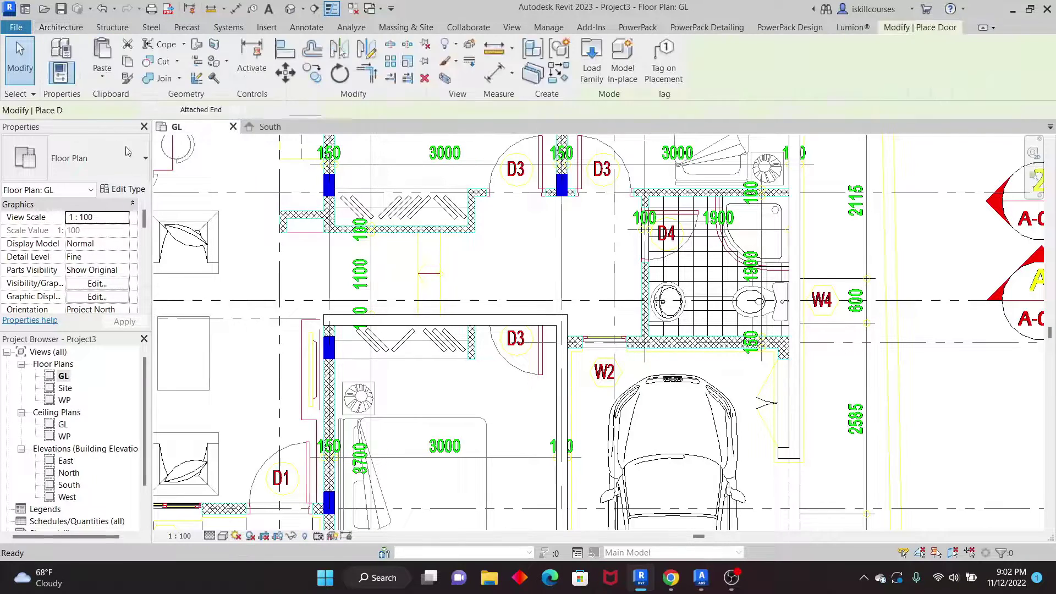
pyautogui.click(134, 165)
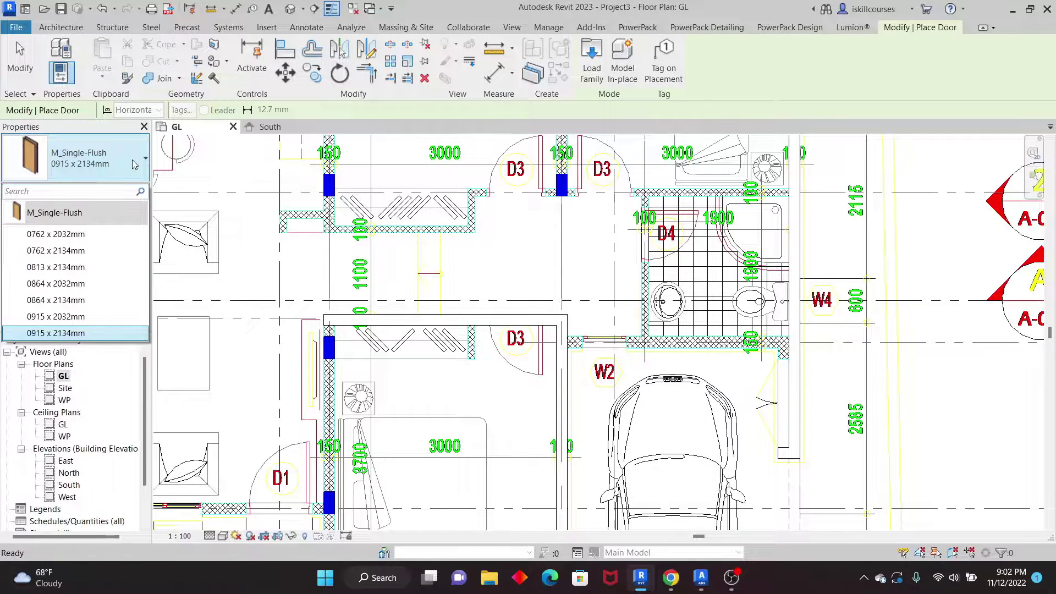
pyautogui.click(60, 27)
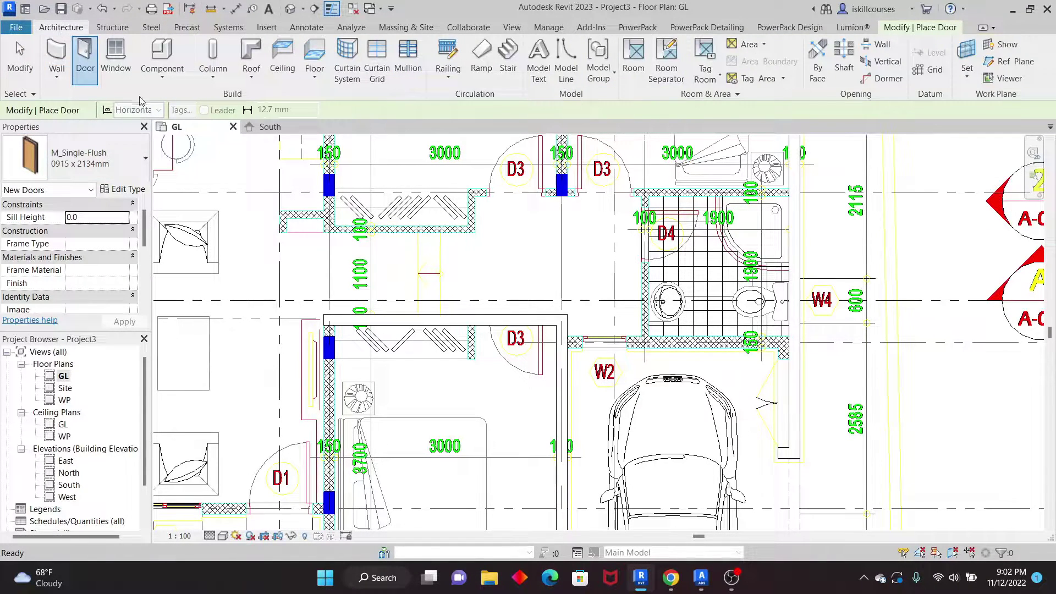
pyautogui.click(84, 53)
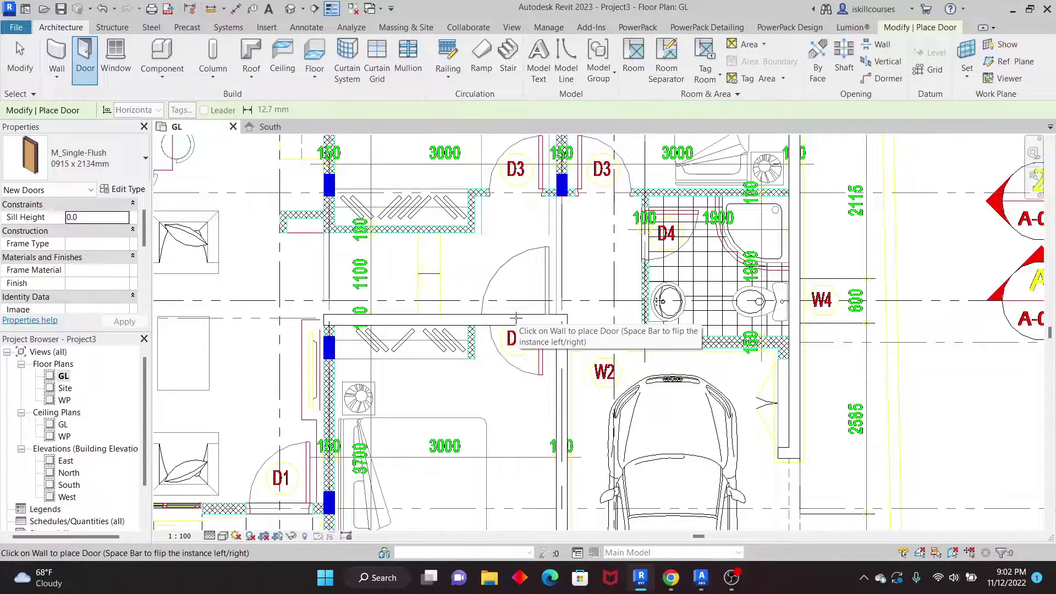
pyautogui.scroll(-5, 516, 318)
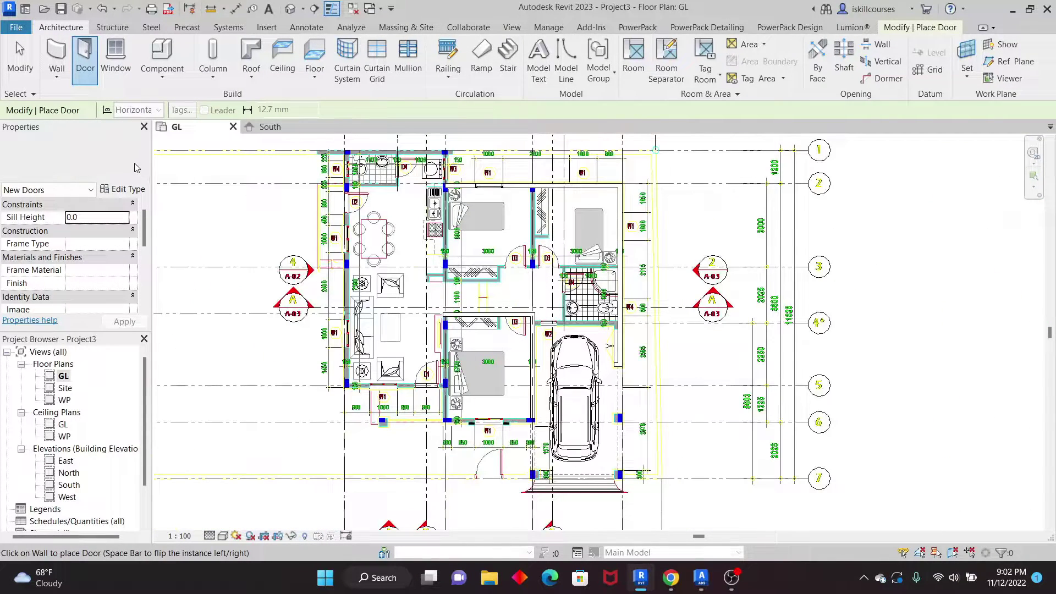
pyautogui.click(131, 189)
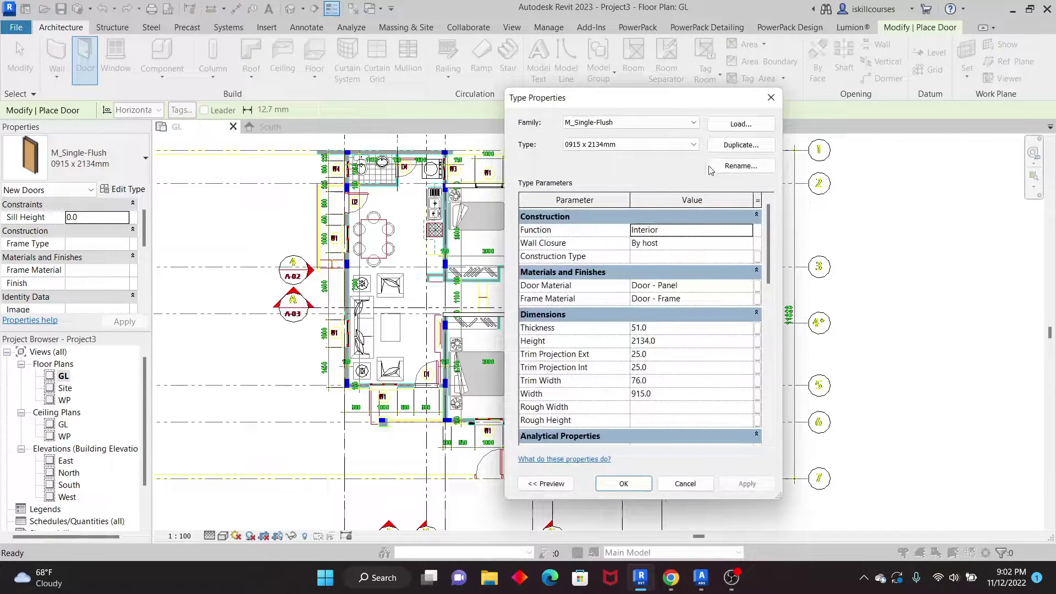
pyautogui.click(741, 145)
pyautogui.click(633, 329)
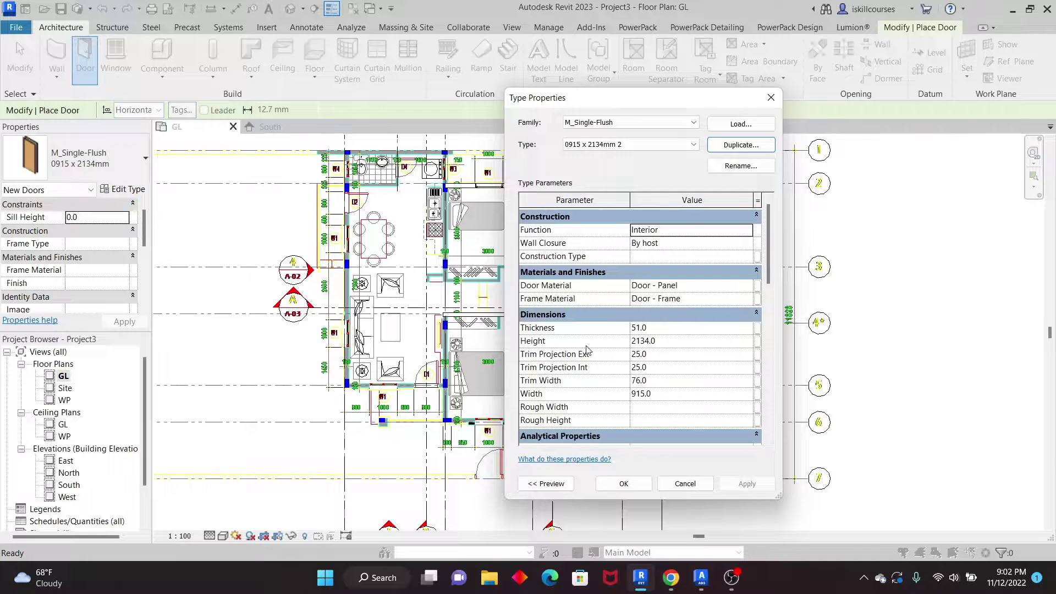
pyautogui.click(667, 393)
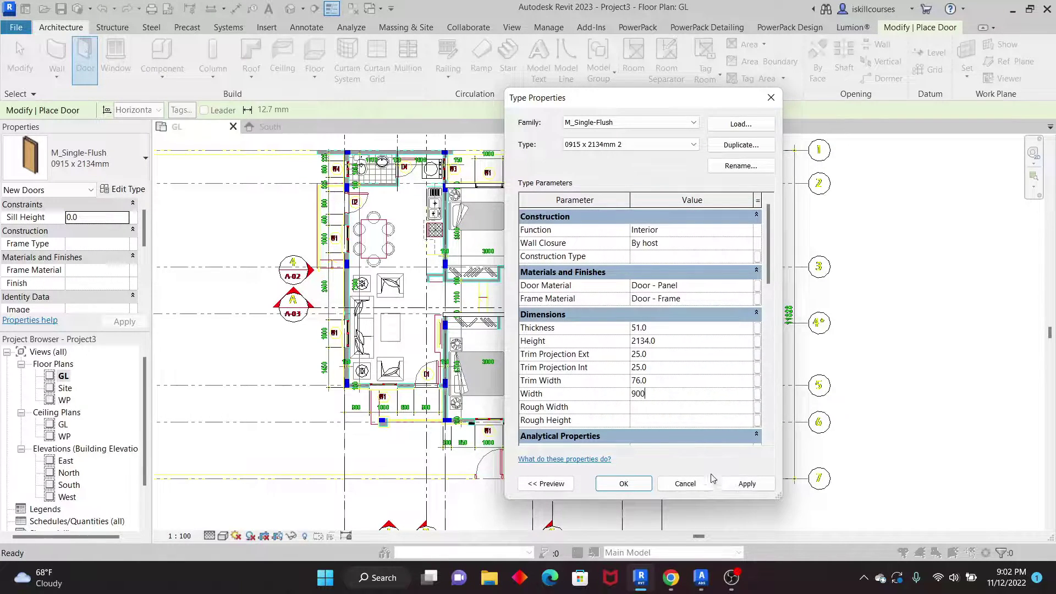
pyautogui.click(624, 483)
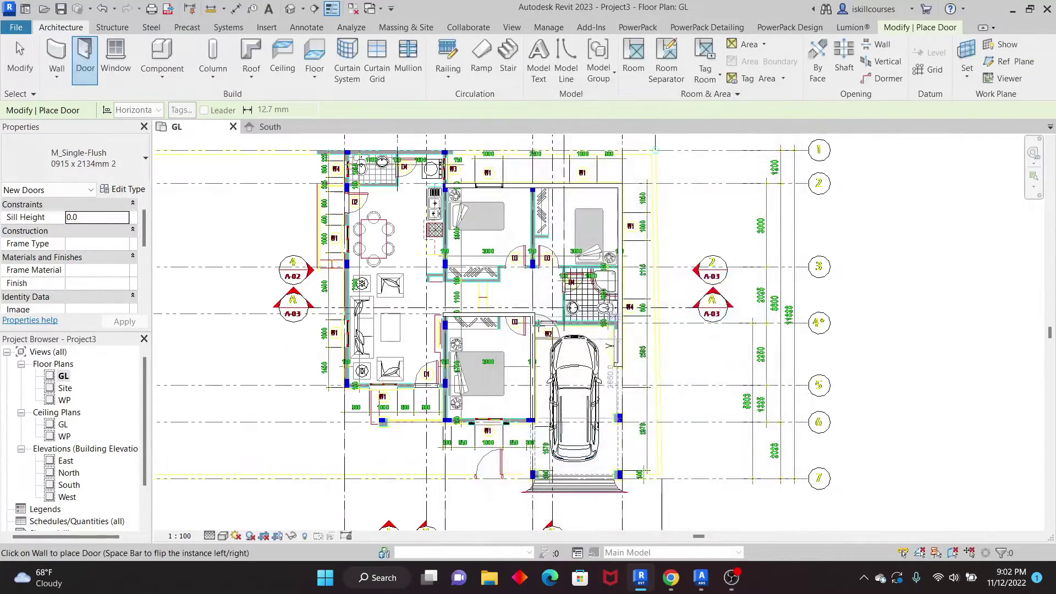
# Step: Place the M_Single-Flush door in the south bedroom's north wall at the D3 opening, flipped to match the drawn swing
pyautogui.scroll(3, 546, 267)
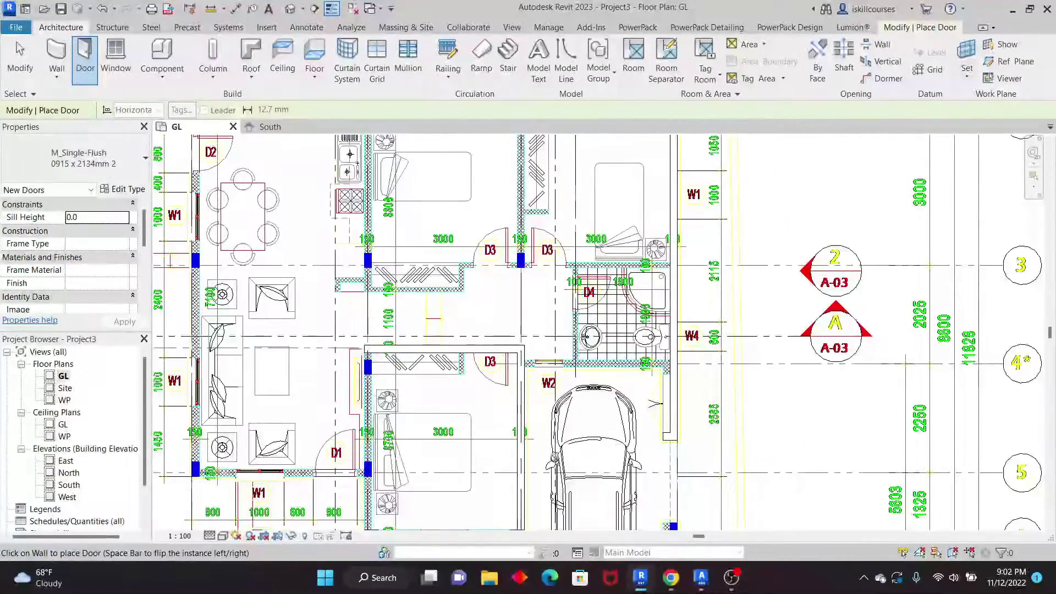
pyautogui.scroll(7, 488, 373)
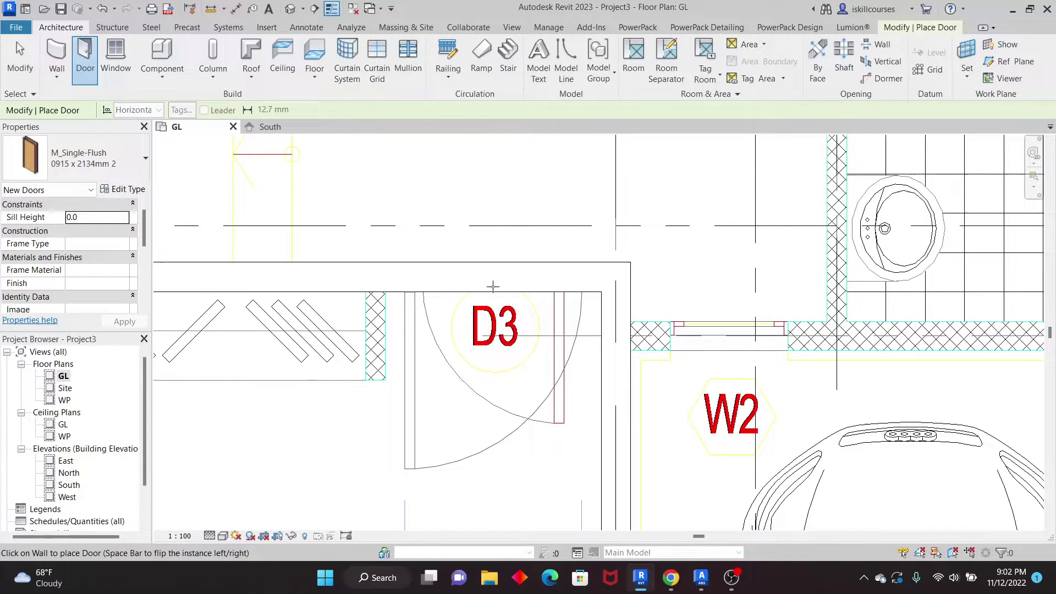
pyautogui.press('space')
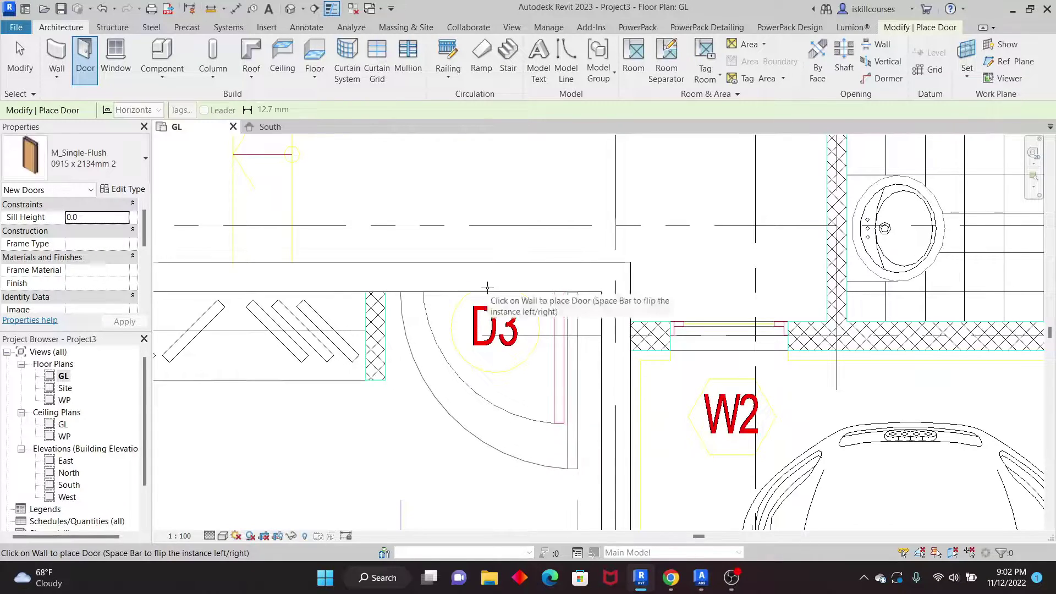
pyautogui.click(487, 278)
pyautogui.scroll(-3, 524, 351)
pyautogui.scroll(2, 503, 259)
pyautogui.rightClick(484, 176)
pyautogui.click(503, 172)
pyautogui.rightClick(503, 173)
pyautogui.click(517, 177)
# Step: Open the default 3D view and examine the modelled walls and the placed window
pyautogui.scroll(-3, 504, 330)
pyautogui.scroll(-5, 495, 366)
pyautogui.scroll(-3, 762, 335)
pyautogui.scroll(2, 542, 239)
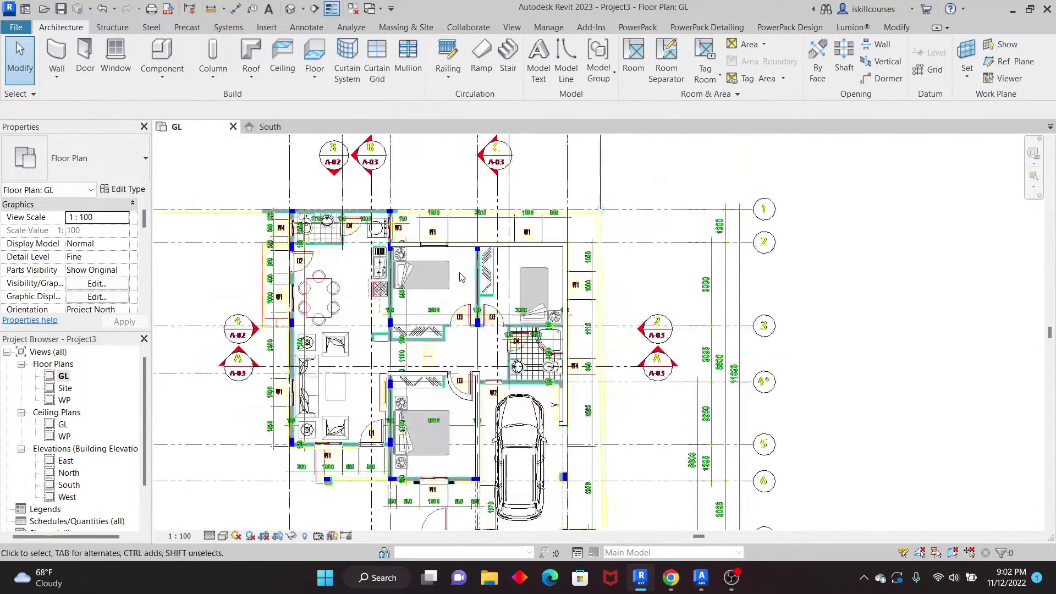
pyautogui.scroll(-1, 322, 145)
pyautogui.click(292, 9)
pyautogui.scroll(5, 640, 347)
pyautogui.scroll(-2, 487, 275)
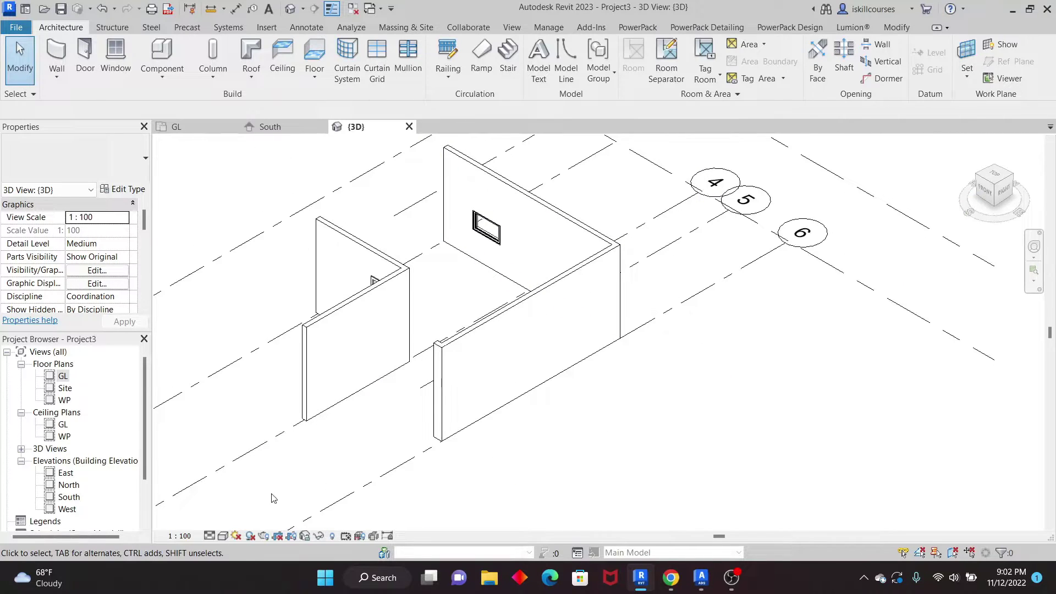
pyautogui.scroll(-2, 444, 429)
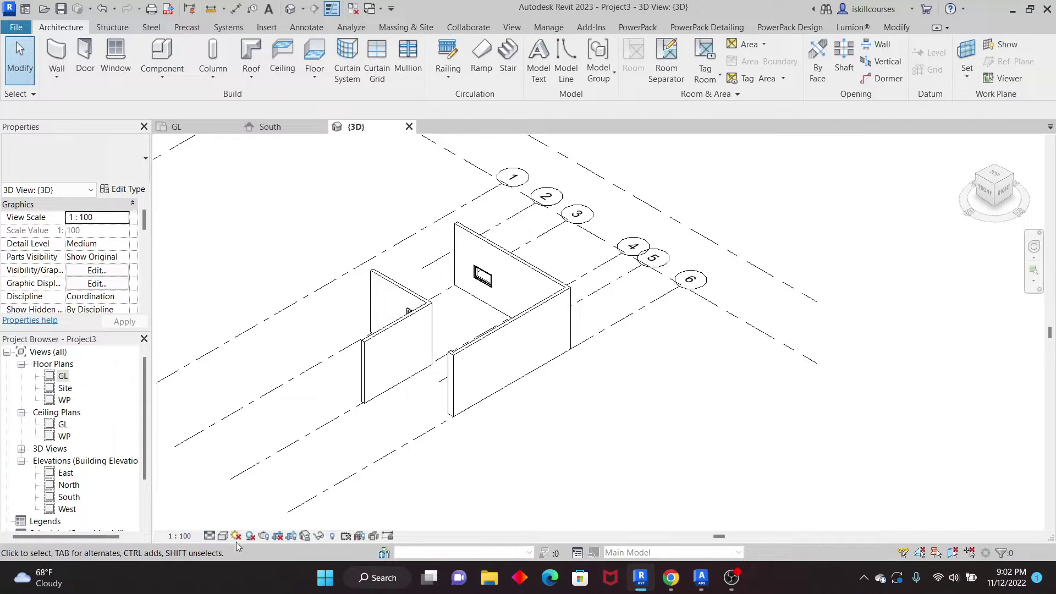
pyautogui.scroll(2, 465, 375)
pyautogui.scroll(2, 465, 375)
pyautogui.scroll(-3, 495, 380)
pyautogui.scroll(2, 533, 381)
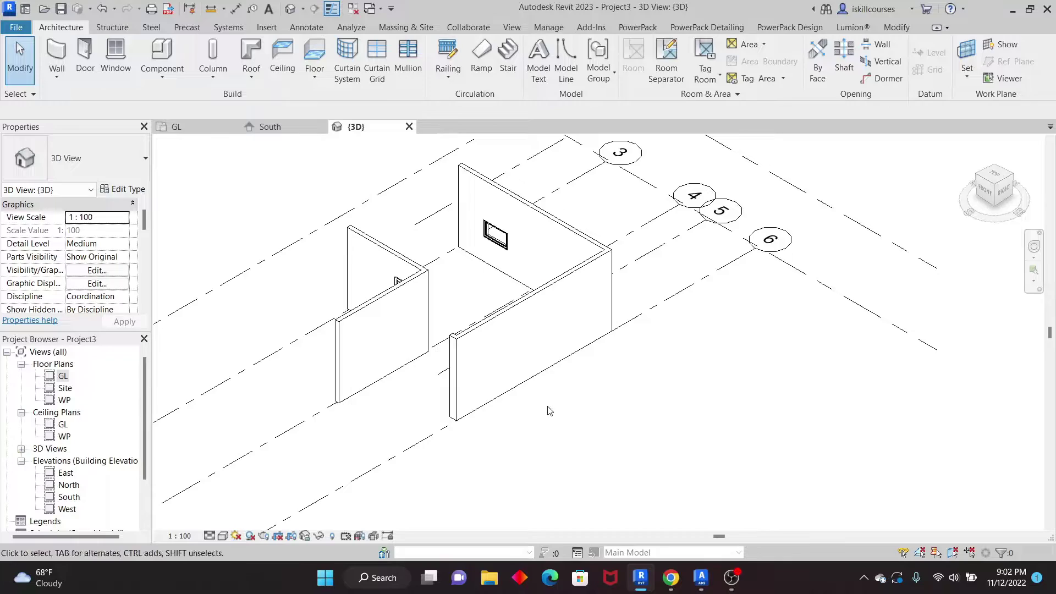
# Step: Orbit the 3D model with the navigation wheel to inspect the door in the bedroom wall
pyautogui.click(1034, 246)
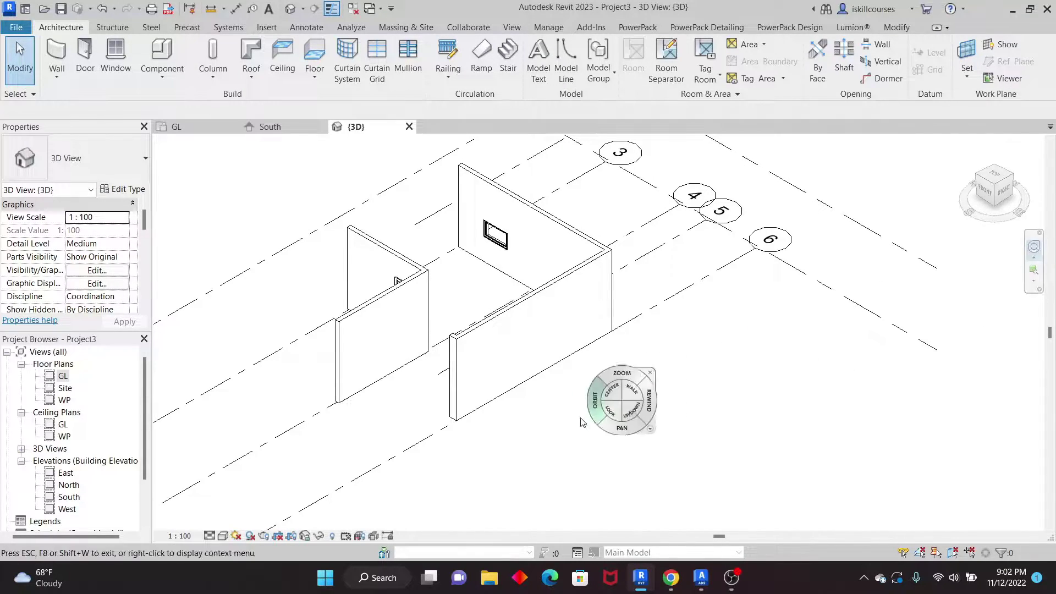
pyautogui.moveTo(500, 457); pyautogui.dragTo(378, 189)
pyautogui.scroll(2, 448, 229)
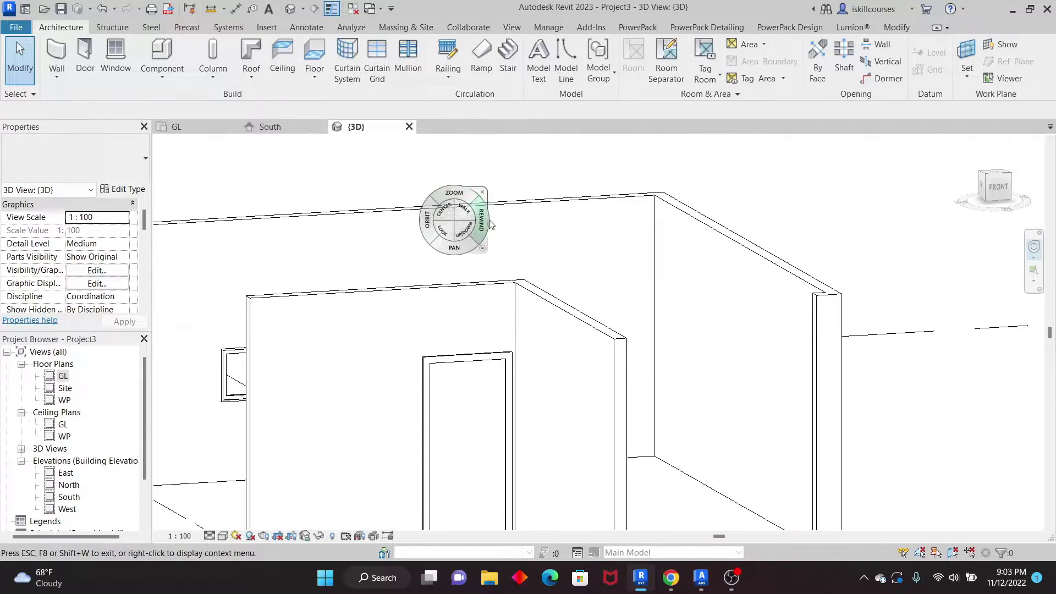
pyautogui.moveTo(431, 221); pyautogui.dragTo(520, 233)
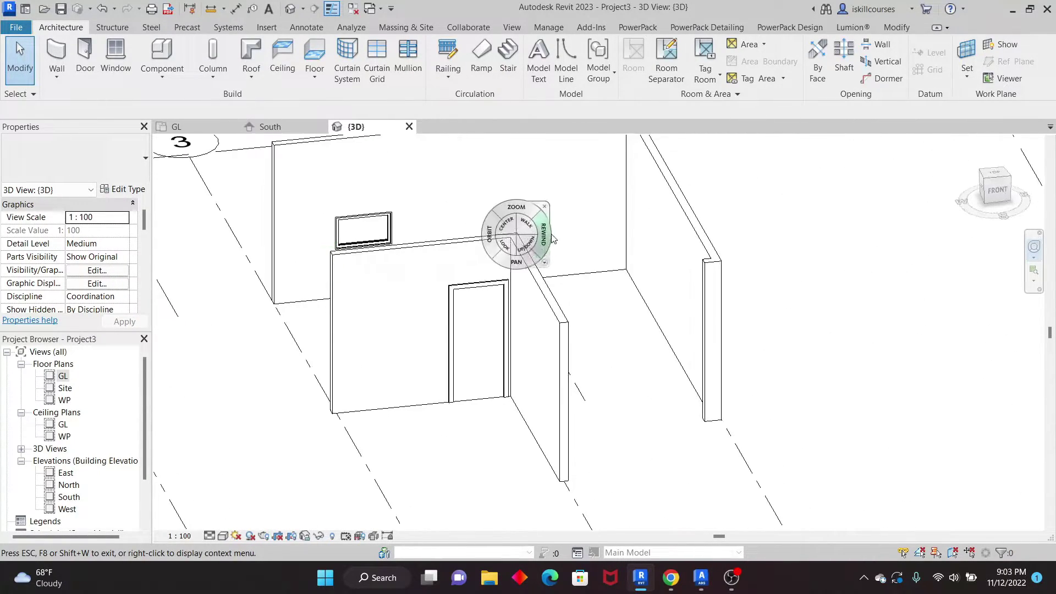
pyautogui.click(548, 222)
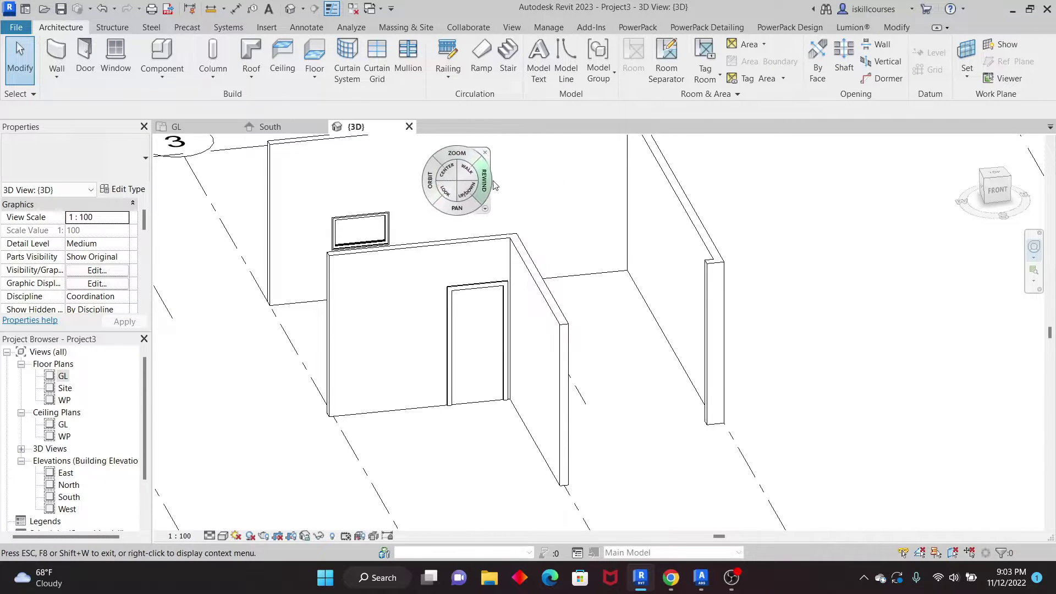
pyautogui.click(494, 151)
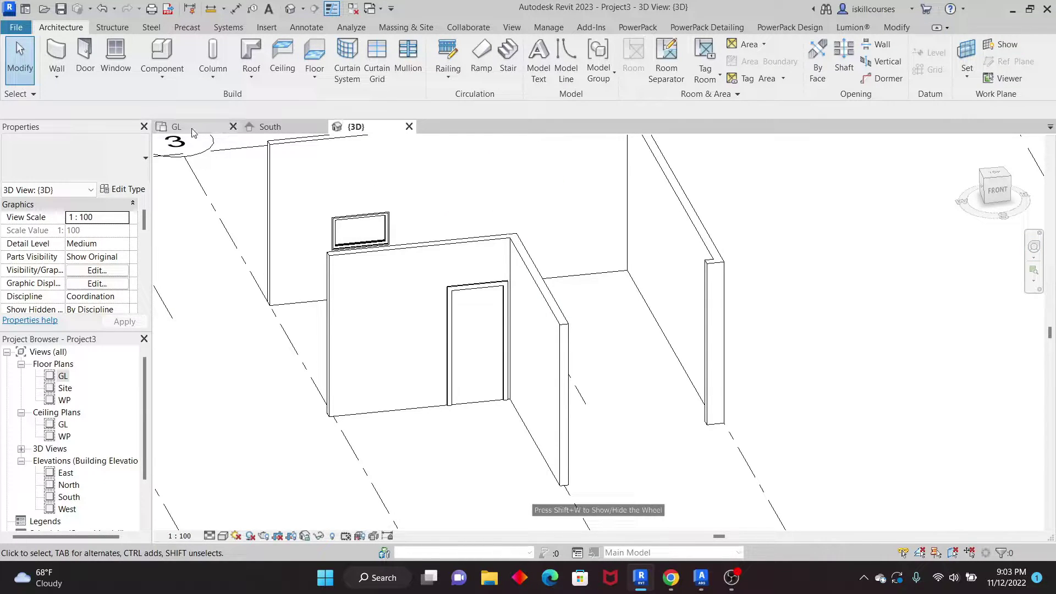
# Step: Return to the GL floor plan and examine the placed door and walls against the drawing
pyautogui.click(173, 127)
pyautogui.scroll(-2, 444, 357)
pyautogui.scroll(4, 541, 412)
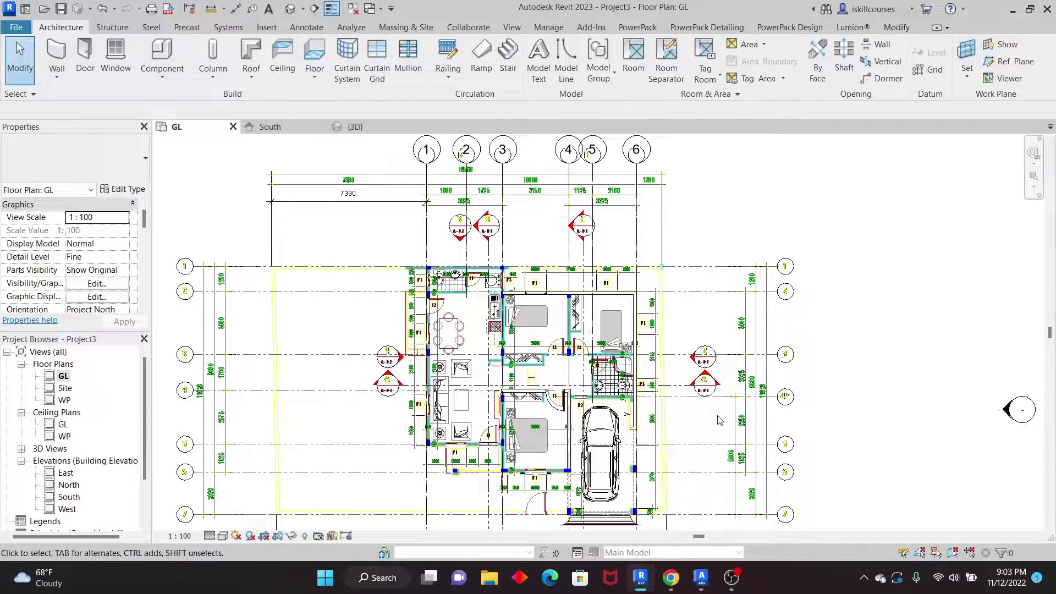
pyautogui.scroll(3, 682, 404)
pyautogui.scroll(-2, 531, 338)
pyautogui.scroll(3, 450, 371)
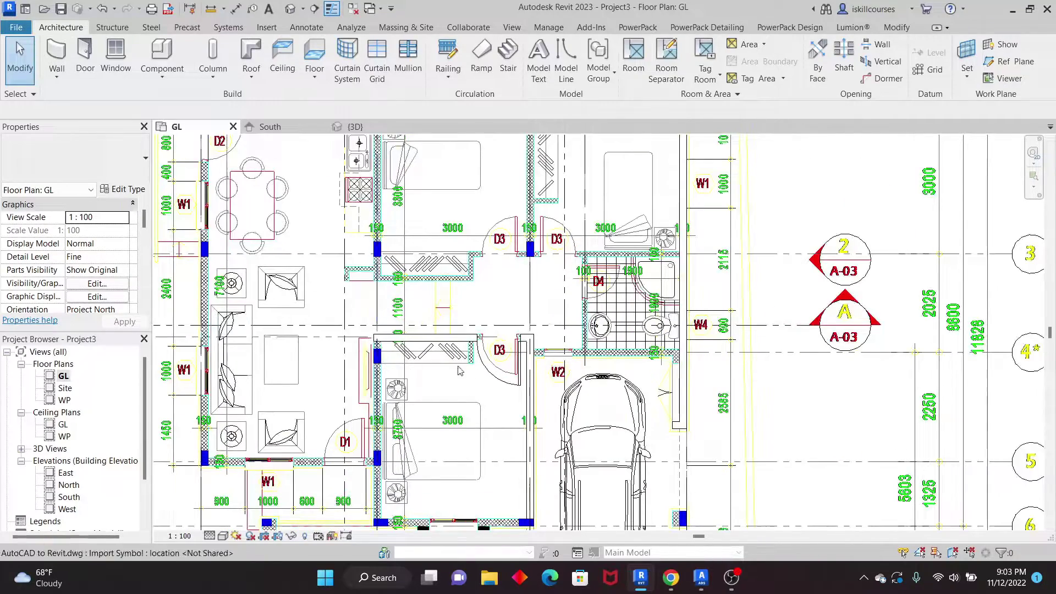
pyautogui.scroll(-2, 450, 371)
pyautogui.scroll(-2, 387, 311)
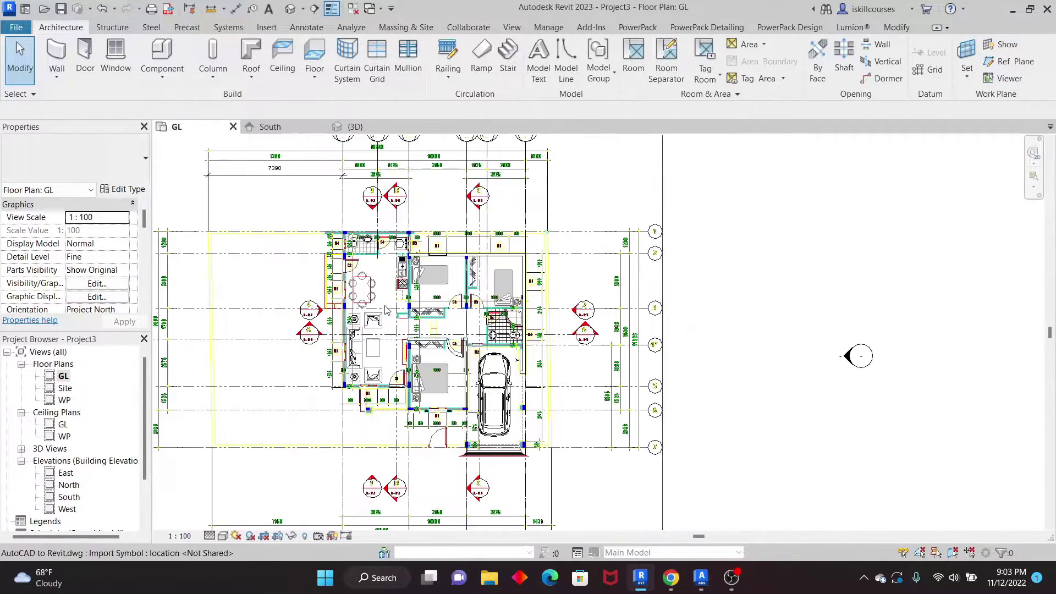
# Step: Hide the imported categories AutoCAD to Revit.dwg and Imports in Families in the GL floor plan's visibility/graphic overrides
pyautogui.scroll(-2, 548, 314)
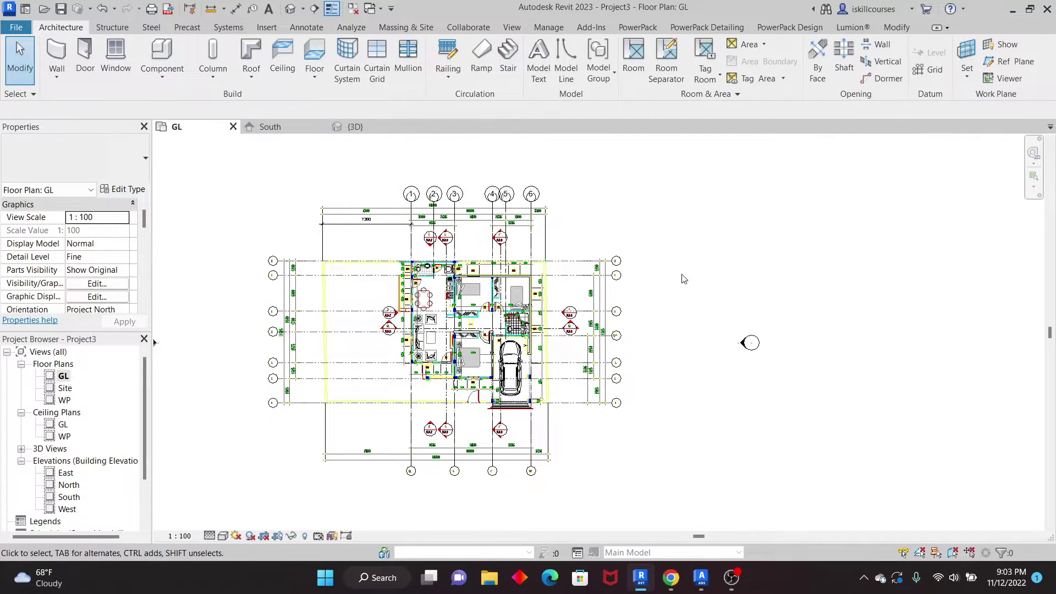
pyautogui.press('v')
pyautogui.press('v')
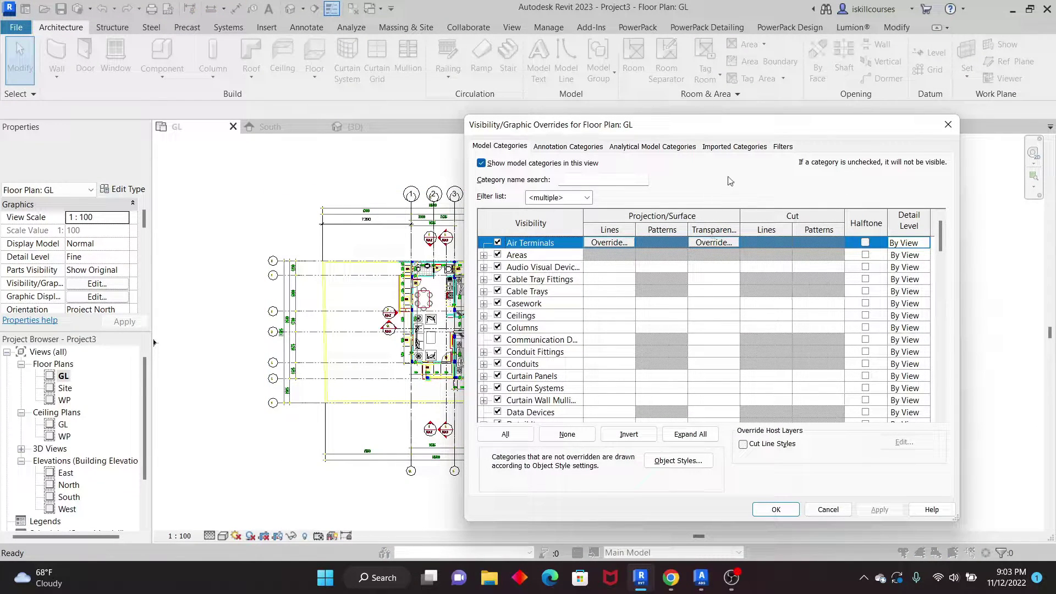
pyautogui.click(732, 148)
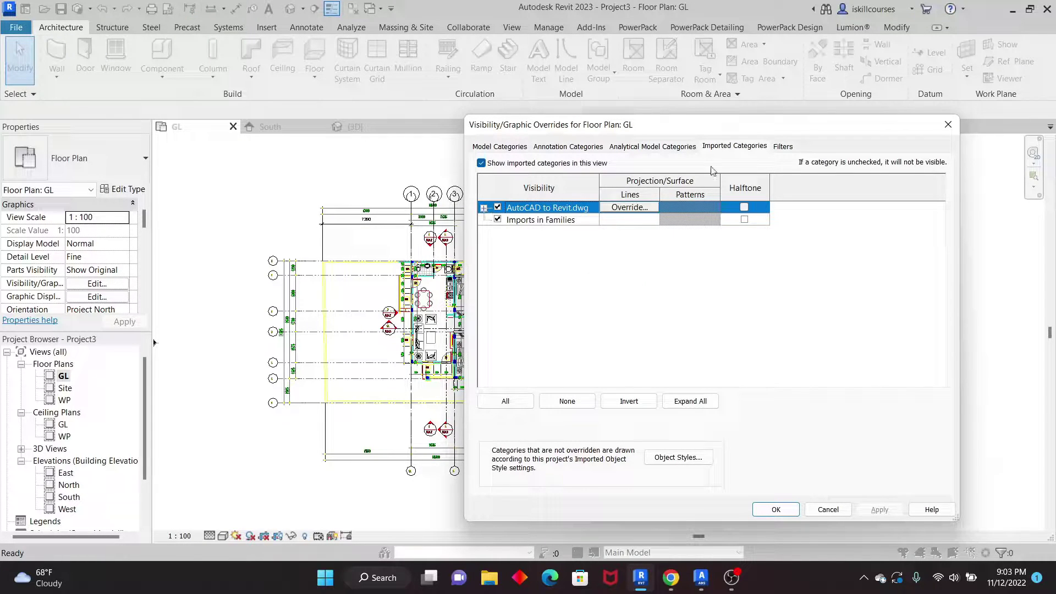
pyautogui.click(498, 219)
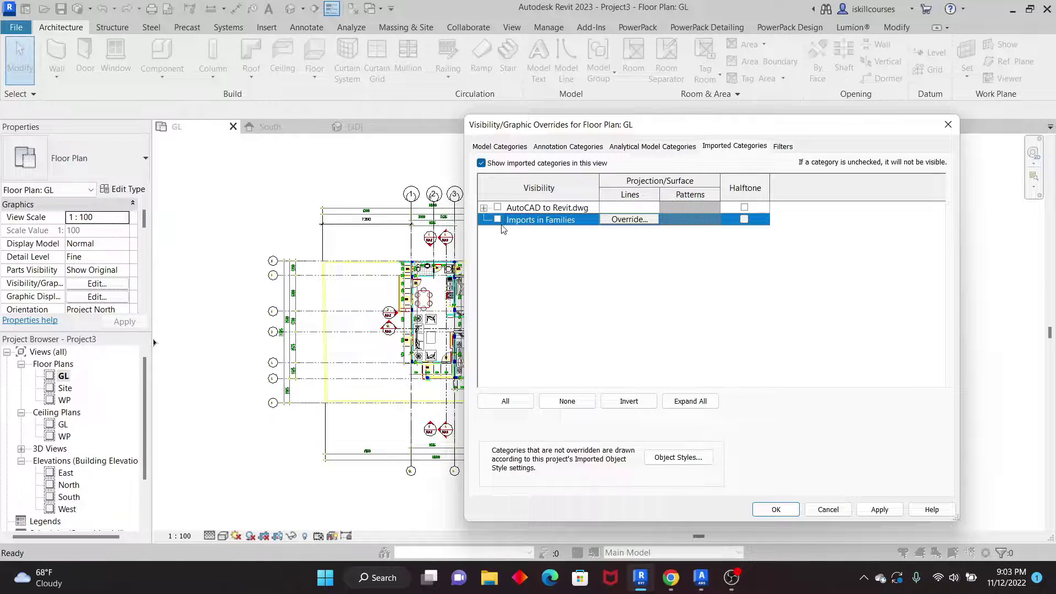
pyautogui.click(880, 510)
pyautogui.click(776, 510)
# Step: Examine the modelled walls, window and door in the GL floor plan without the linked drawing
pyautogui.scroll(2, 473, 280)
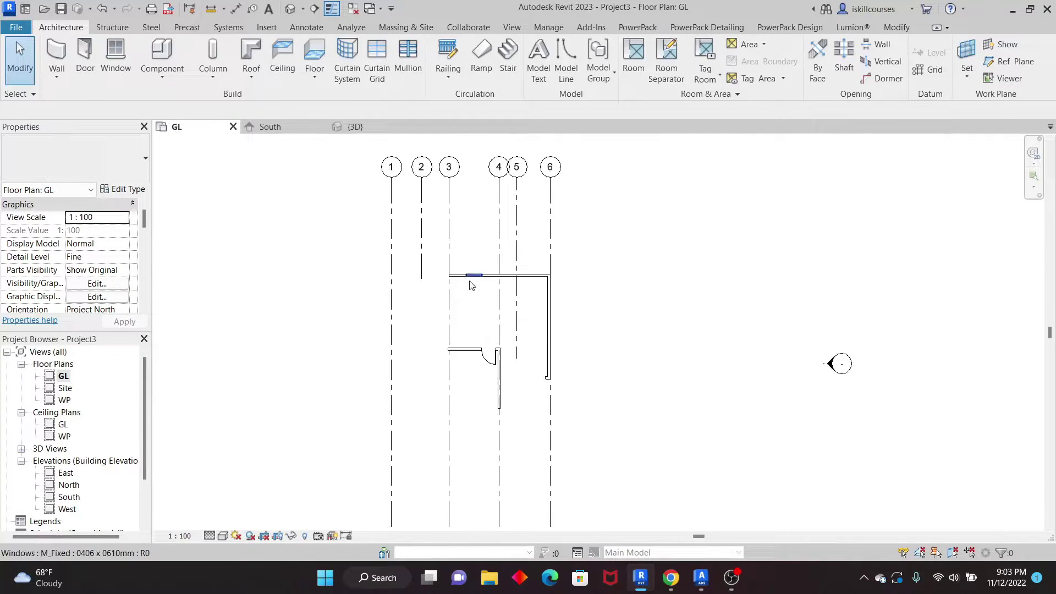
pyautogui.scroll(2, 474, 283)
pyautogui.scroll(1, 434, 278)
pyautogui.scroll(-4, 435, 278)
pyautogui.scroll(5, 525, 280)
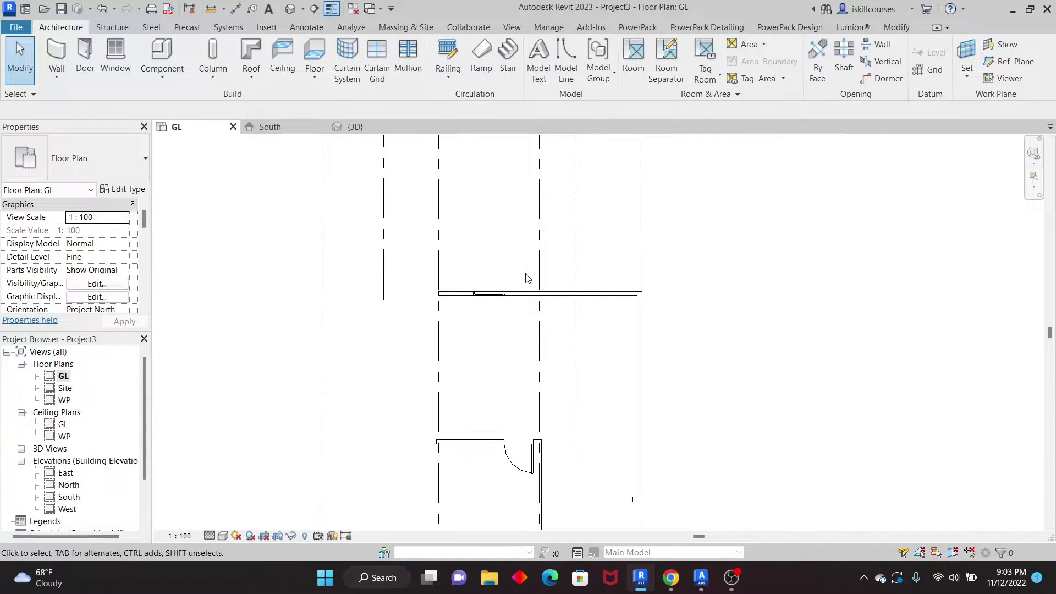
pyautogui.scroll(-1, 526, 277)
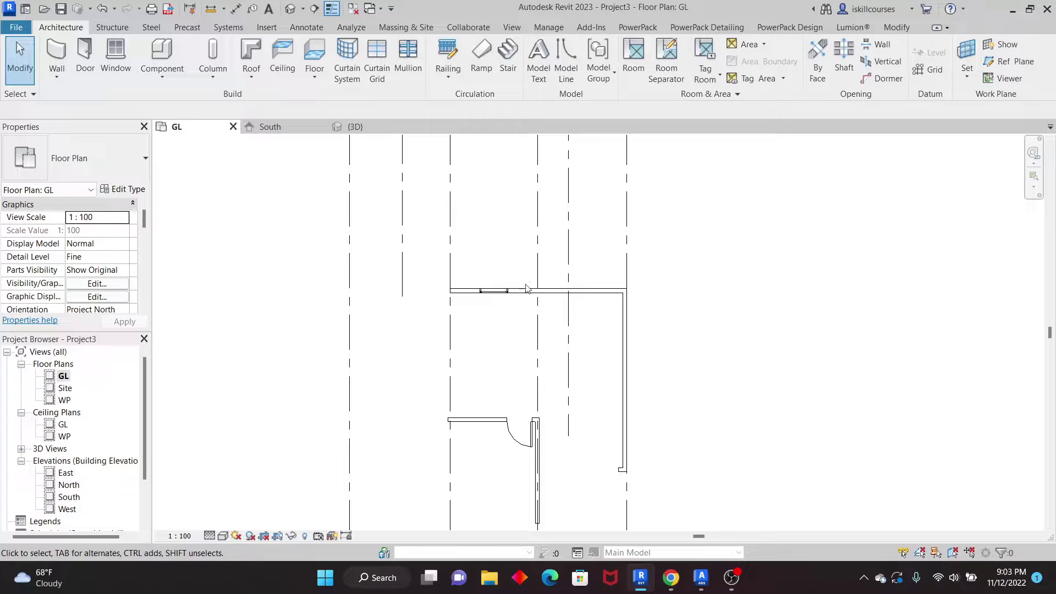
pyautogui.scroll(1, 573, 345)
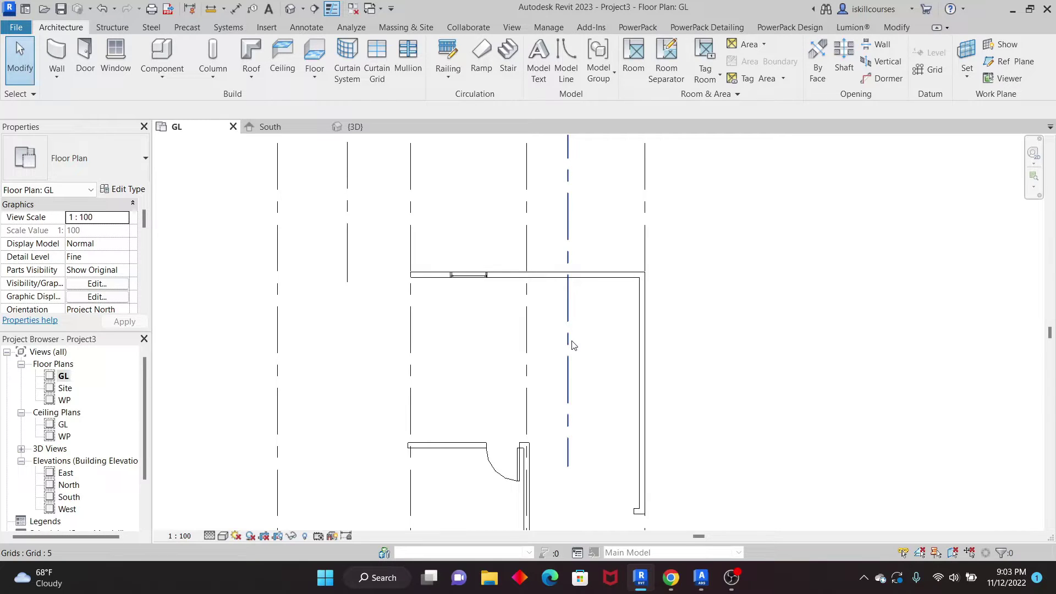
pyautogui.scroll(-2, 589, 315)
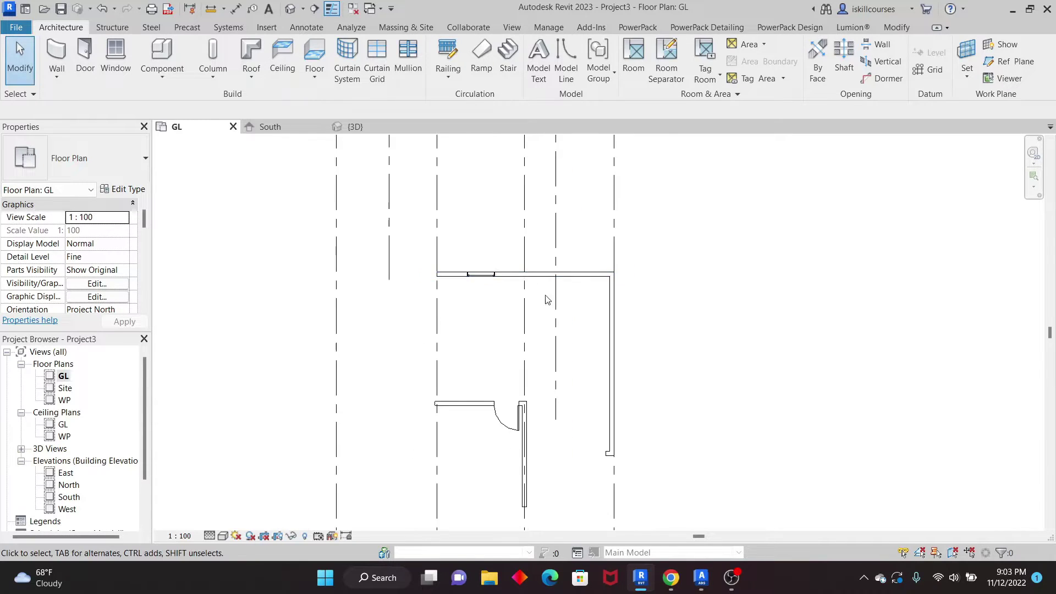
pyautogui.scroll(2, 585, 350)
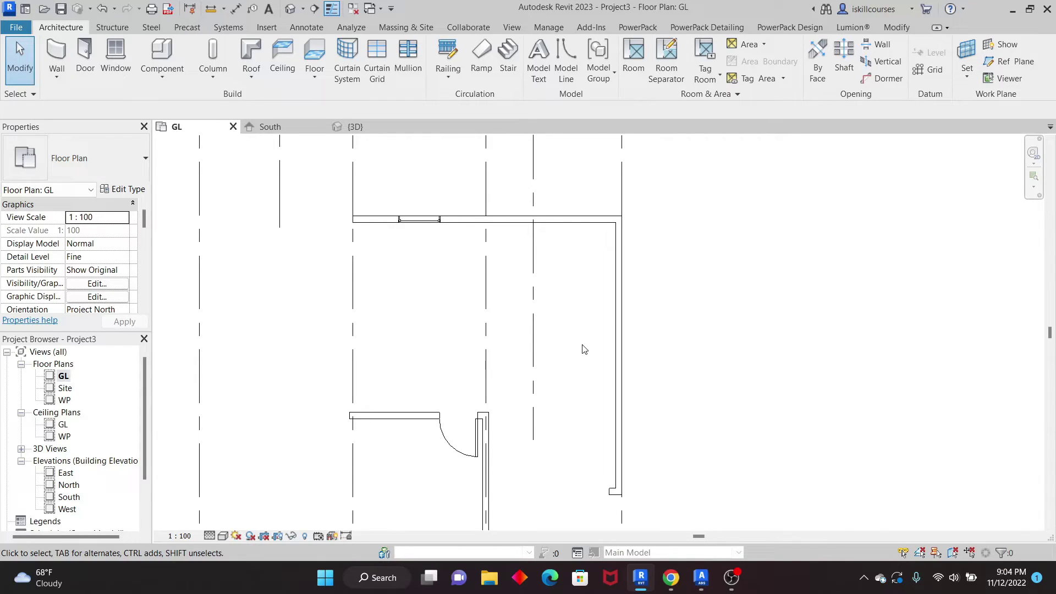
pyautogui.scroll(-2, 548, 313)
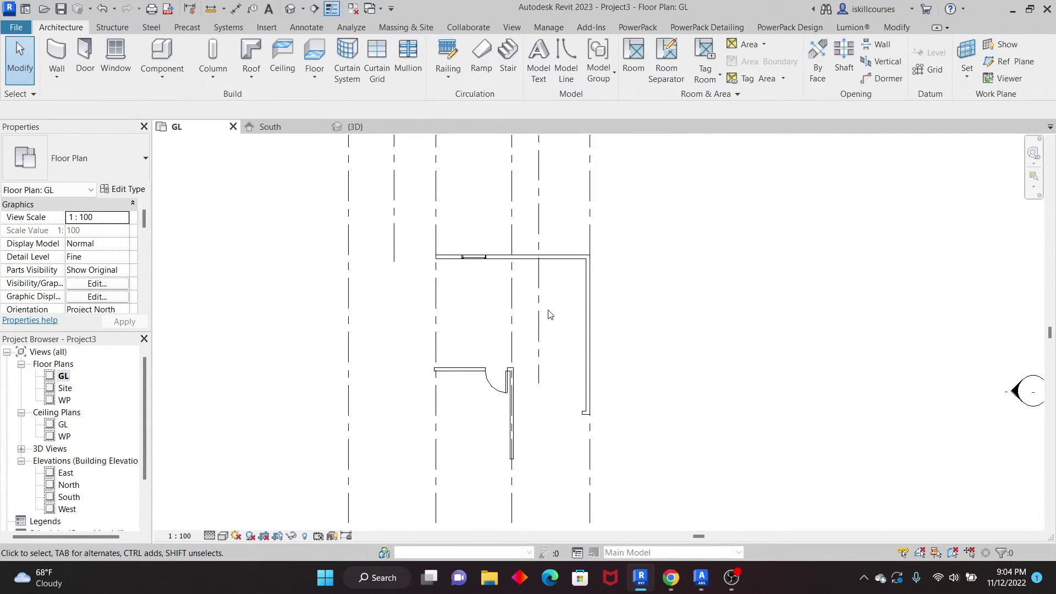